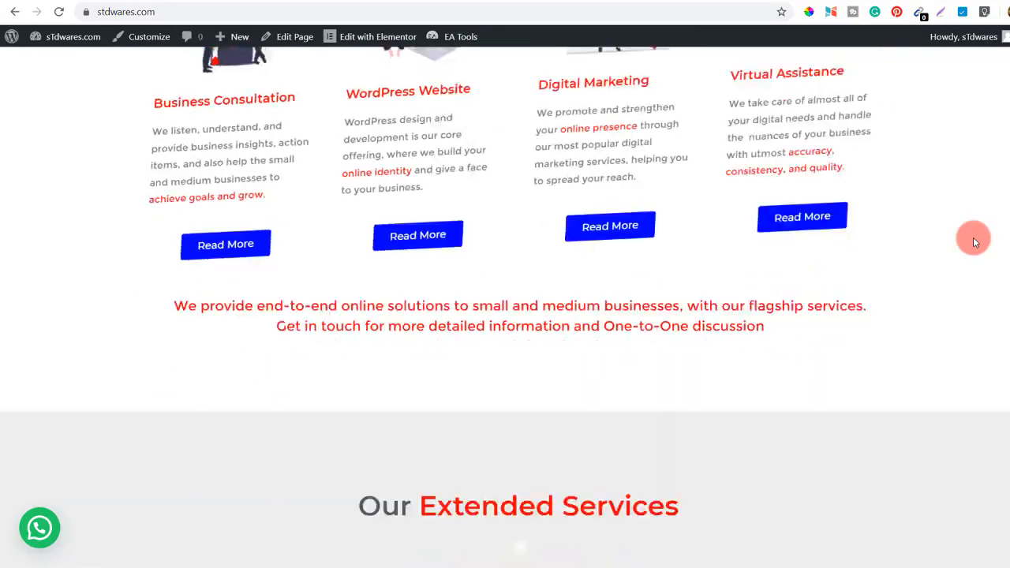
Look through the website's home page sections and the published posts on its blog page
{"action": "scroll", "coordinate": [974, 242], "scroll_direction": "down", "scroll_amount": 20}
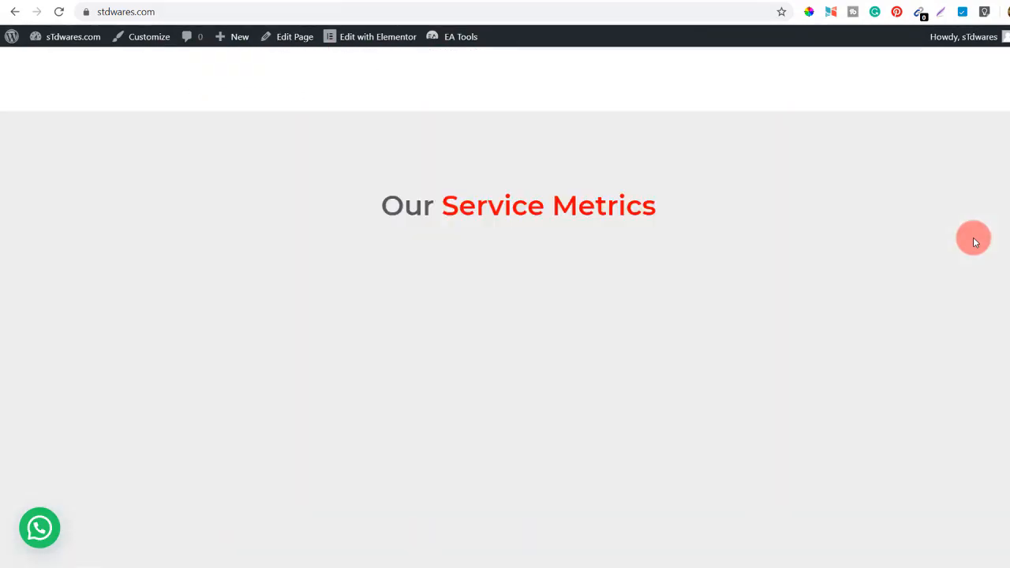
{"action": "scroll", "coordinate": [974, 242], "scroll_direction": "down", "scroll_amount": 20}
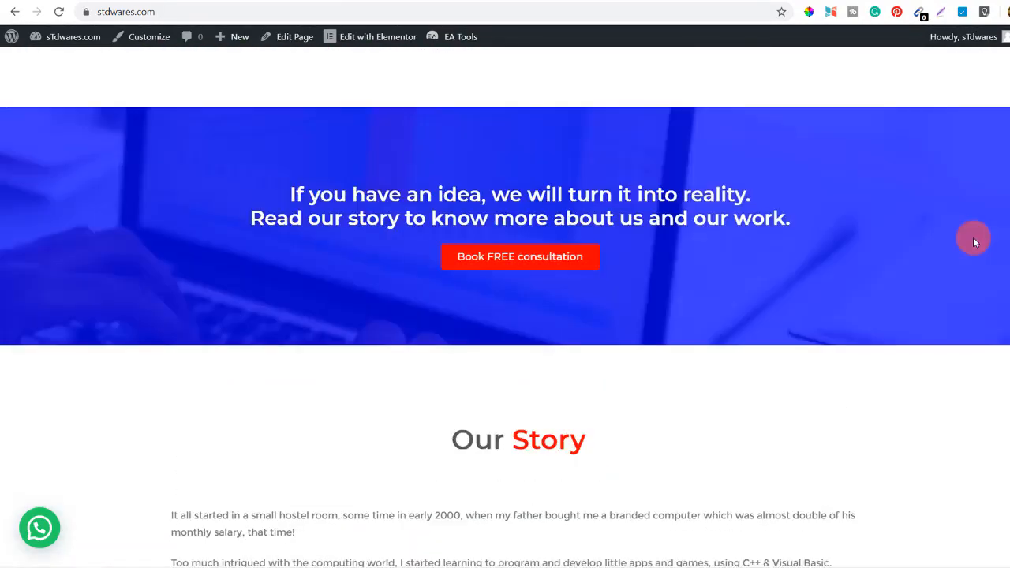
{"action": "scroll", "coordinate": [975, 242], "scroll_direction": "down", "scroll_amount": 4}
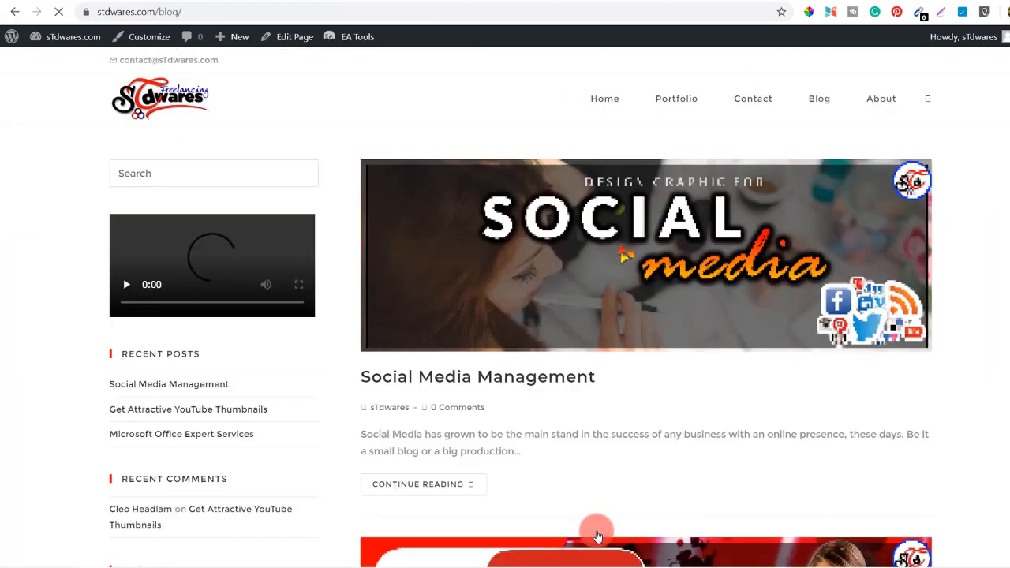
{"action": "scroll", "coordinate": [641, 430], "scroll_direction": "down", "scroll_amount": 1}
{"action": "scroll", "coordinate": [641, 430], "scroll_direction": "down", "scroll_amount": 7}
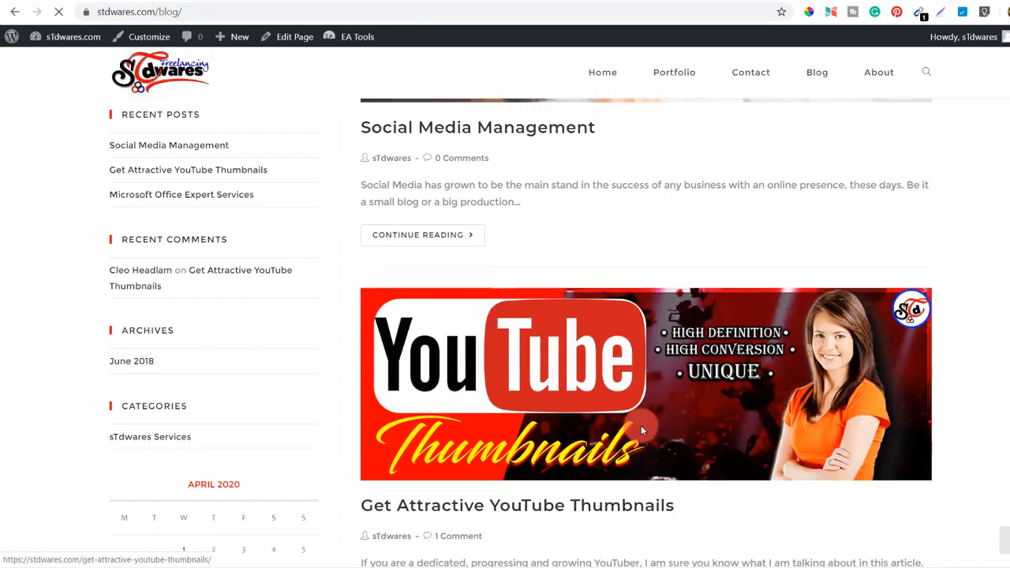
{"action": "scroll", "coordinate": [642, 429], "scroll_direction": "down", "scroll_amount": 4}
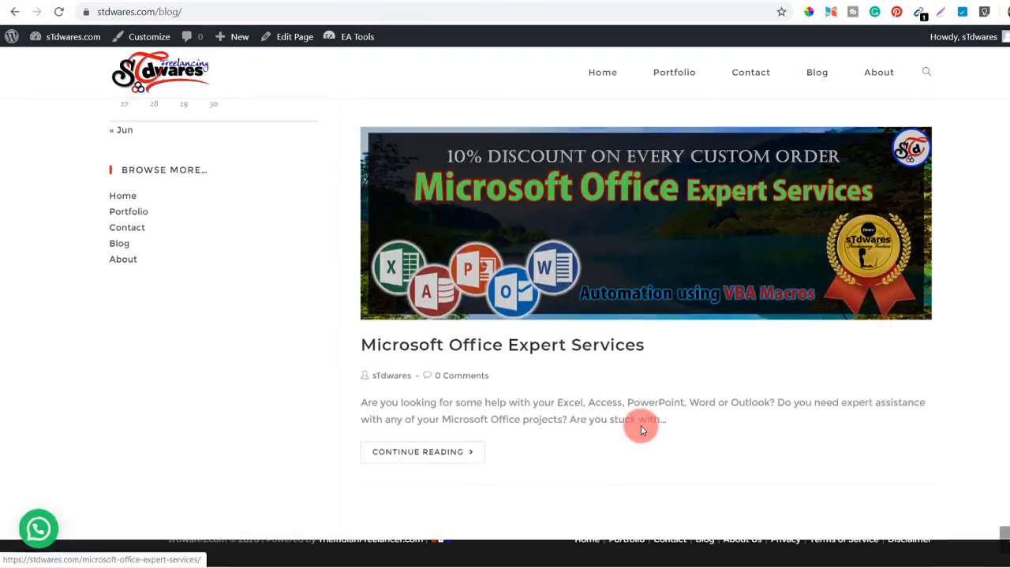
{"action": "scroll", "coordinate": [641, 430], "scroll_direction": "up", "scroll_amount": 4}
{"action": "scroll", "coordinate": [640, 425], "scroll_direction": "up", "scroll_amount": 8}
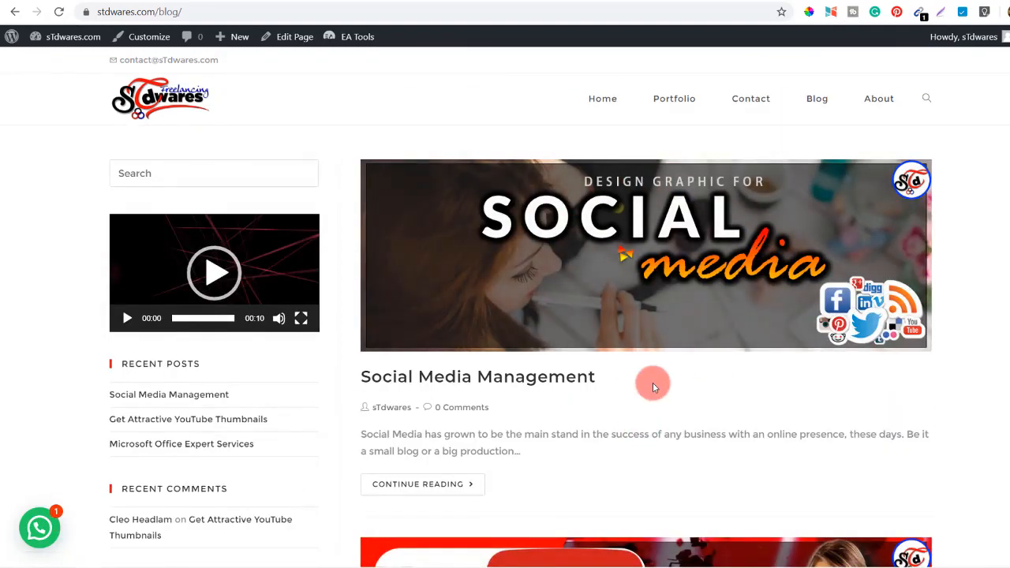
Go to the site's WordPress admin dashboard and check its updates page
{"action": "left_click", "coordinate": [88, 0]}
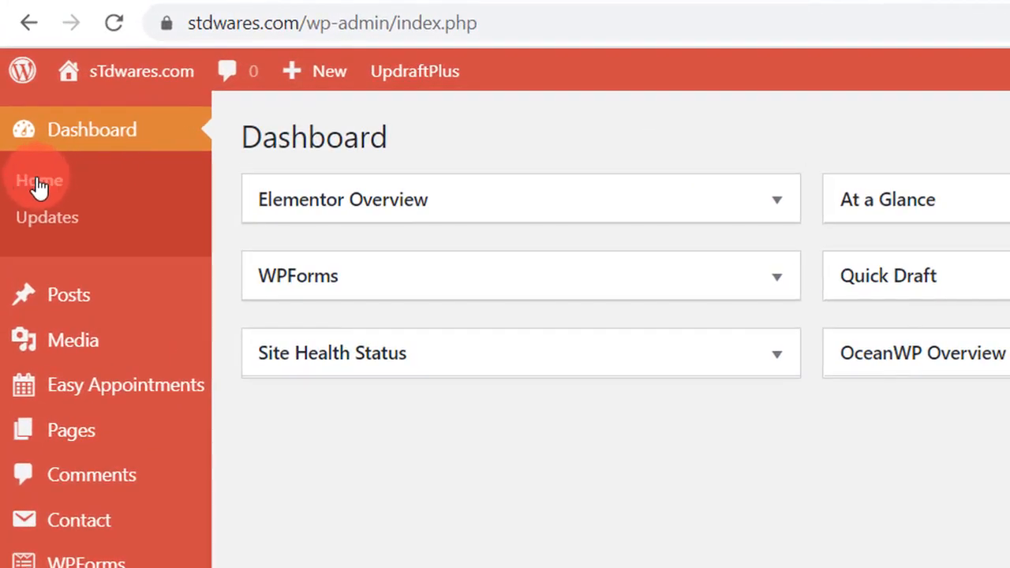
{"action": "left_click", "coordinate": [48, 223]}
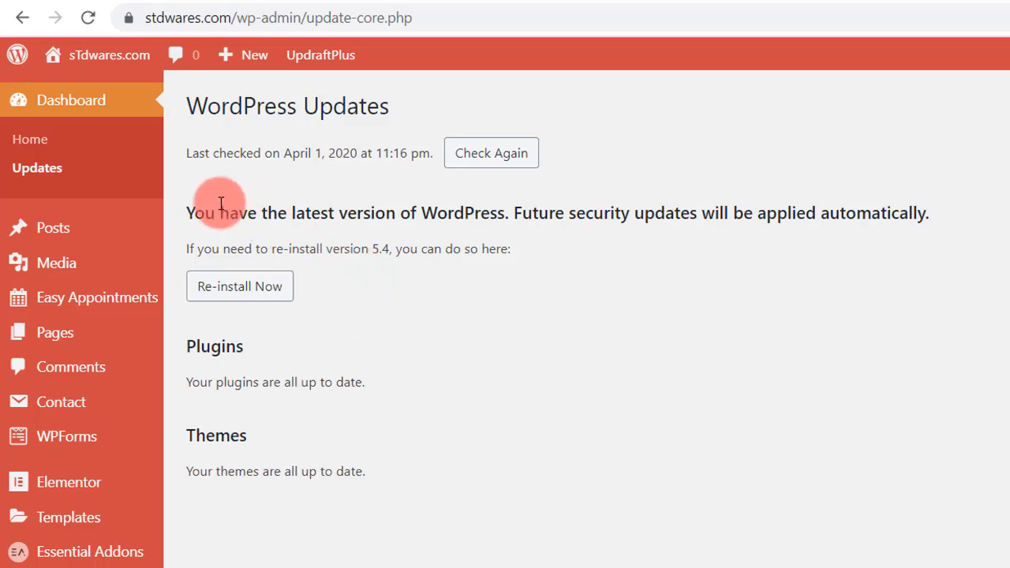
Open the list of all posts and start a new post
{"action": "mouse_move", "coordinate": [49, 231]}
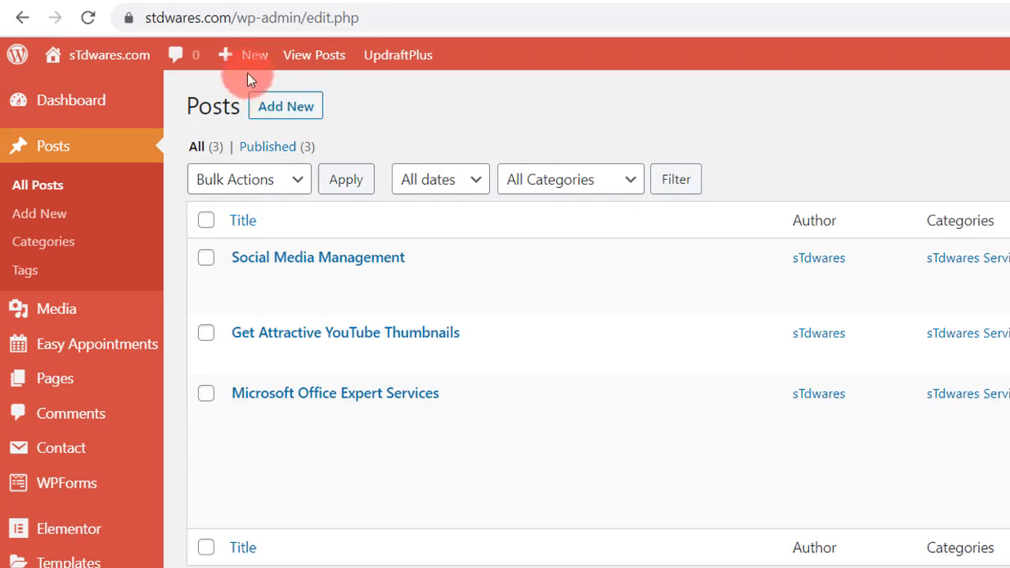
{"action": "mouse_move", "coordinate": [249, 61]}
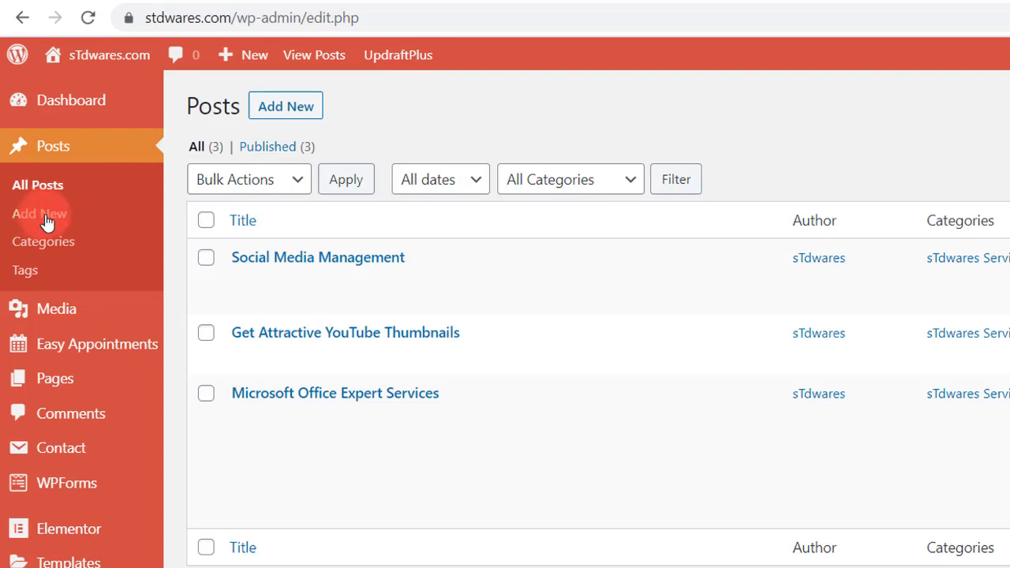
{"action": "left_click", "coordinate": [293, 112]}
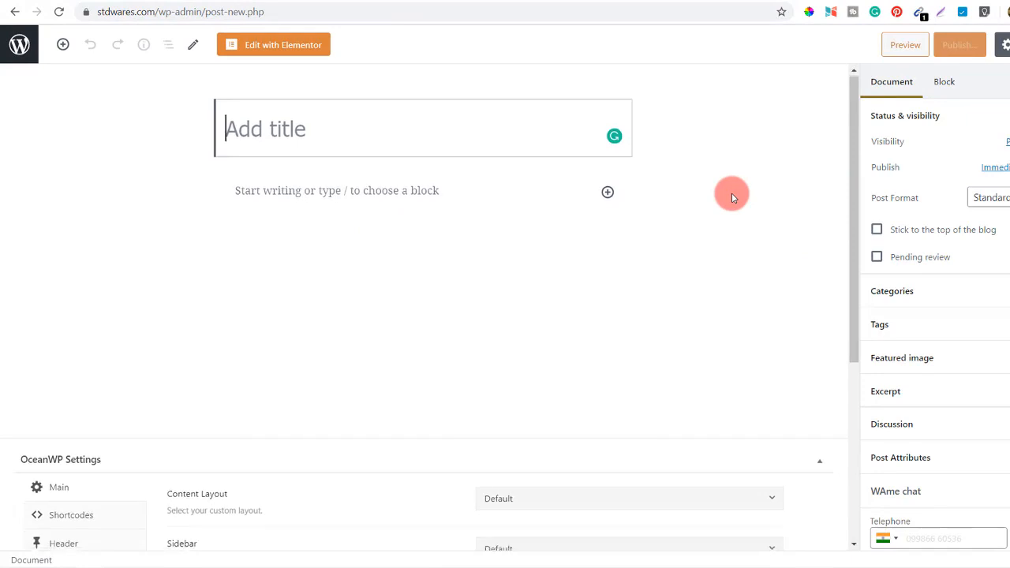
Examine the OceanWP settings and image gallery sections beneath the new post's content area
{"action": "scroll", "coordinate": [604, 218], "scroll_direction": "down", "scroll_amount": 1}
{"action": "scroll", "coordinate": [134, 488], "scroll_direction": "down", "scroll_amount": 3}
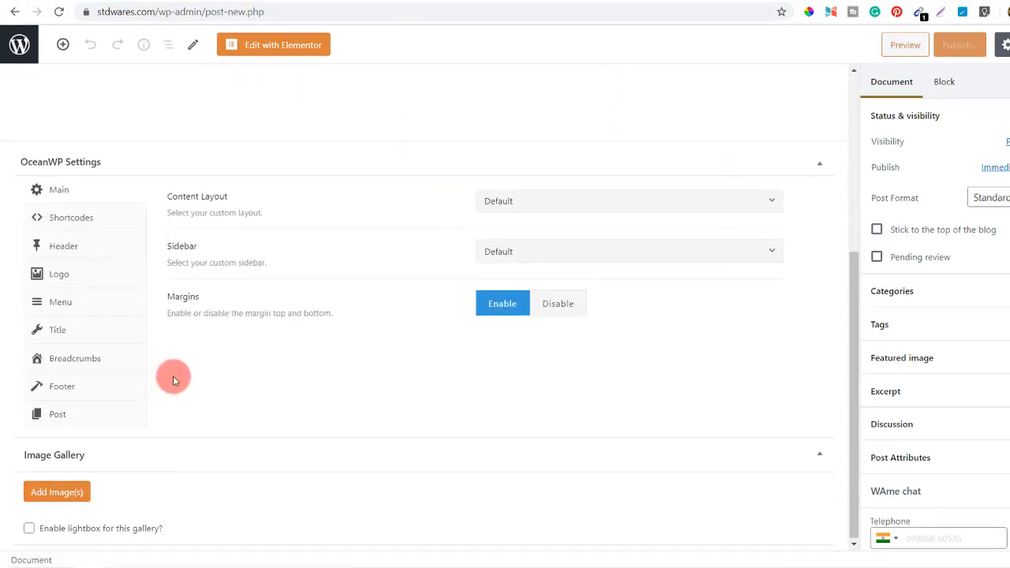
{"action": "scroll", "coordinate": [173, 376], "scroll_direction": "up", "scroll_amount": 1}
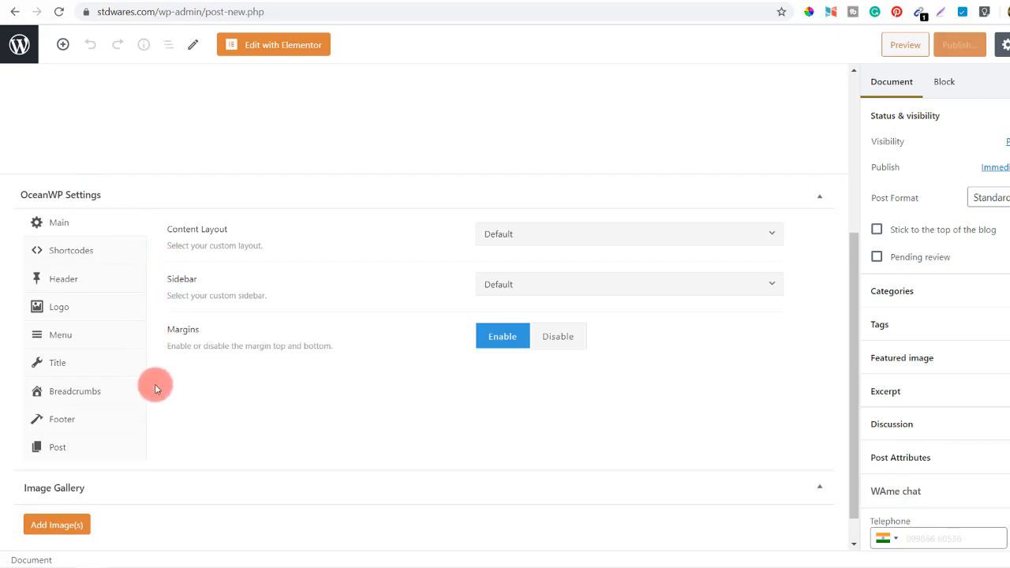
{"action": "scroll", "coordinate": [334, 349], "scroll_direction": "up", "scroll_amount": 5}
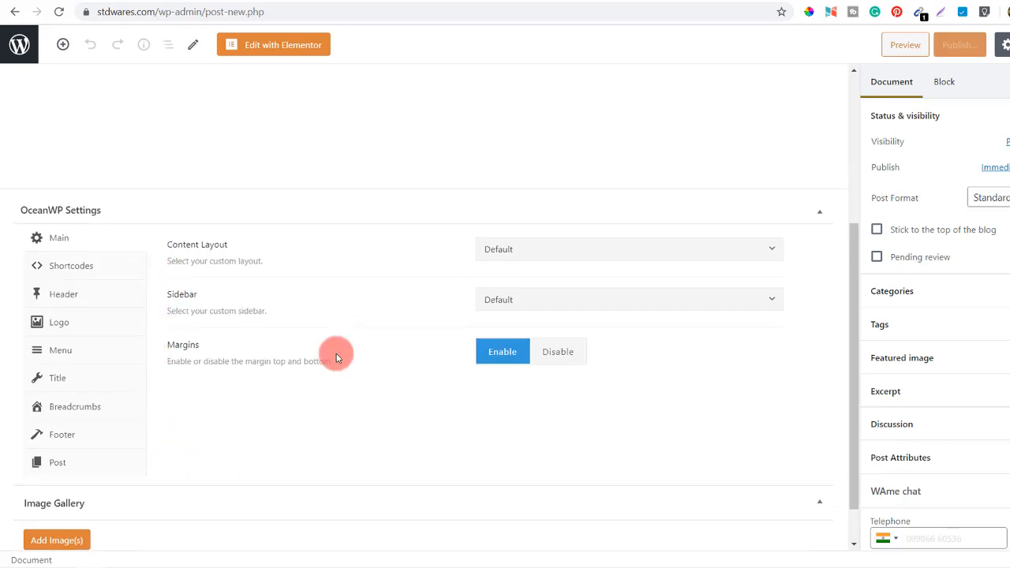
{"action": "scroll", "coordinate": [336, 357], "scroll_direction": "up", "scroll_amount": 1}
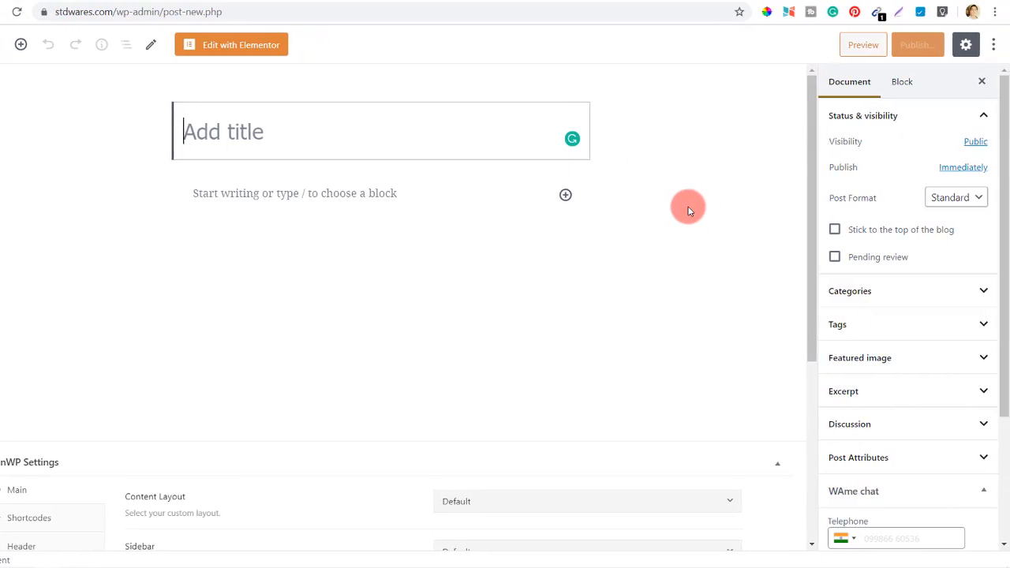
Open the block editor's Welcome Guide, read through all its pages and finish it
{"action": "left_click", "coordinate": [995, 49]}
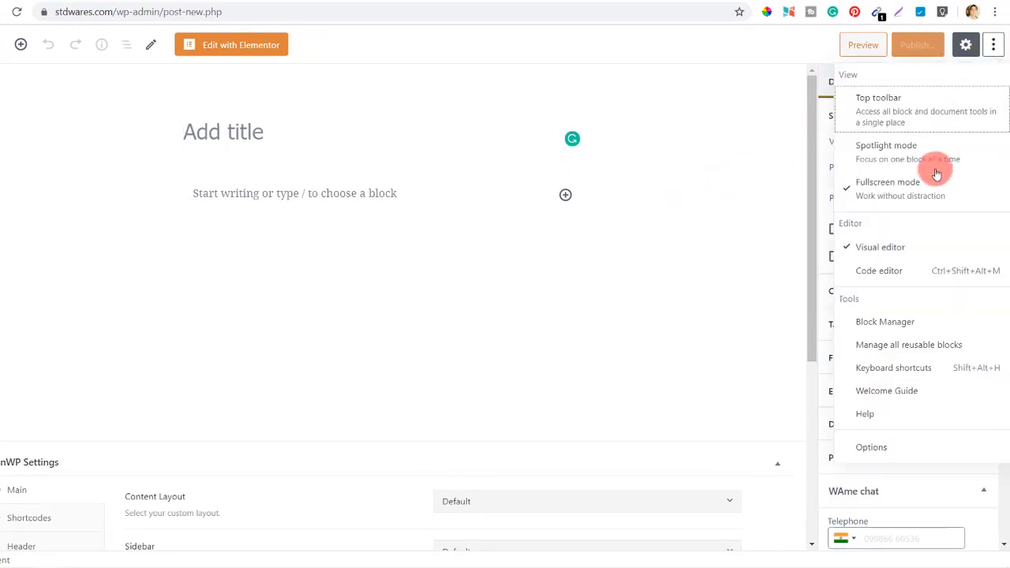
{"action": "left_click", "coordinate": [895, 391]}
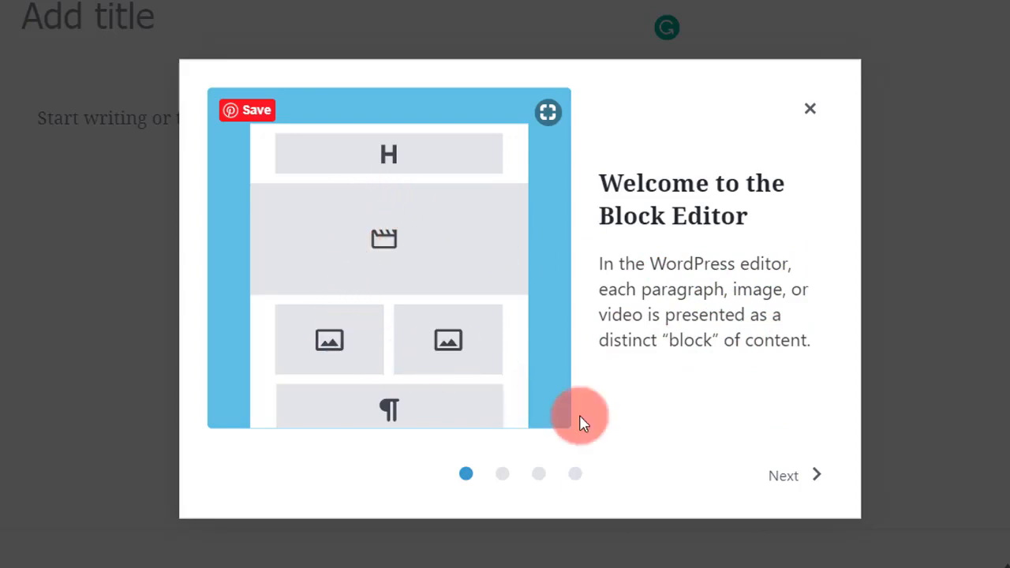
{"action": "left_click", "coordinate": [801, 476]}
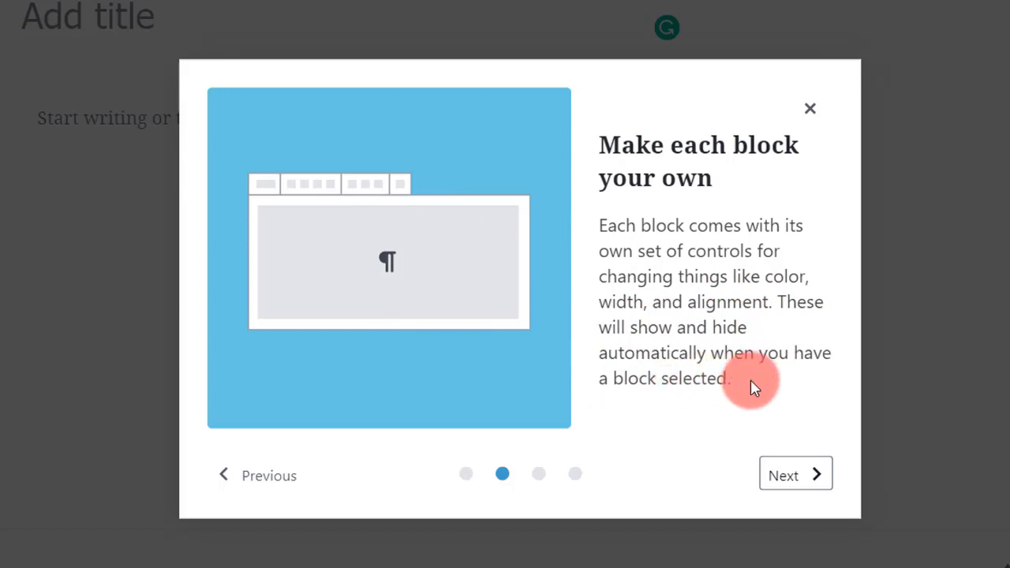
{"action": "left_click", "coordinate": [798, 475]}
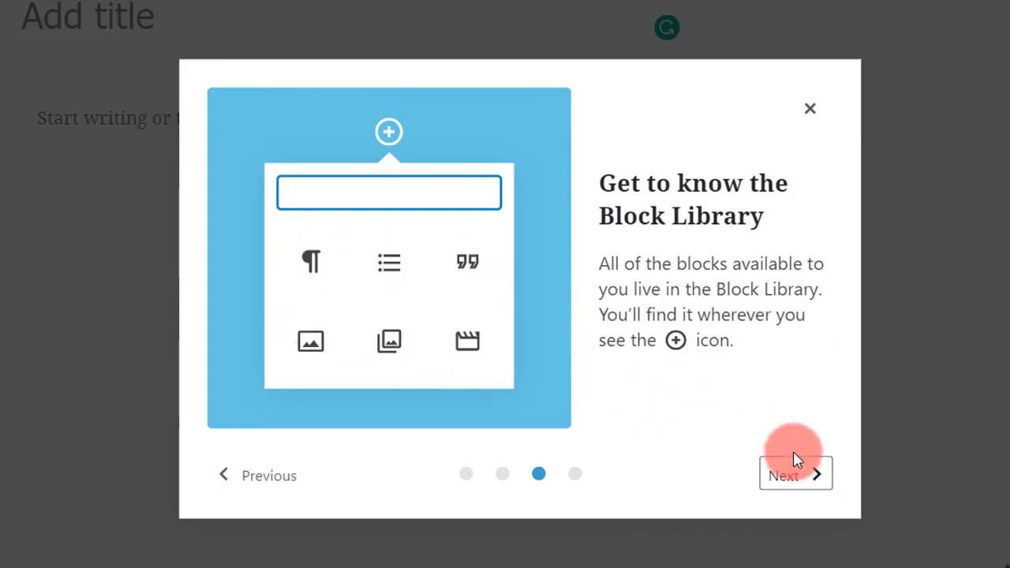
{"action": "left_click", "coordinate": [796, 483]}
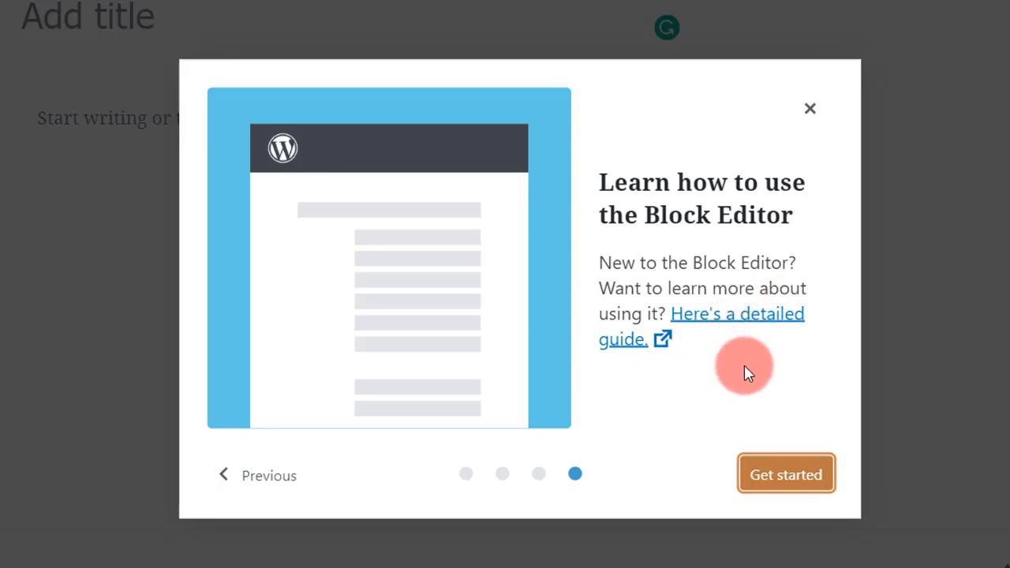
{"action": "left_click", "coordinate": [777, 472]}
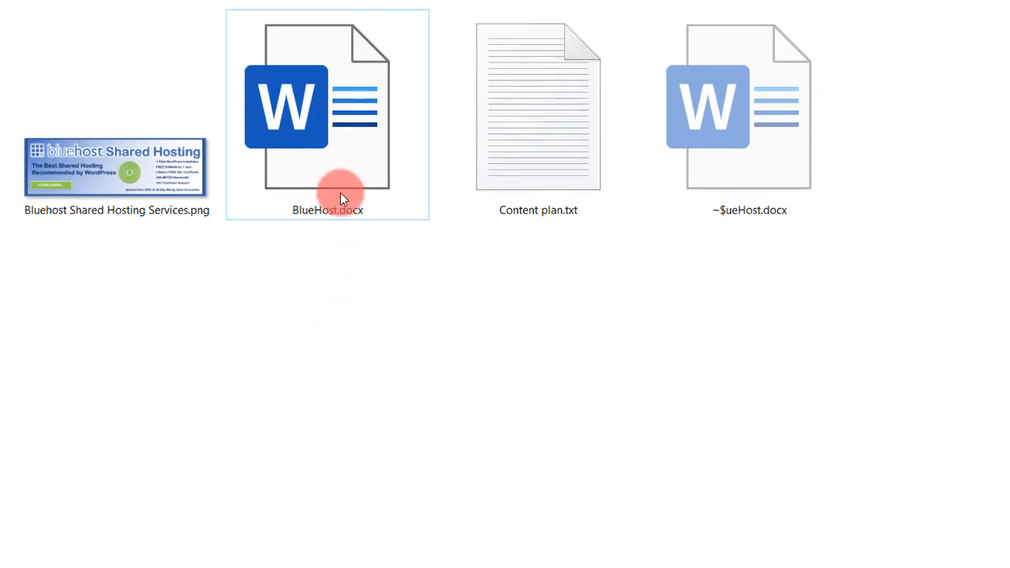
Switch to the folder with the post materials and open BlueHost.docx in Word
{"action": "left_click", "coordinate": [342, 162]}
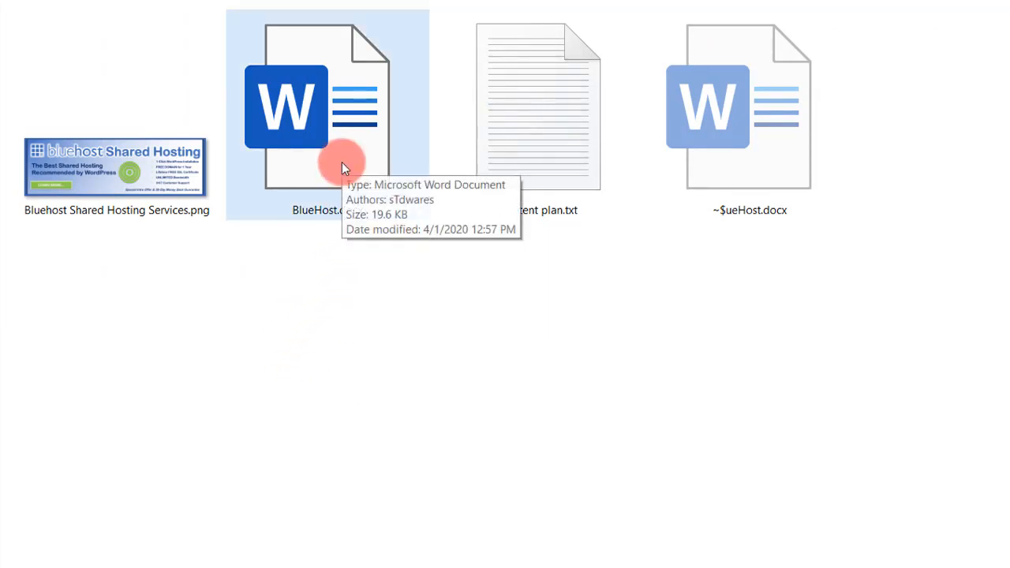
{"action": "left_click", "coordinate": [348, 301]}
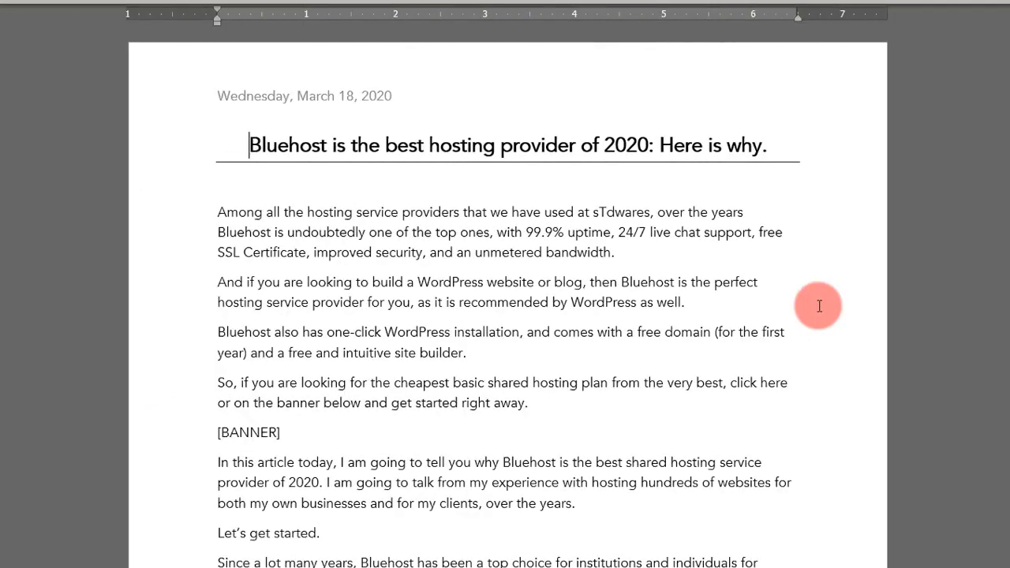
Read through the Bluehost article from its title to the pros, cons and closing paragraphs
{"action": "scroll", "coordinate": [819, 306], "scroll_direction": "down", "scroll_amount": 1}
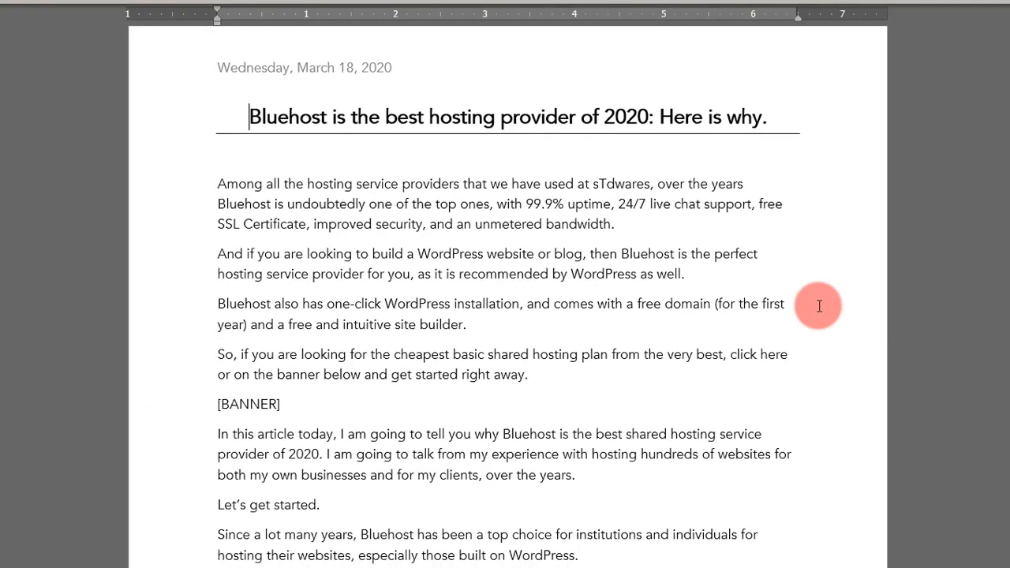
{"action": "scroll", "coordinate": [819, 306], "scroll_direction": "down", "scroll_amount": 5}
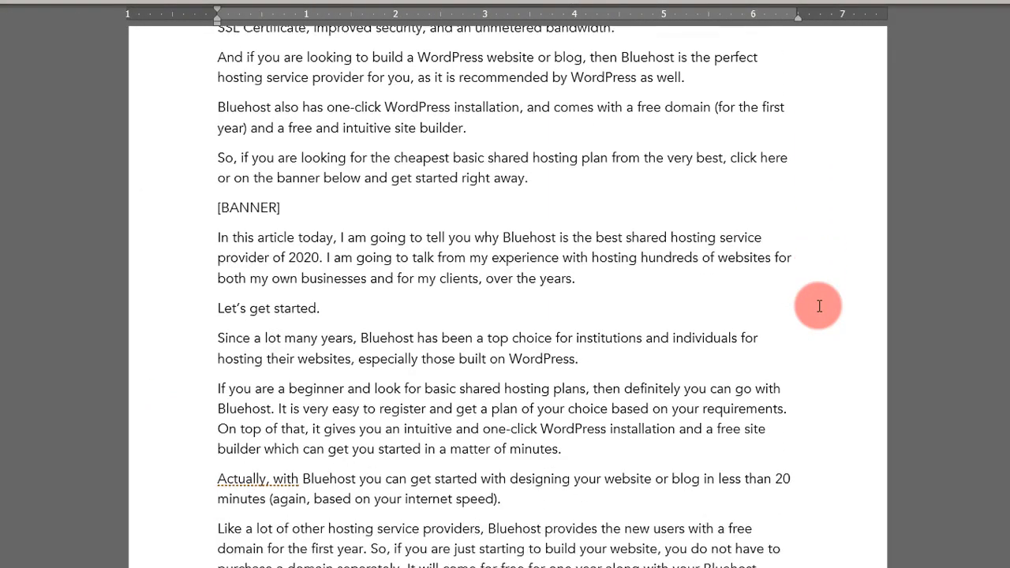
{"action": "scroll", "coordinate": [819, 306], "scroll_direction": "down", "scroll_amount": 9}
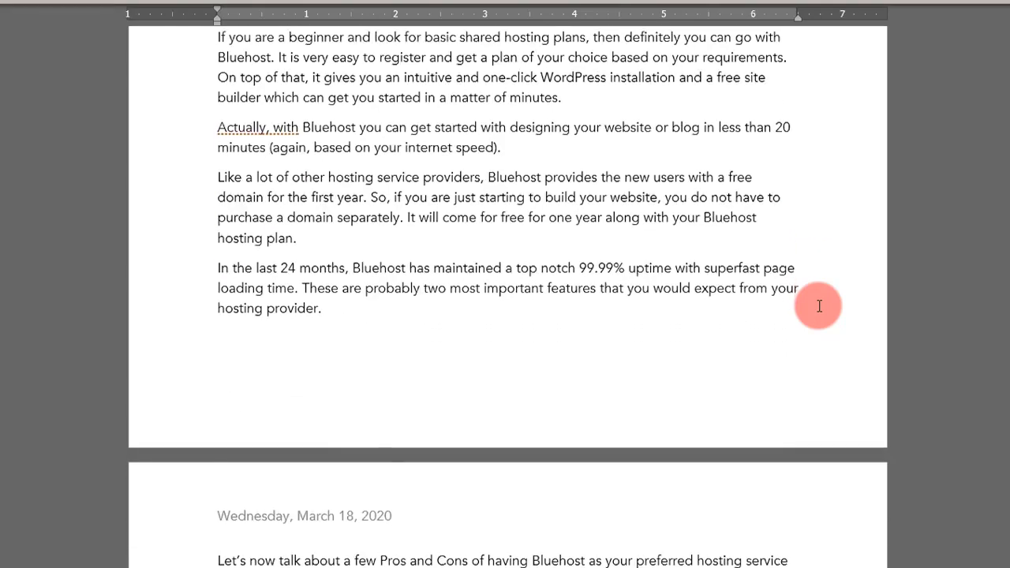
{"action": "scroll", "coordinate": [819, 306], "scroll_direction": "down", "scroll_amount": 18}
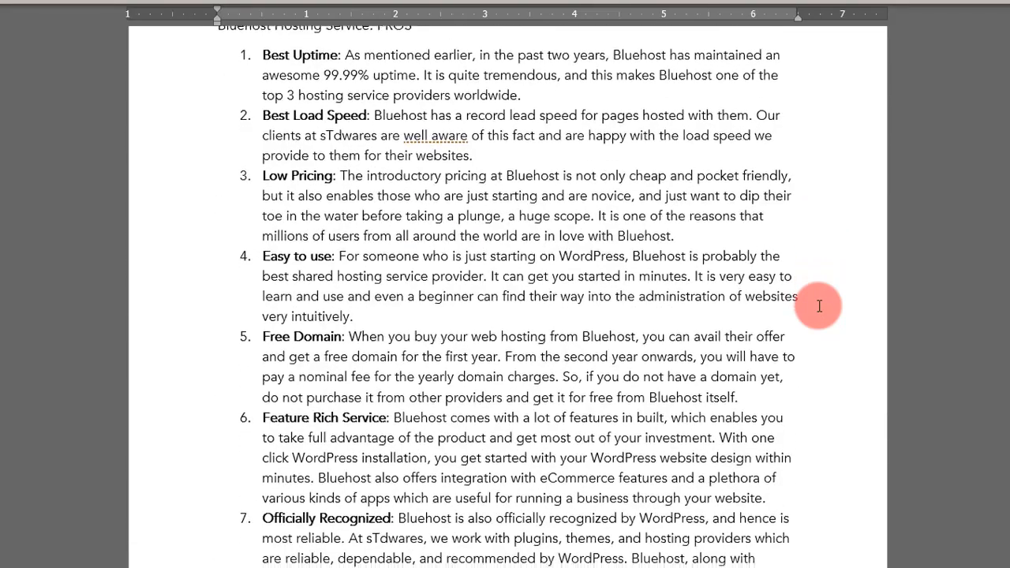
{"action": "scroll", "coordinate": [819, 306], "scroll_direction": "down", "scroll_amount": 17}
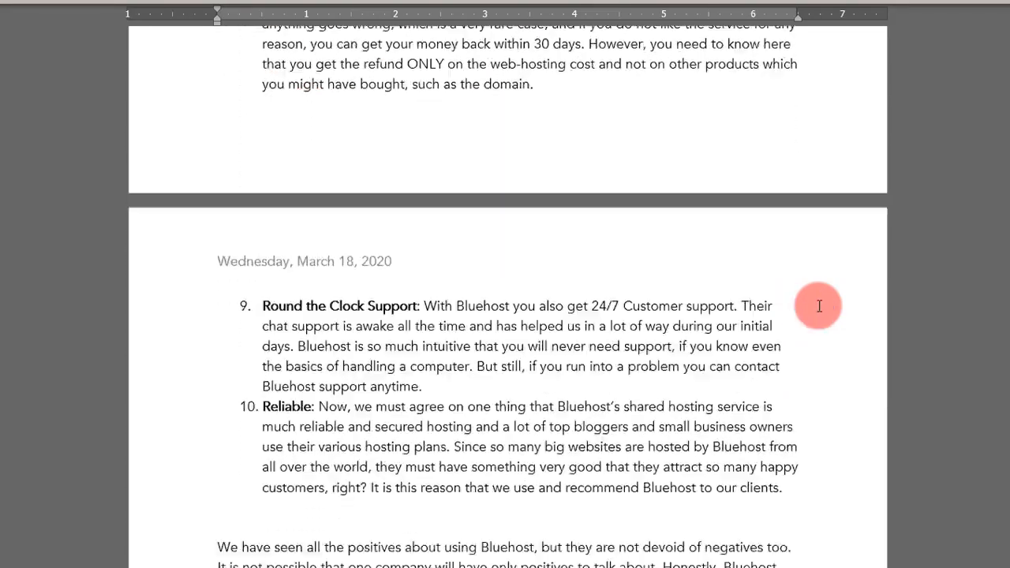
{"action": "scroll", "coordinate": [819, 306], "scroll_direction": "down", "scroll_amount": 5}
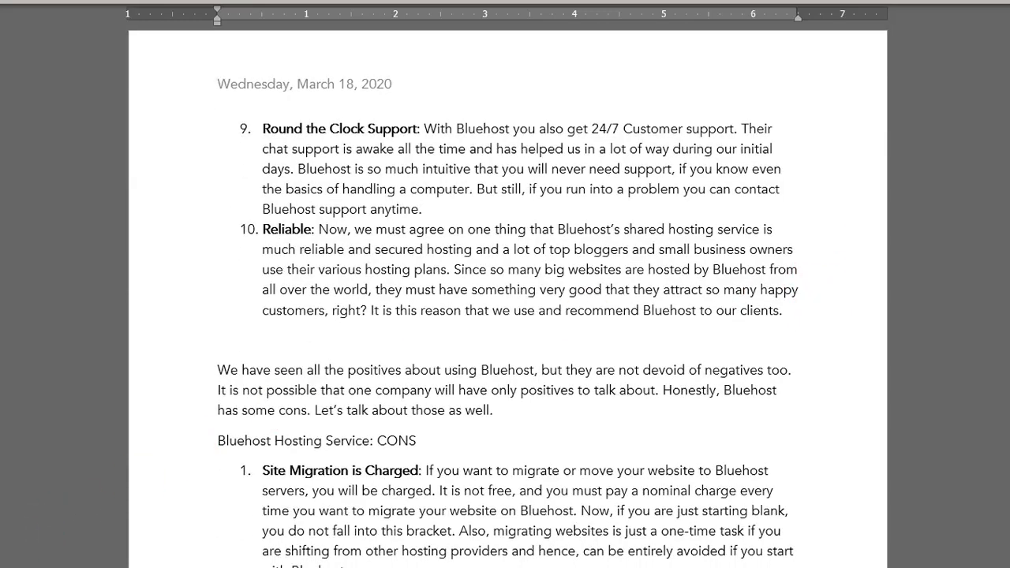
{"action": "scroll", "coordinate": [500, 436], "scroll_direction": "down", "scroll_amount": 11}
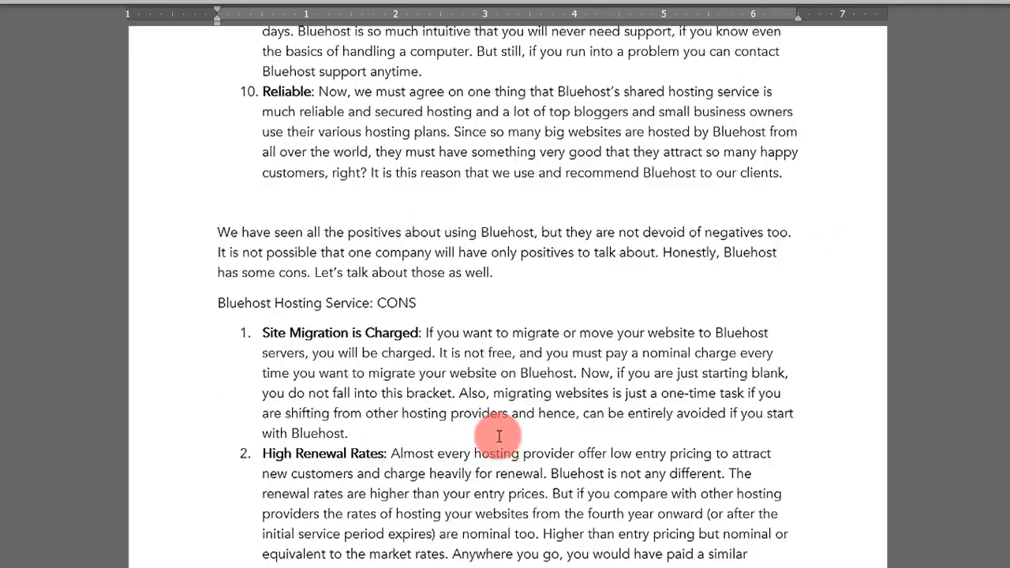
{"action": "scroll", "coordinate": [500, 435], "scroll_direction": "up", "scroll_amount": 20}
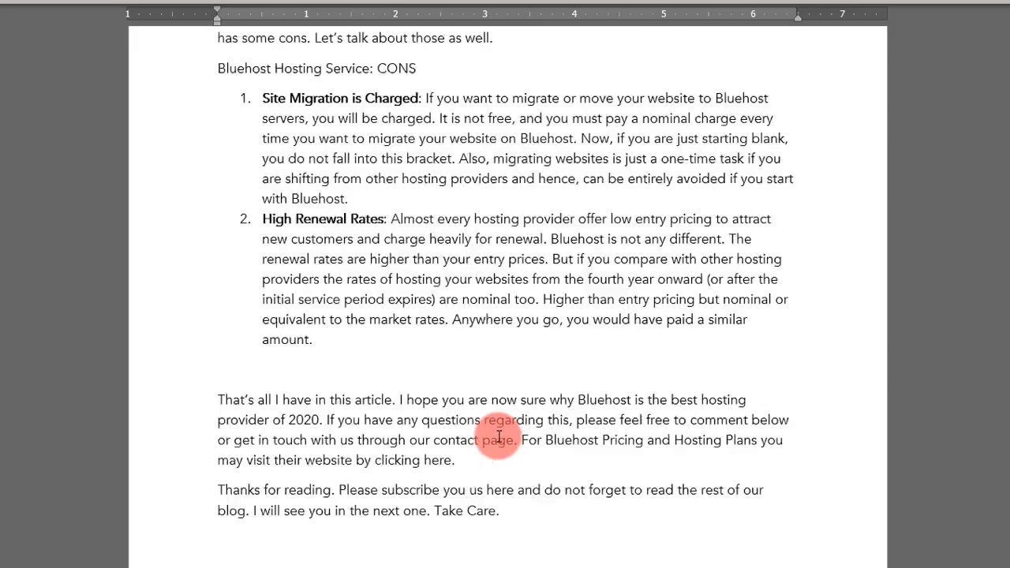
{"action": "scroll", "coordinate": [498, 436], "scroll_direction": "up", "scroll_amount": 20}
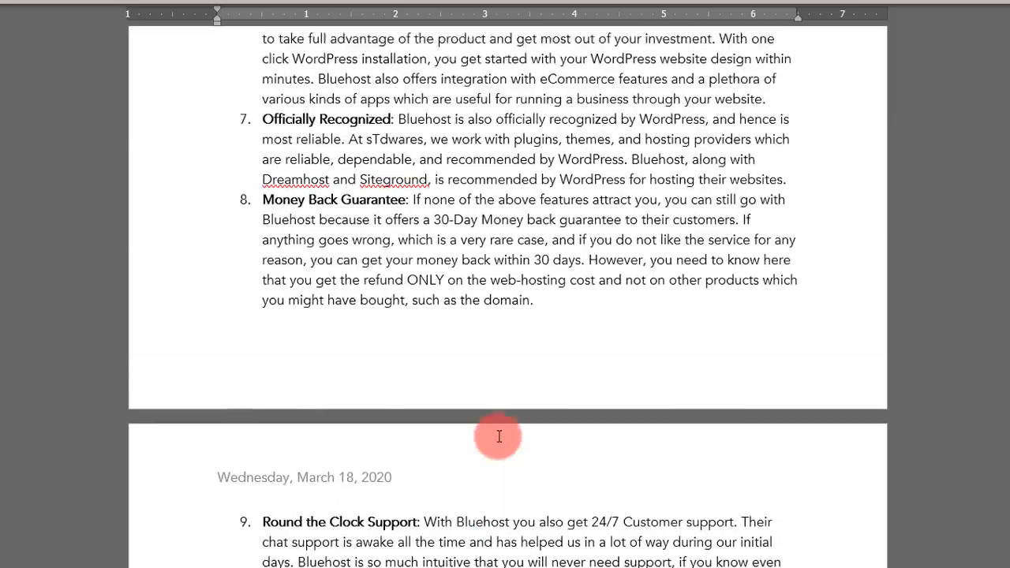
{"action": "scroll", "coordinate": [499, 436], "scroll_direction": "up", "scroll_amount": 20}
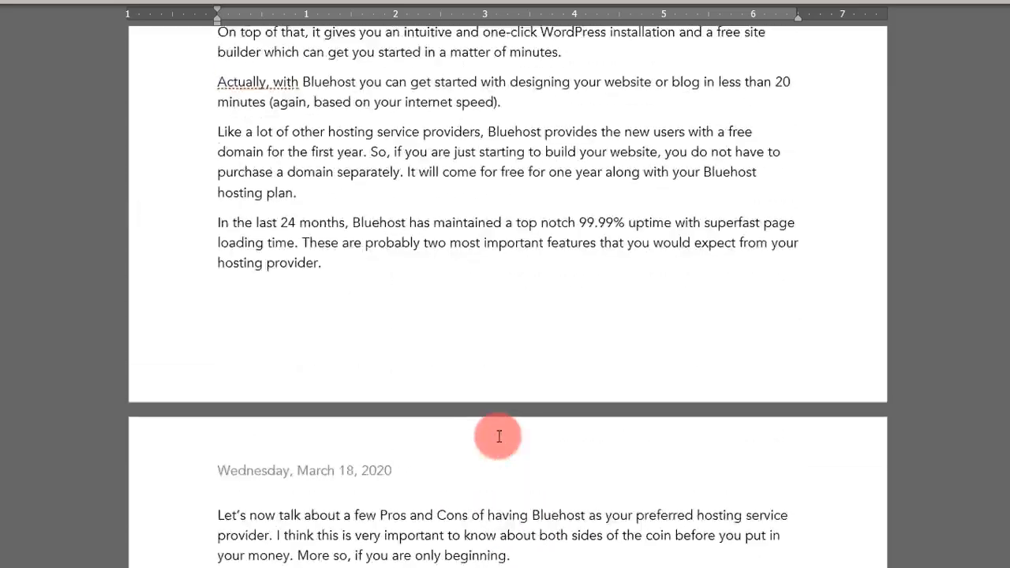
{"action": "scroll", "coordinate": [499, 435], "scroll_direction": "up", "scroll_amount": 3}
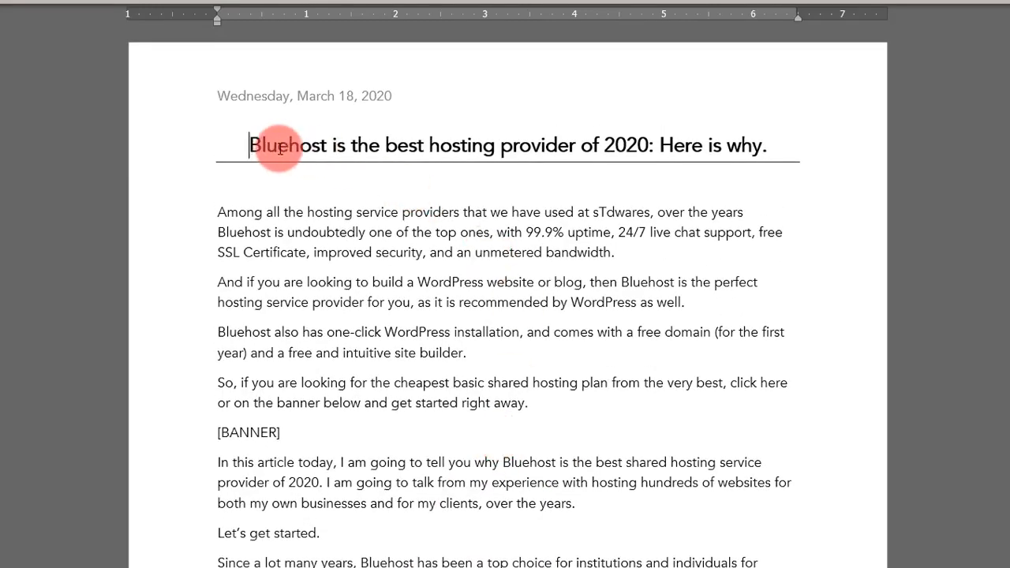
Copy the article title "Bluehost is the best hosting provider of 2020: Here is why." from Word into the WordPress post title
{"action": "left_click_drag", "start_coordinate": [251, 144], "coordinate": [771, 136]}
{"action": "key", "text": "ctrl+c"}
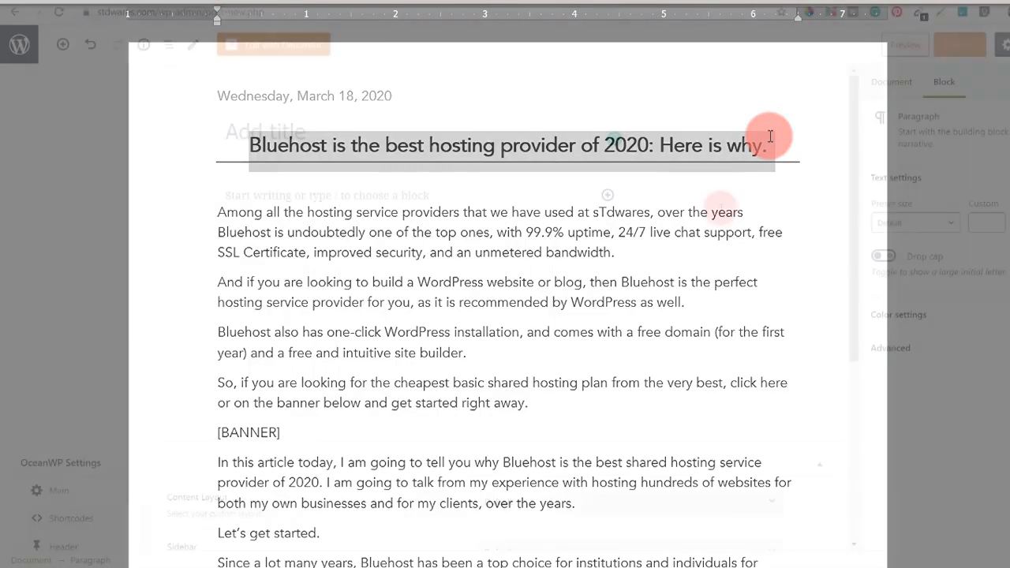
{"action": "key", "text": "alt+Tab"}
{"action": "left_click", "coordinate": [233, 131]}
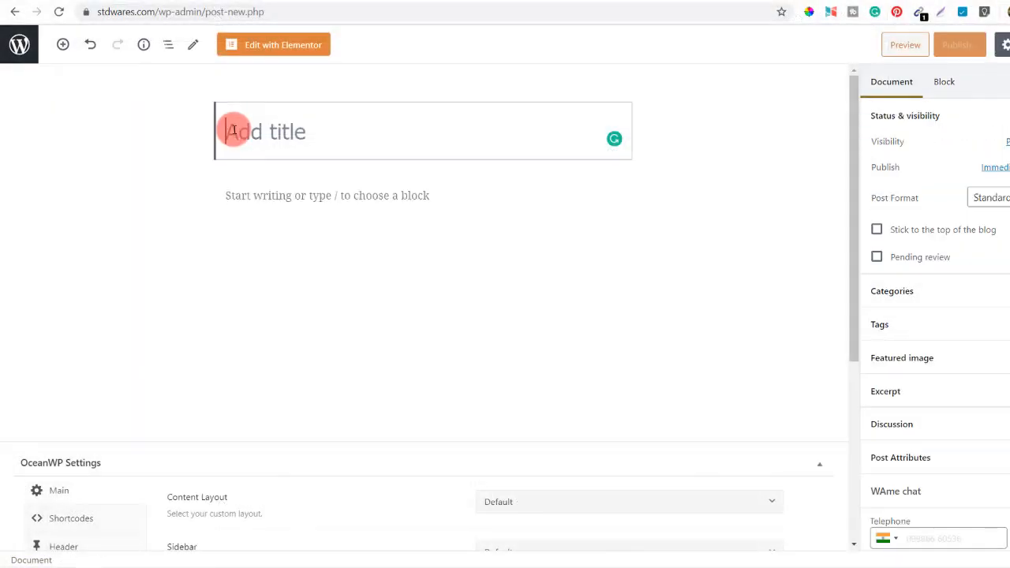
{"action": "key", "text": "ctrl+v"}
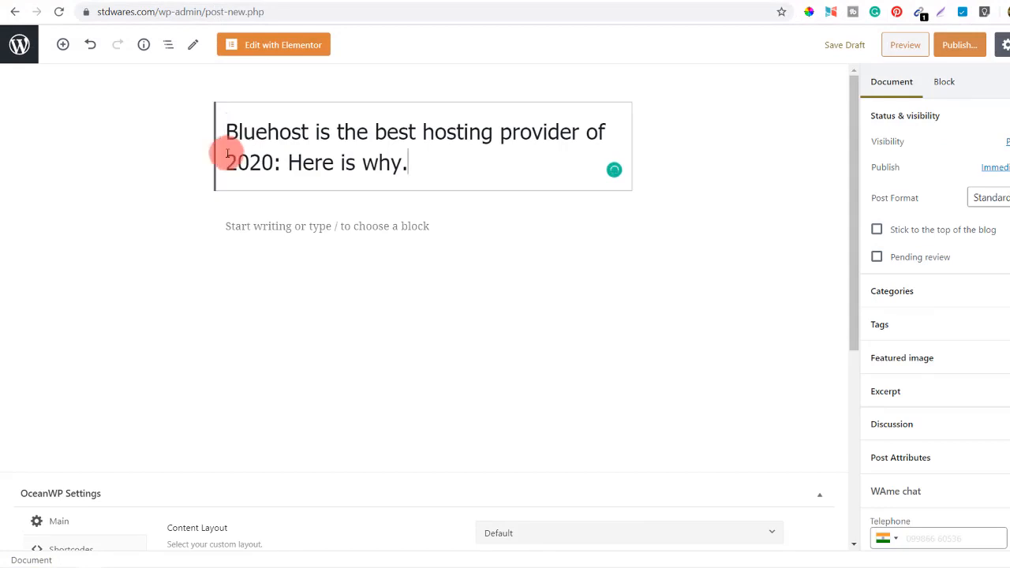
Examine the most used blocks and the block categories available for the empty paragraph beneath the title
{"action": "left_click", "coordinate": [283, 230]}
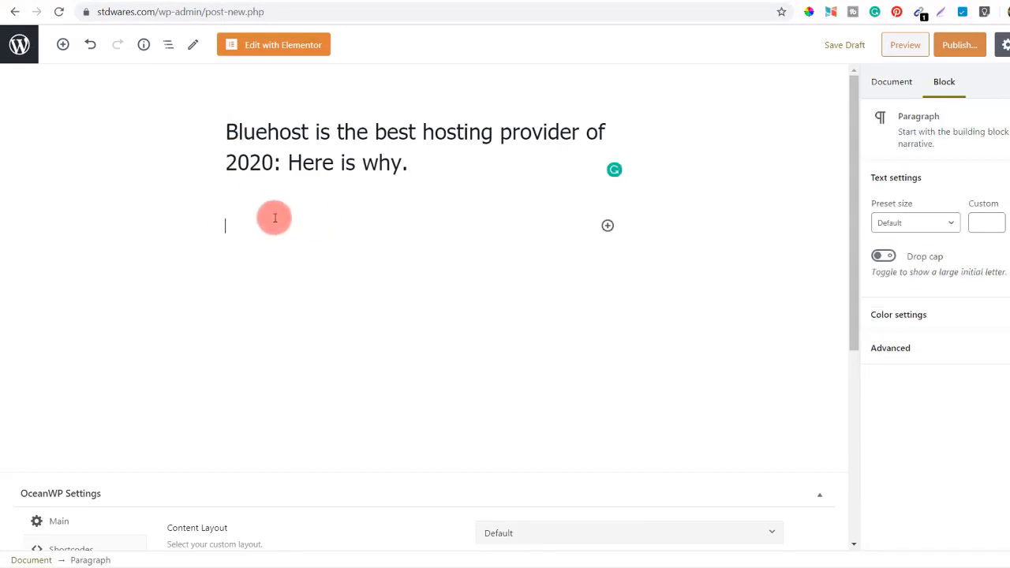
{"action": "left_click", "coordinate": [607, 227]}
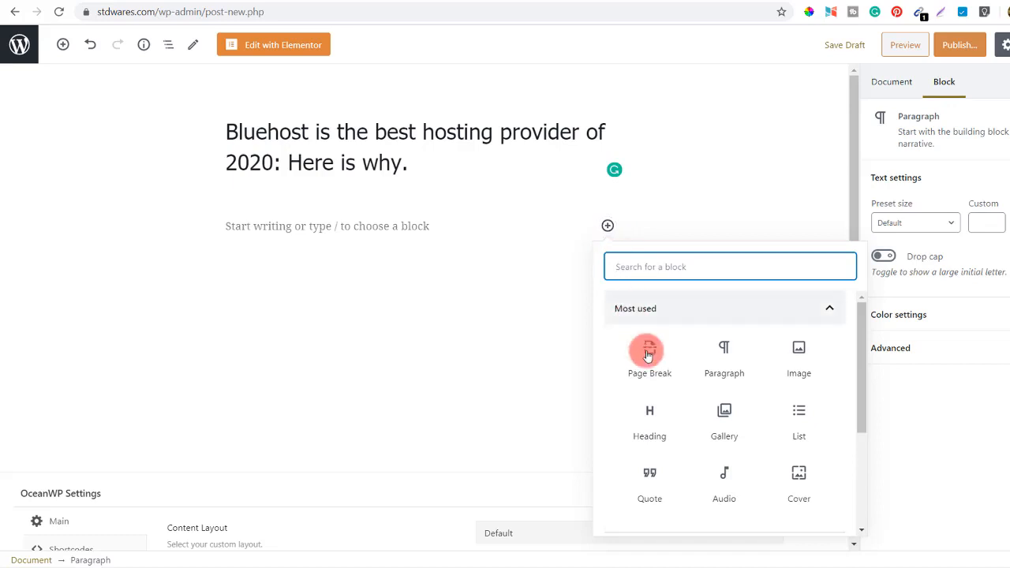
{"action": "scroll", "coordinate": [663, 379], "scroll_direction": "down", "scroll_amount": 5}
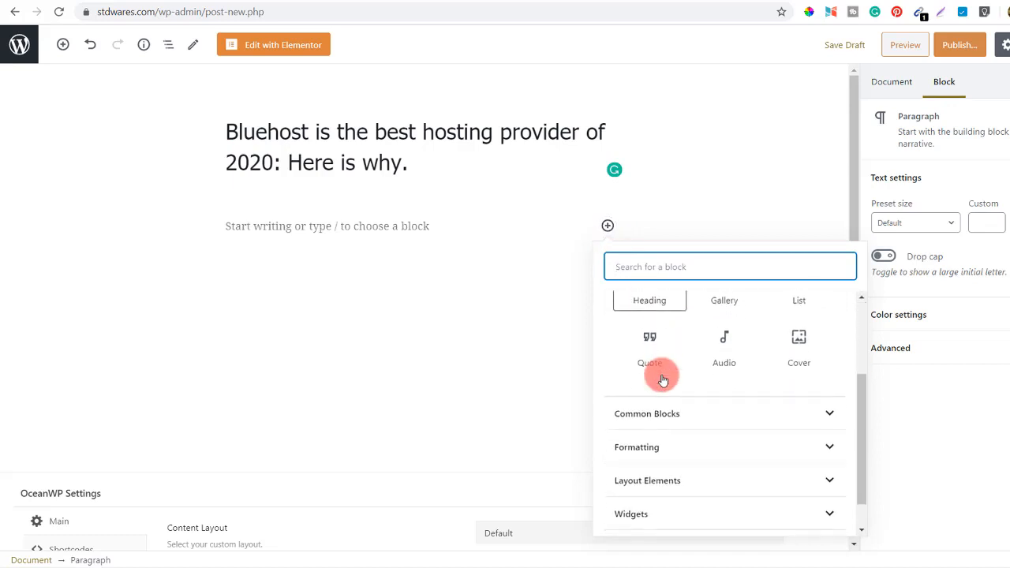
{"action": "left_click", "coordinate": [663, 378]}
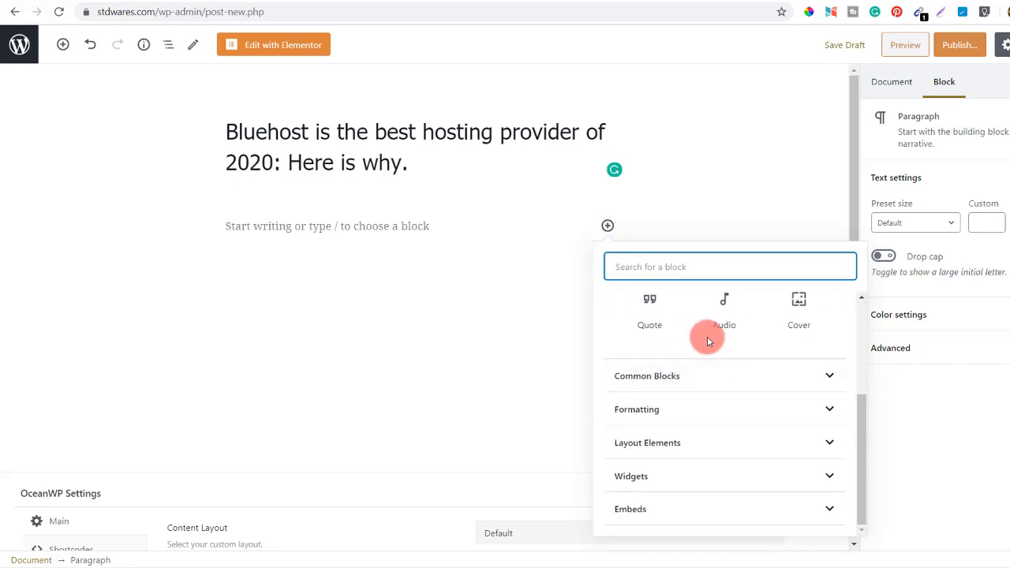
{"action": "scroll", "coordinate": [705, 334], "scroll_direction": "up", "scroll_amount": 5}
{"action": "left_click", "coordinate": [514, 289]}
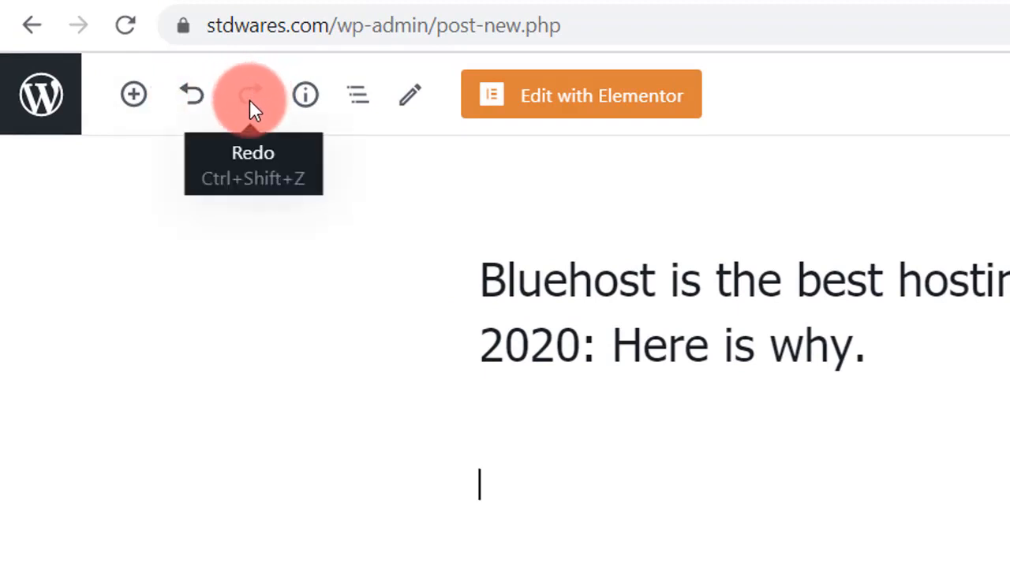
Inspect the post's content structure, block navigation and the Edit and Select tool options
{"action": "left_click", "coordinate": [306, 98]}
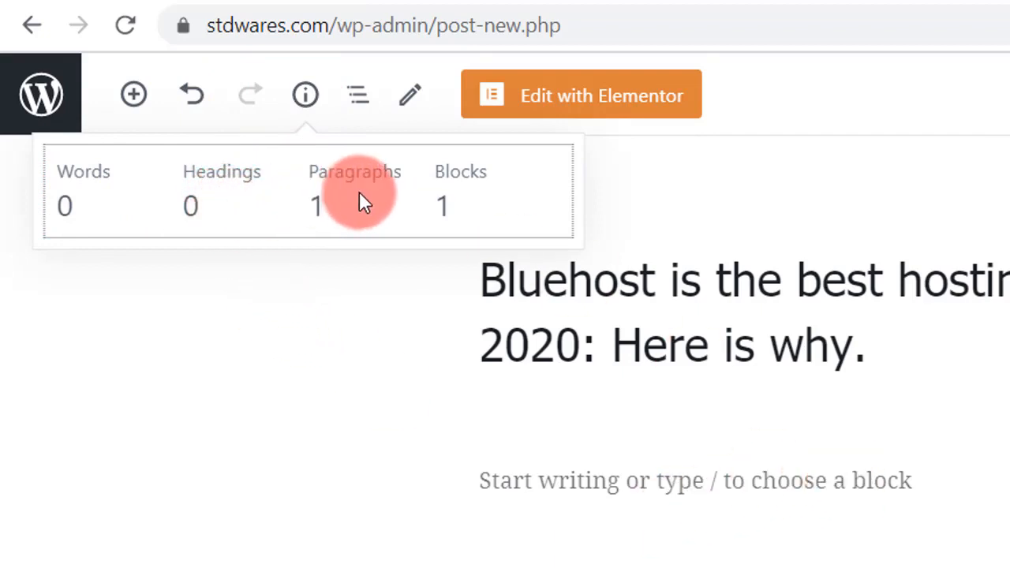
{"action": "left_click", "coordinate": [359, 103]}
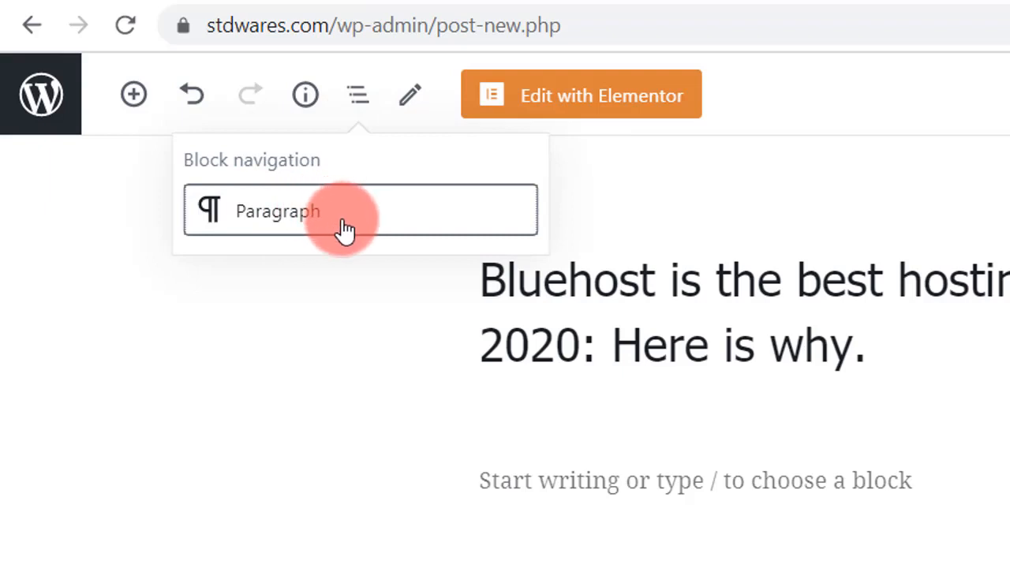
{"action": "left_click", "coordinate": [409, 100]}
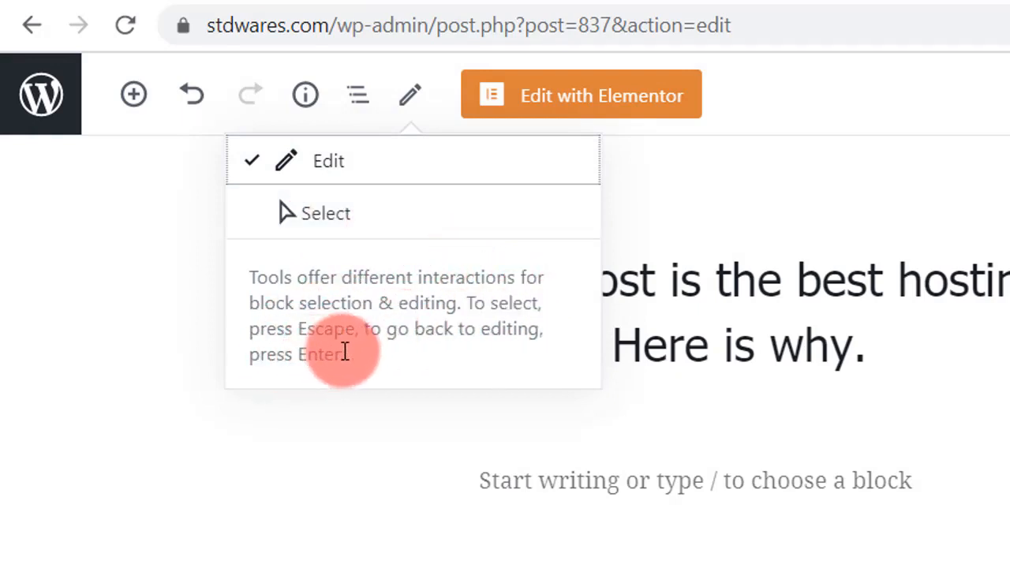
{"action": "left_click", "coordinate": [363, 270]}
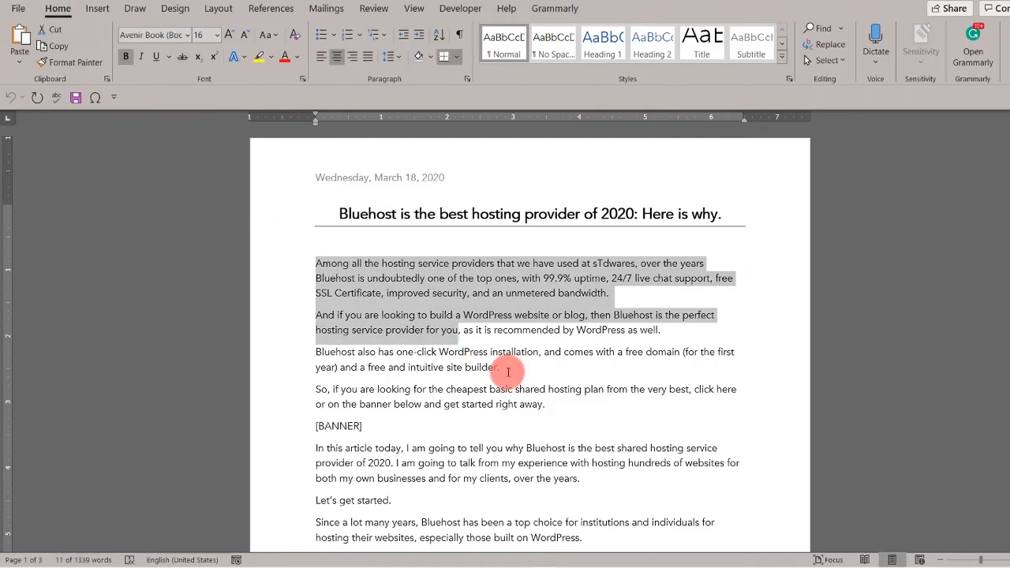
Copy the four introductory paragraphs above [BANNER] from the Word document into the post body in WordPress
{"action": "left_click_drag", "start_coordinate": [513, 401], "coordinate": [551, 402]}
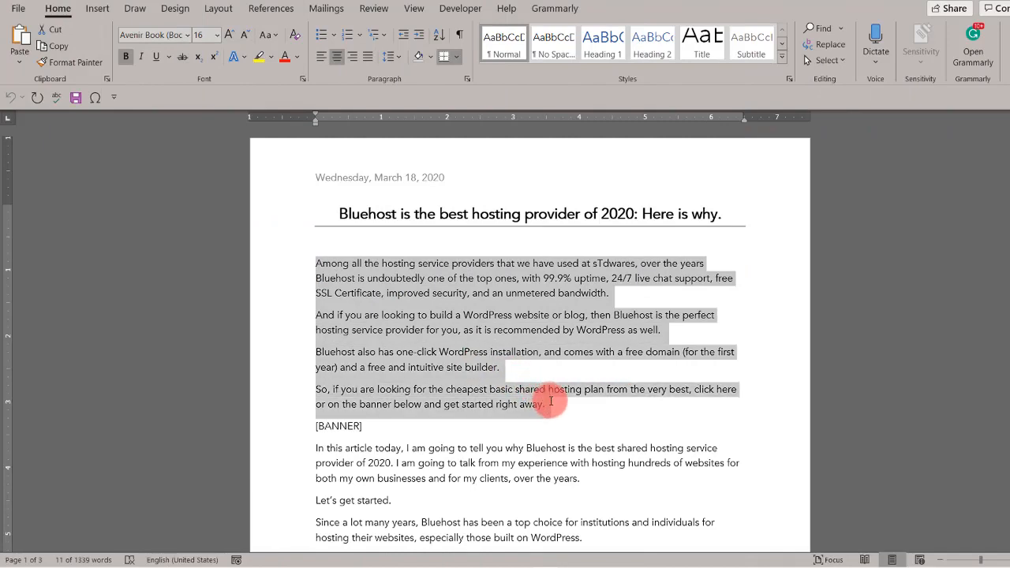
{"action": "key", "text": "ctrl+c"}
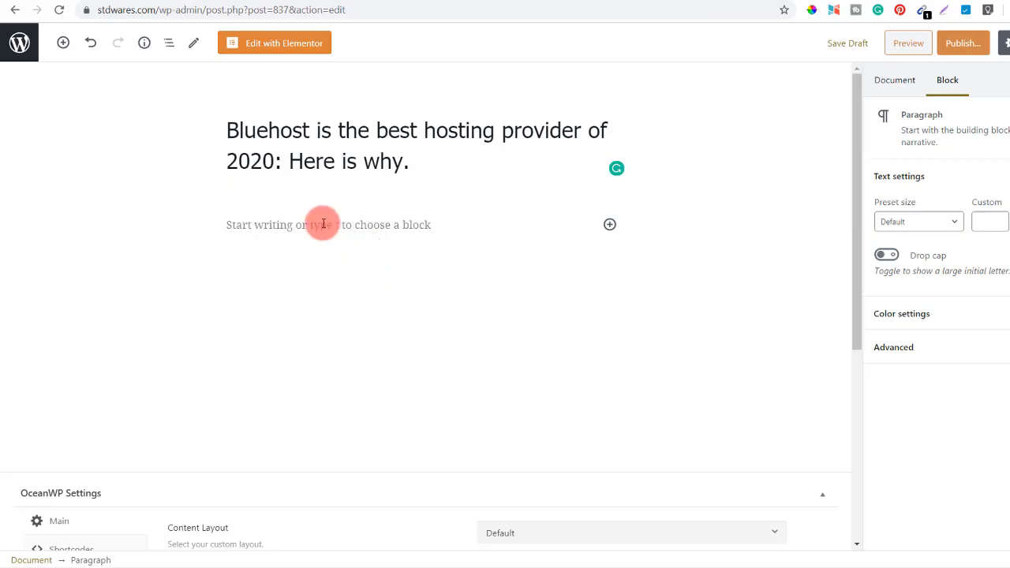
{"action": "left_click", "coordinate": [319, 225]}
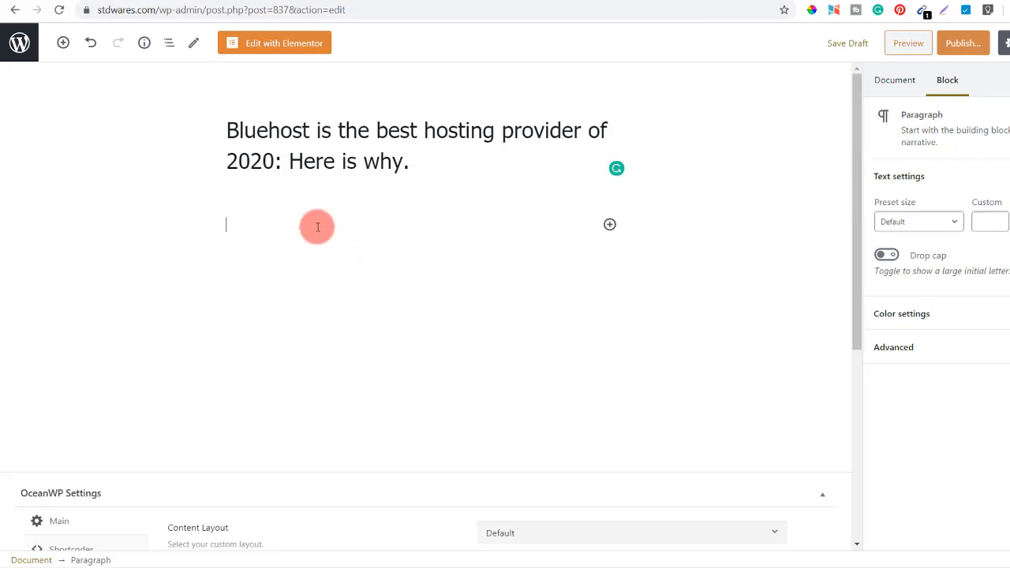
{"action": "key", "text": "ctrl+v"}
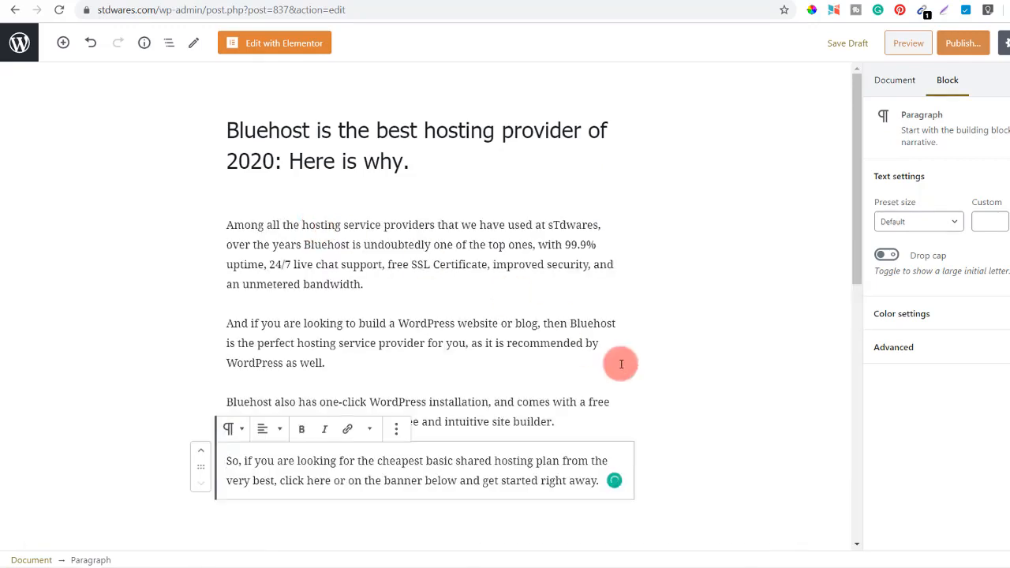
Add an Image block after the last introductory paragraph and upload the Bluehost Shared Hosting banner into it
{"action": "scroll", "coordinate": [621, 363], "scroll_direction": "down", "scroll_amount": 1}
{"action": "left_click", "coordinate": [373, 428]}
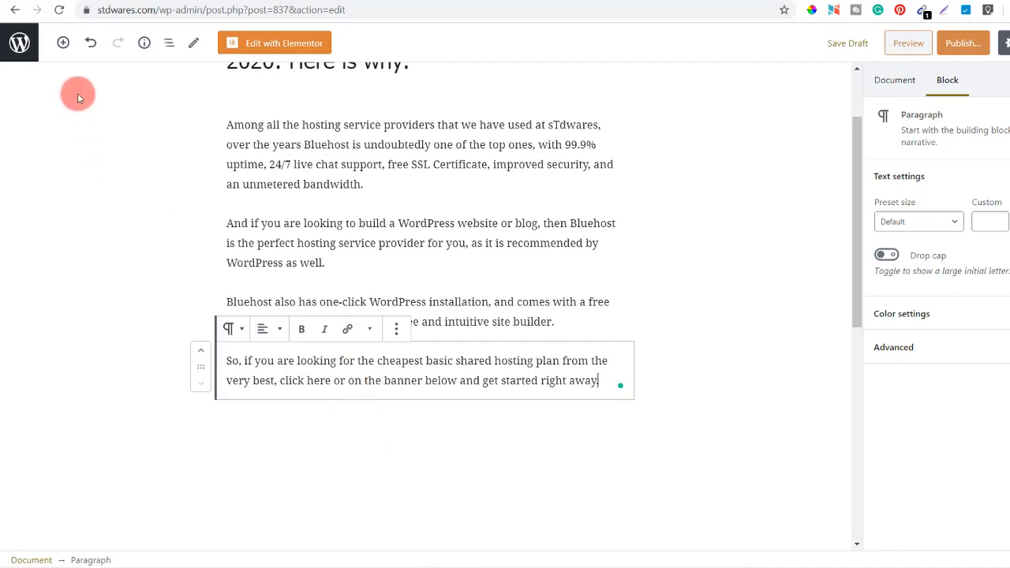
{"action": "left_click", "coordinate": [63, 43]}
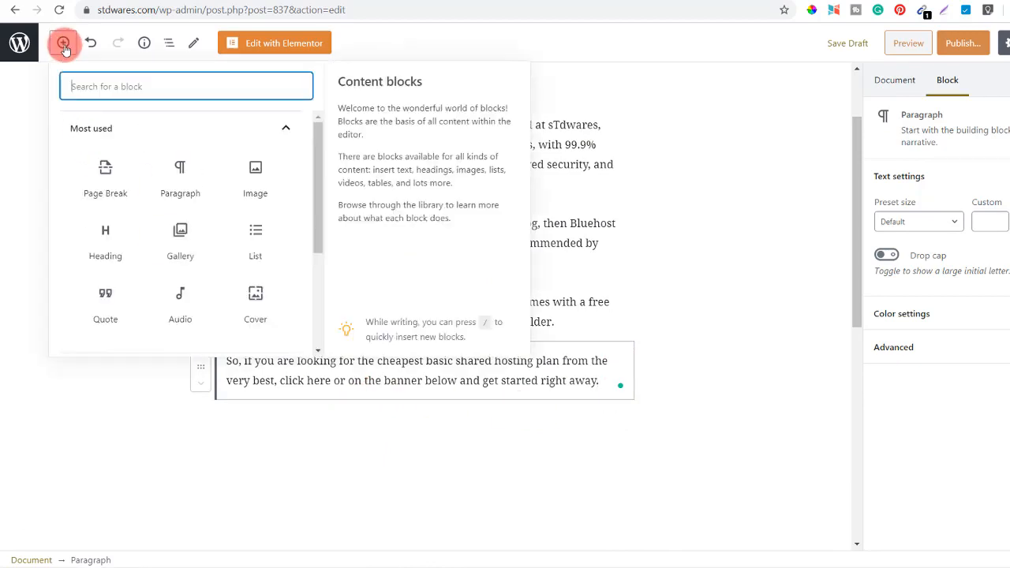
{"action": "left_click", "coordinate": [252, 175]}
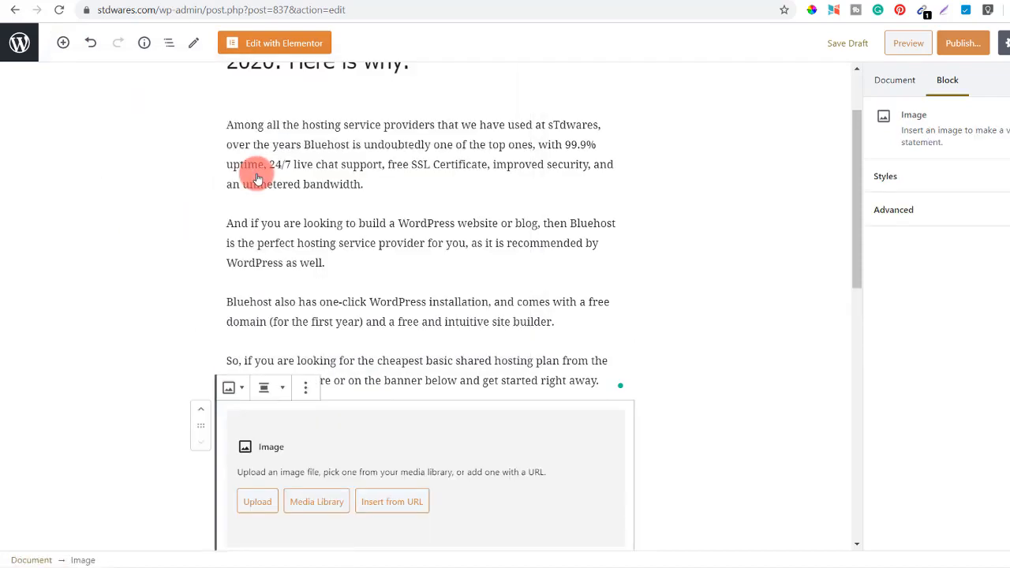
{"action": "scroll", "coordinate": [504, 377], "scroll_direction": "down", "scroll_amount": 2}
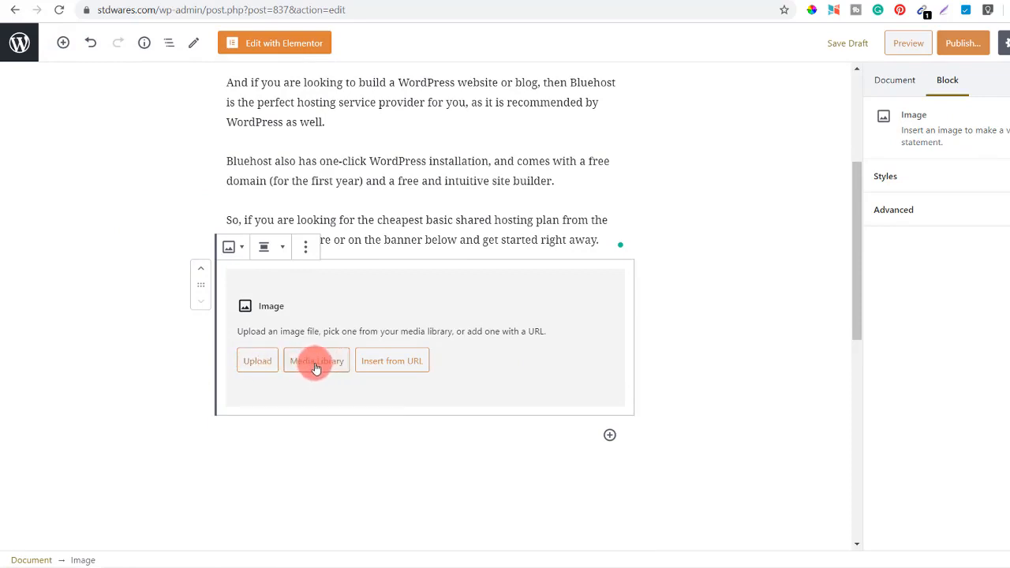
{"action": "left_click", "coordinate": [258, 363]}
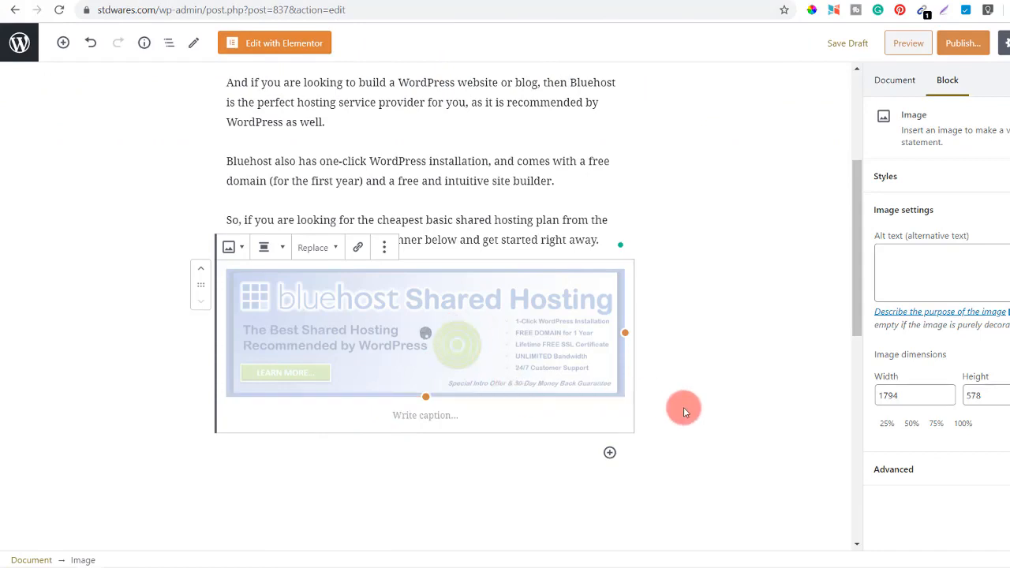
Caption the banner "Bluehost Share Hosting" and reuse the same text as its alt text
{"action": "left_click", "coordinate": [437, 415]}
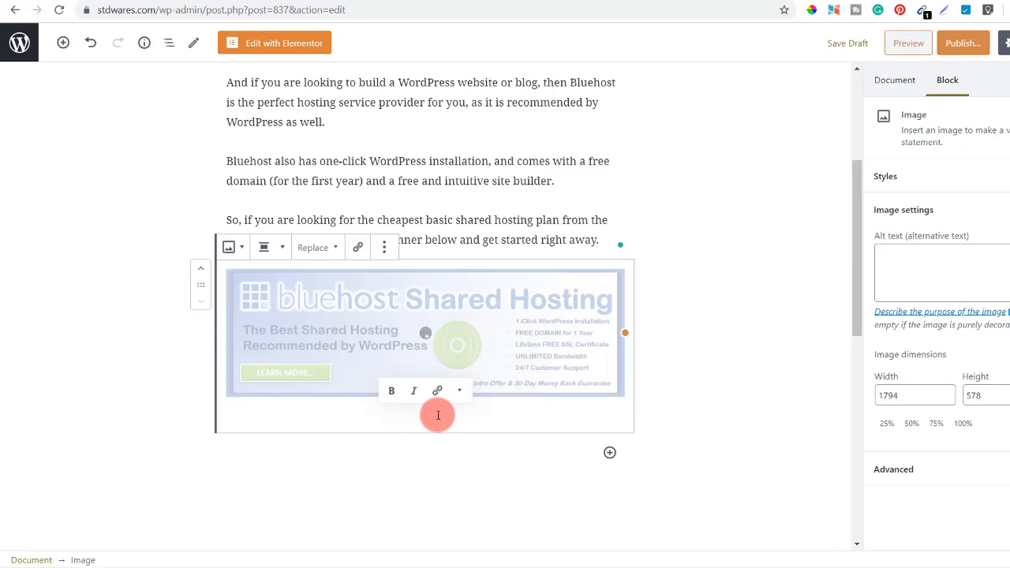
{"action": "type", "text": "Bluehost Share Hosting"}
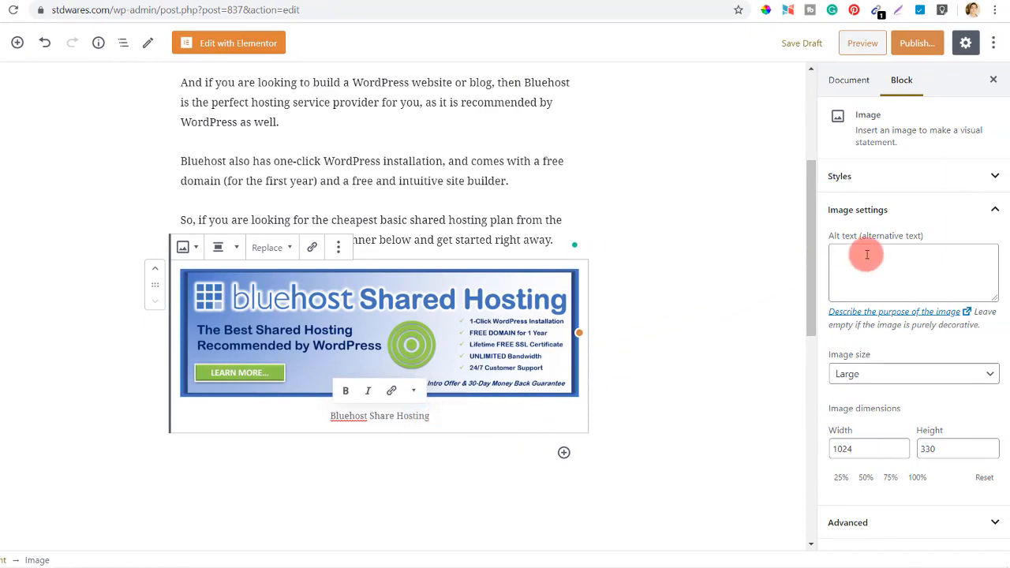
{"action": "left_click_drag", "start_coordinate": [434, 414], "coordinate": [334, 416]}
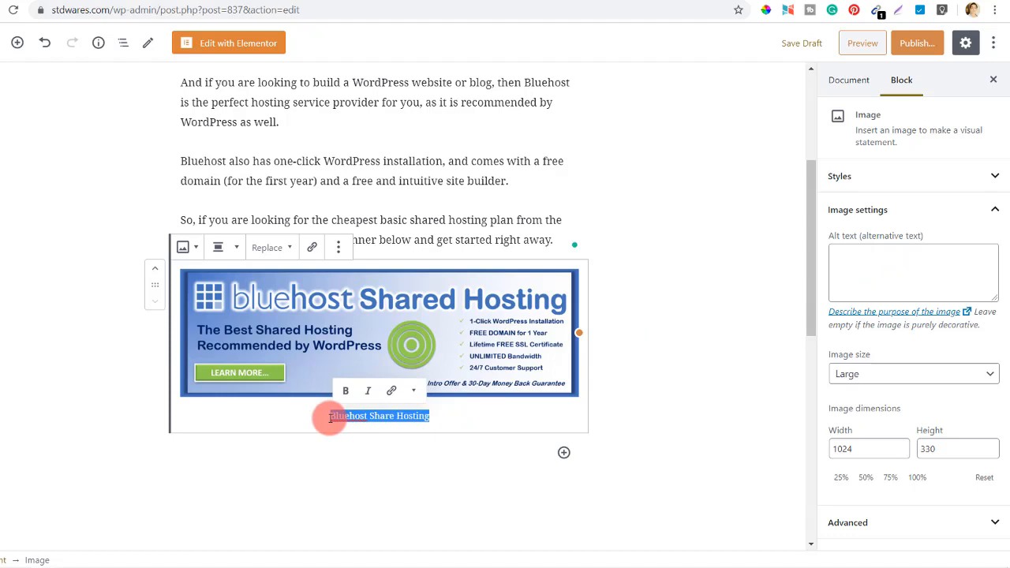
{"action": "left_click", "coordinate": [886, 265]}
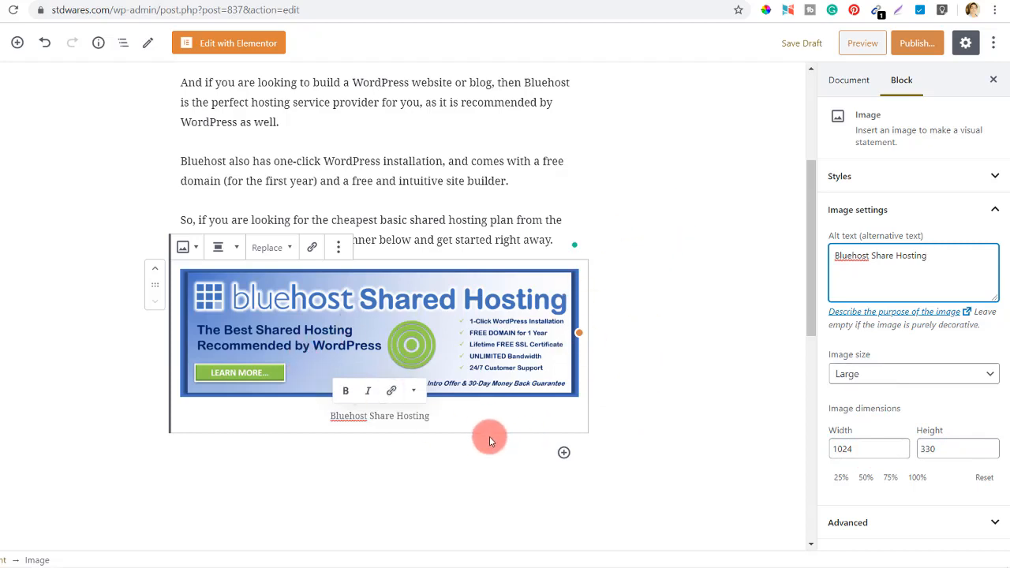
Copy the Word text from "In this article today" through "Bluehost Hosting Service: PROS" into the post beneath the banner
{"action": "left_click", "coordinate": [258, 450]}
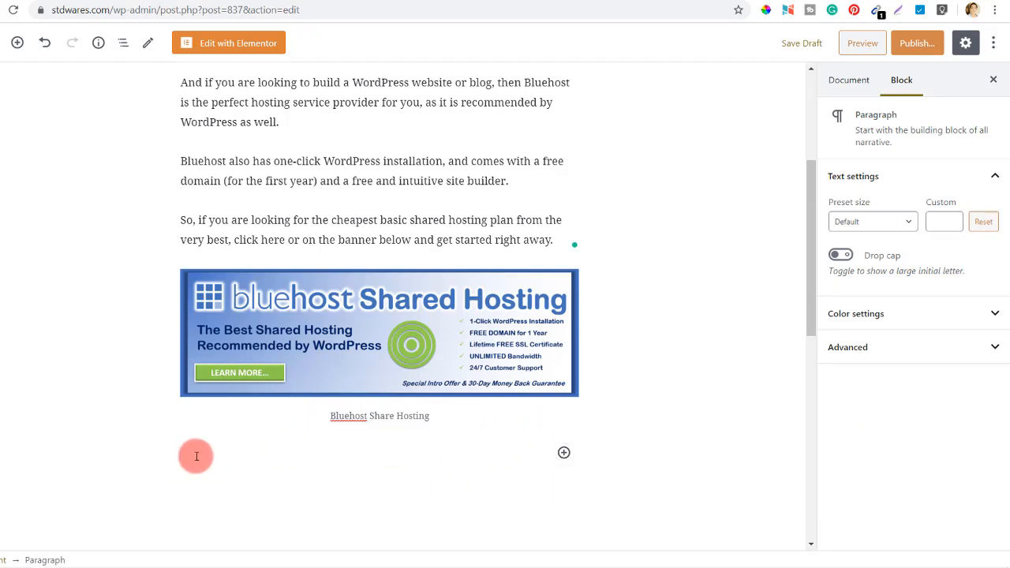
{"action": "left_click", "coordinate": [563, 455]}
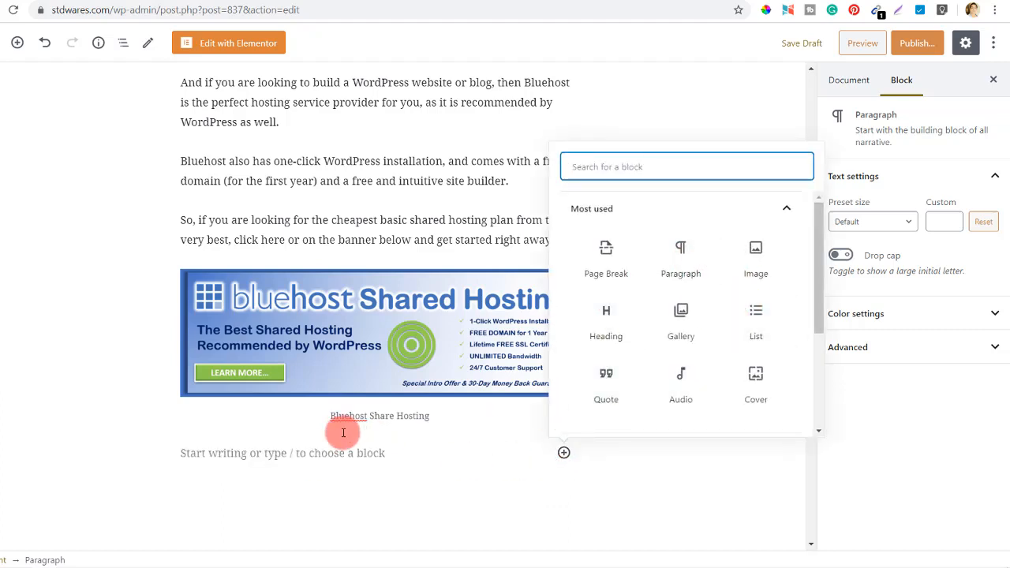
{"action": "left_click", "coordinate": [247, 452]}
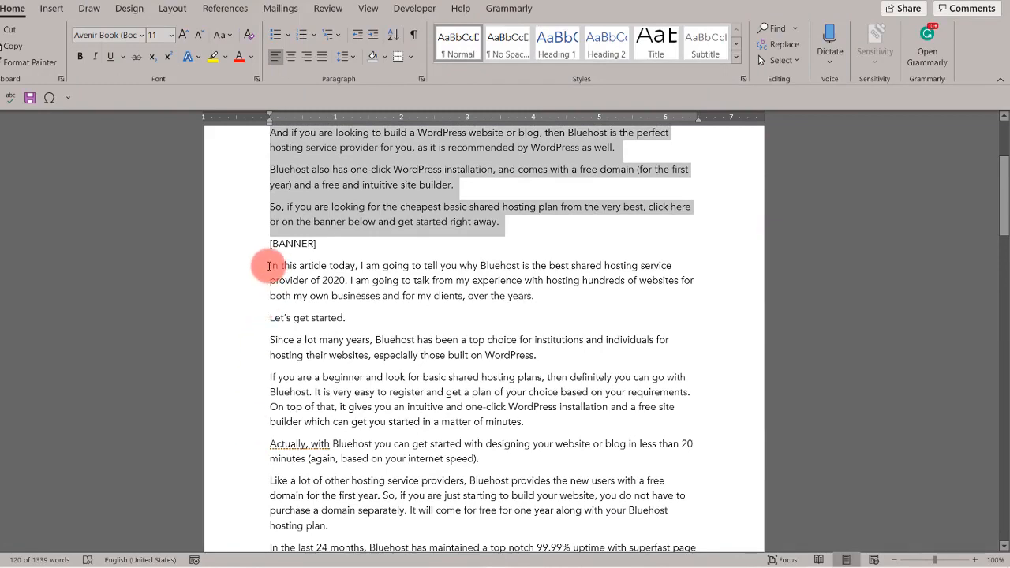
{"action": "left_click_drag", "start_coordinate": [268, 266], "coordinate": [416, 322]}
{"action": "scroll", "coordinate": [423, 318], "scroll_direction": "down", "scroll_amount": 2}
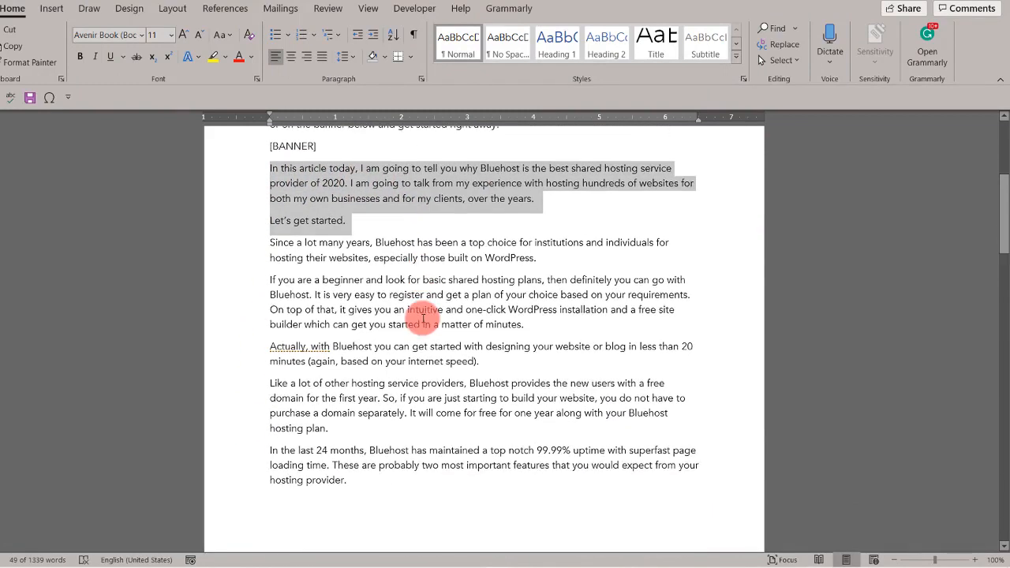
{"action": "scroll", "coordinate": [424, 318], "scroll_direction": "down", "scroll_amount": 7}
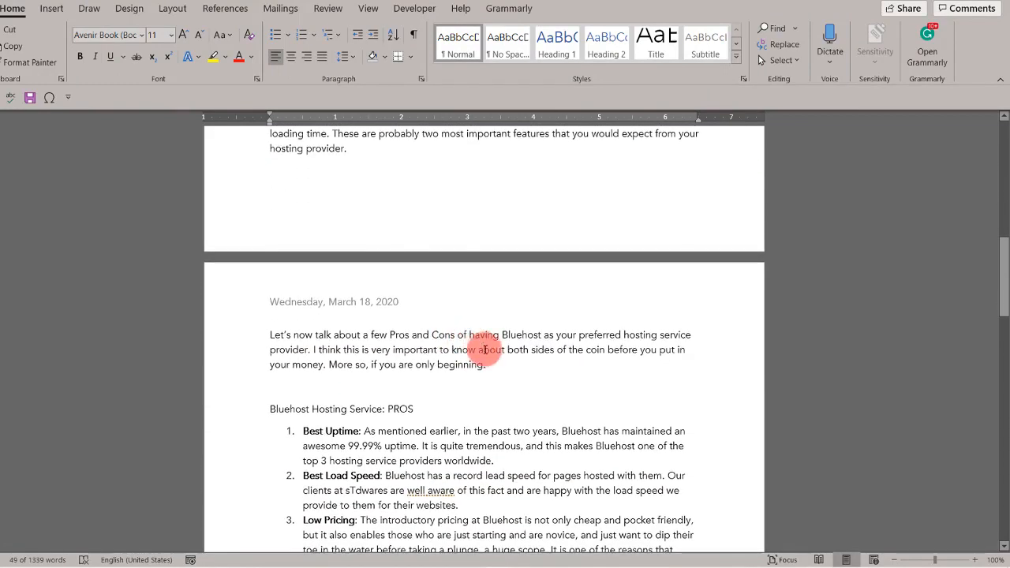
{"action": "left_click", "coordinate": [420, 408], "text": "shift"}
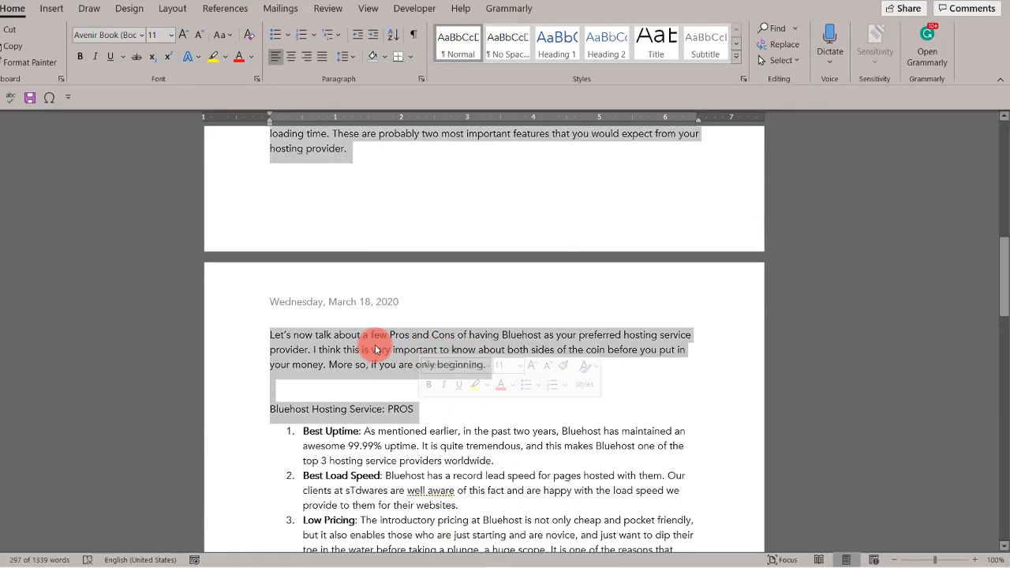
{"action": "key", "text": "alt+Tab"}
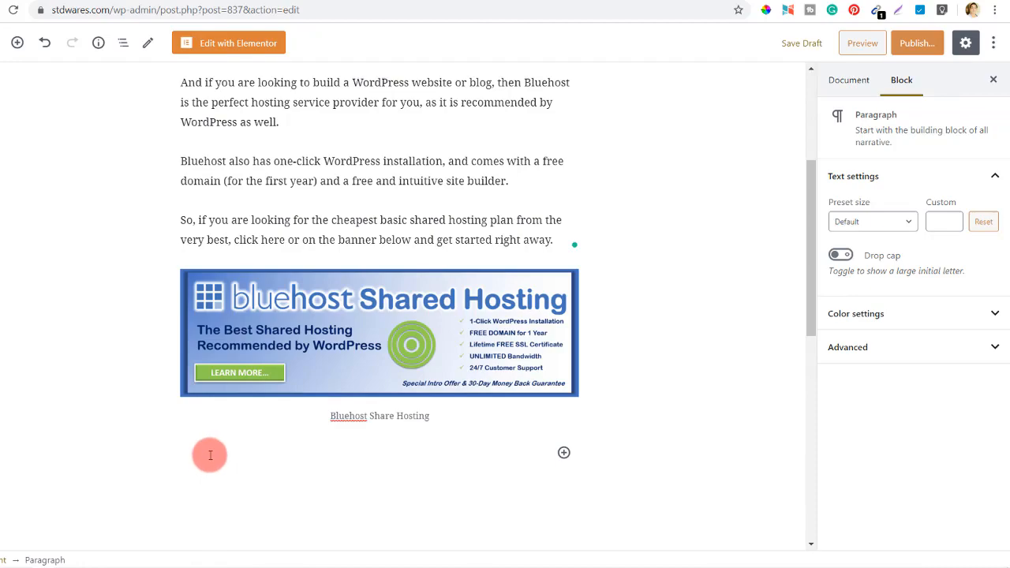
{"action": "key", "text": "ctrl+v"}
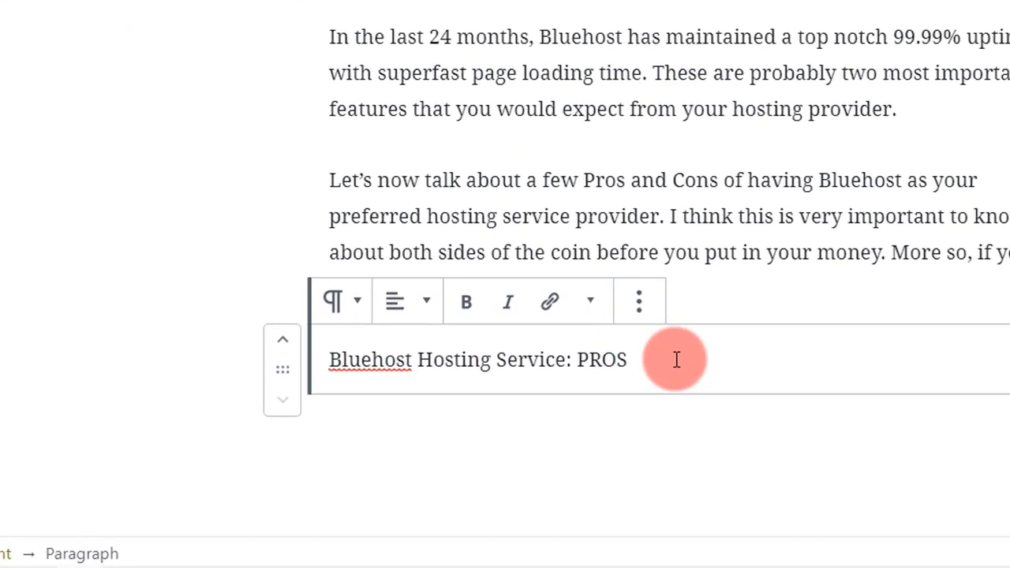
Convert the "Bluehost Hosting Service: PROS" paragraph into a Heading block
{"action": "left_click_drag", "start_coordinate": [676, 359], "coordinate": [321, 357]}
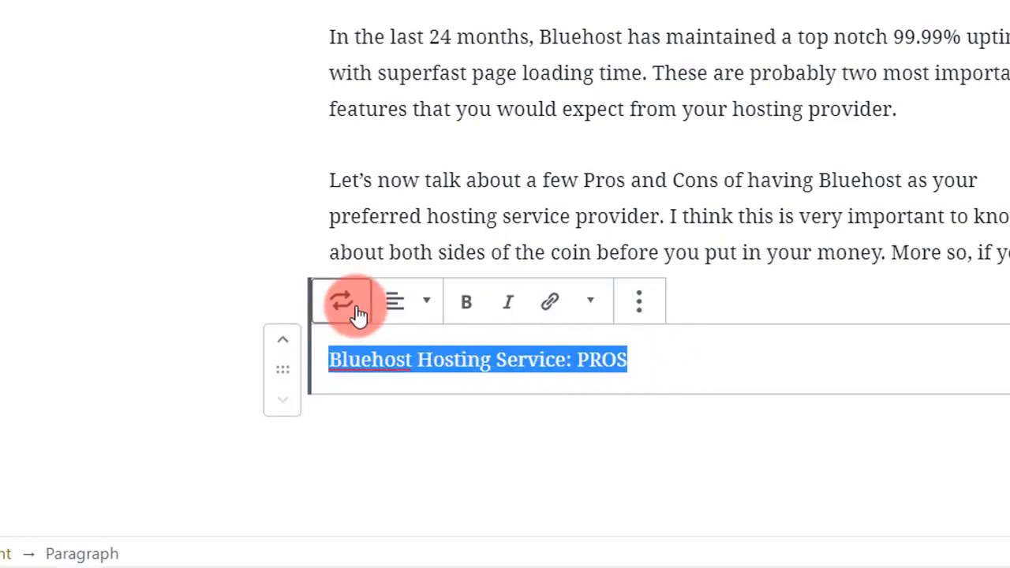
{"action": "left_click", "coordinate": [359, 314]}
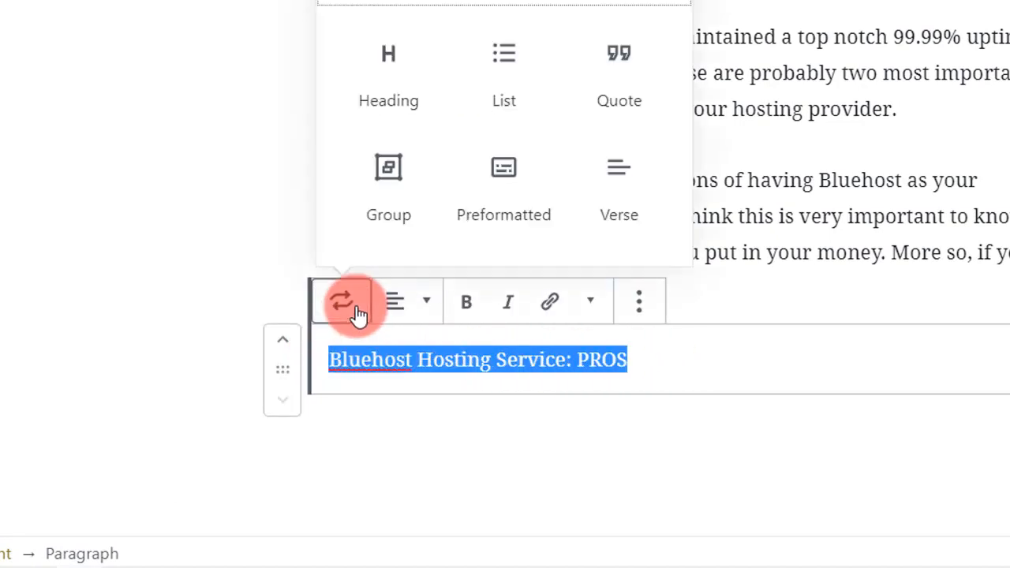
{"action": "left_click", "coordinate": [394, 60]}
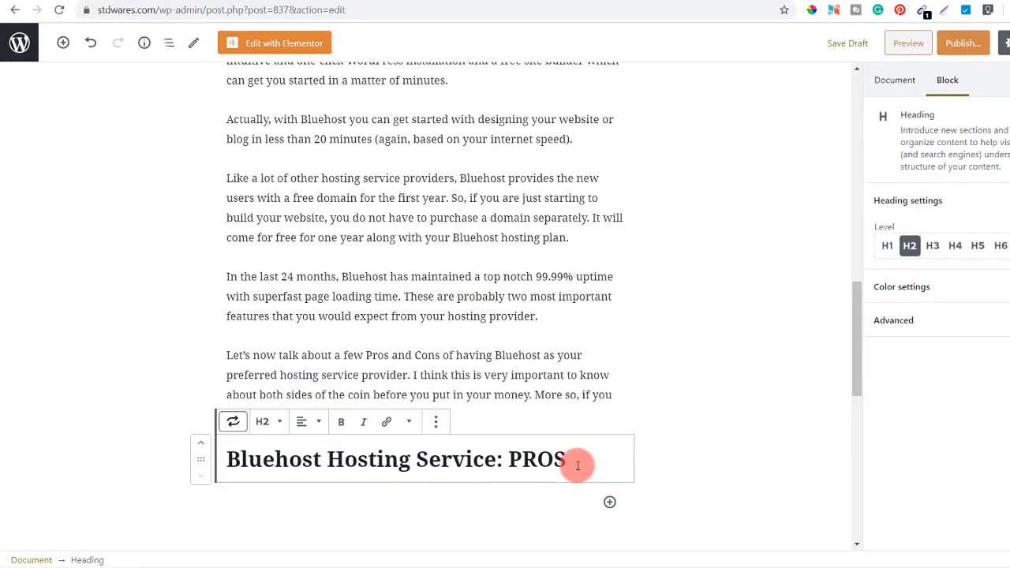
Copy the ten-item numbered list of pros, from Best Uptime through Reliable, from the Word document into WordPress beneath the PROS heading
{"action": "scroll", "coordinate": [578, 466], "scroll_direction": "down", "scroll_amount": 2}
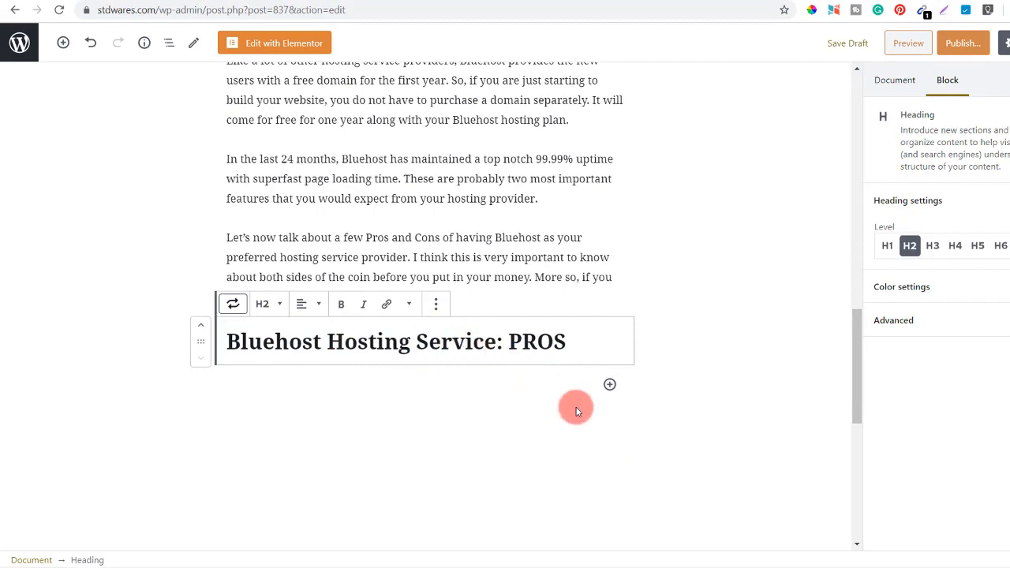
{"action": "left_click", "coordinate": [408, 385]}
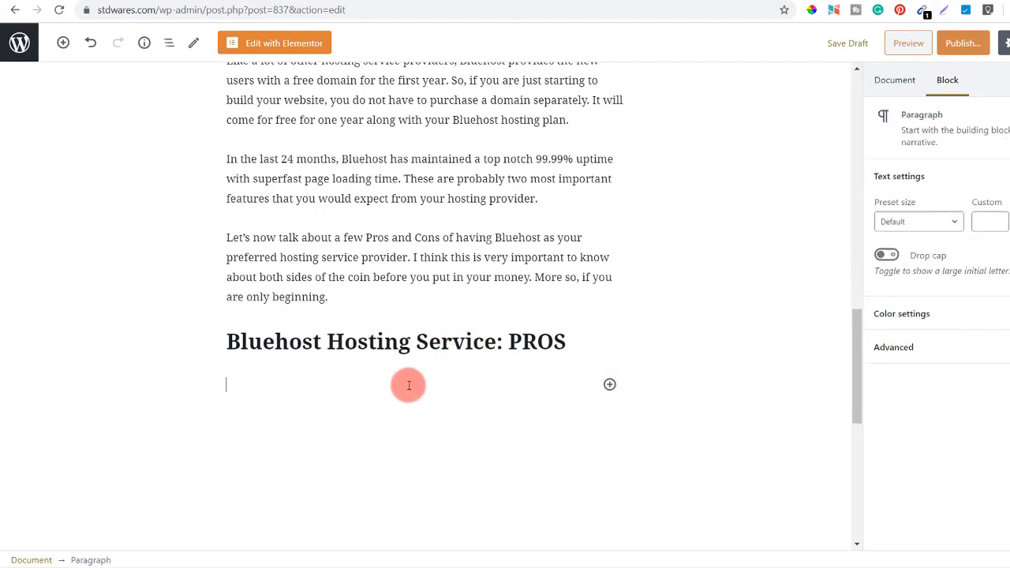
{"action": "key", "text": "alt+Tab"}
{"action": "left_click", "coordinate": [406, 369]}
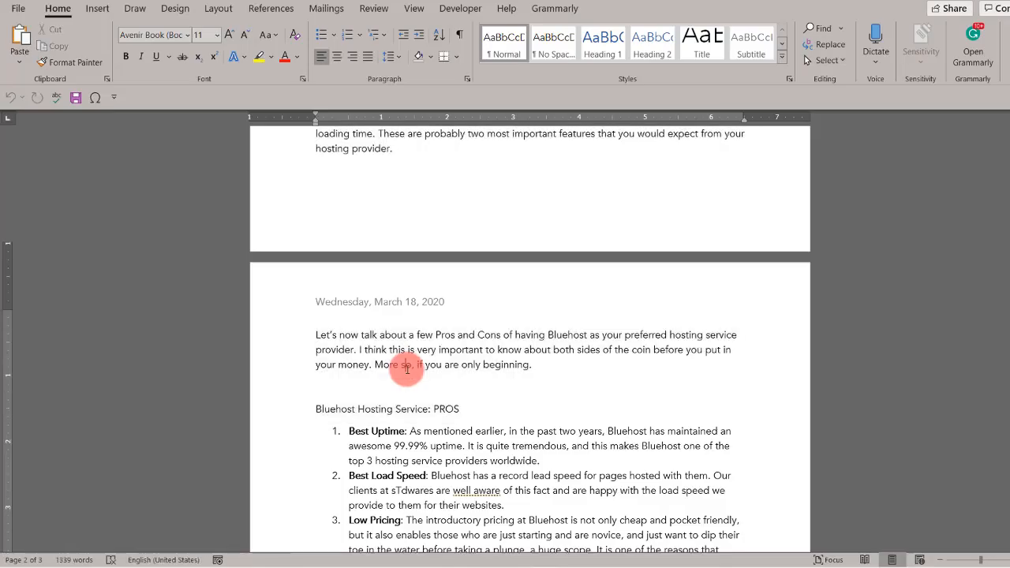
{"action": "scroll", "coordinate": [406, 368], "scroll_direction": "down", "scroll_amount": 3}
{"action": "left_click_drag", "start_coordinate": [349, 282], "coordinate": [482, 401]}
{"action": "key", "text": "ctrl+c"}
{"action": "scroll", "coordinate": [482, 401], "scroll_direction": "down", "scroll_amount": 3}
{"action": "scroll", "coordinate": [476, 395], "scroll_direction": "down", "scroll_amount": 5}
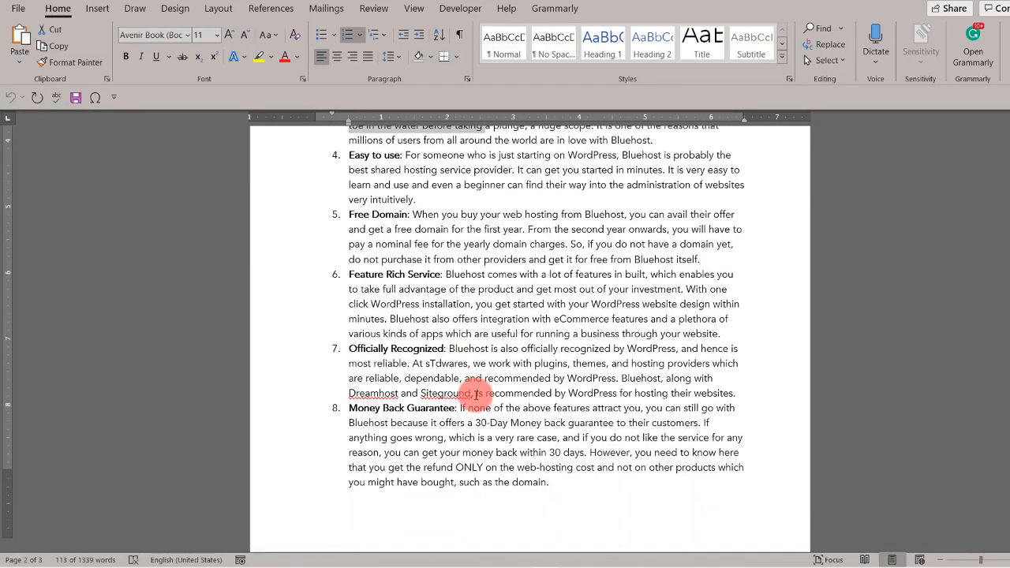
{"action": "scroll", "coordinate": [475, 395], "scroll_direction": "down", "scroll_amount": 1}
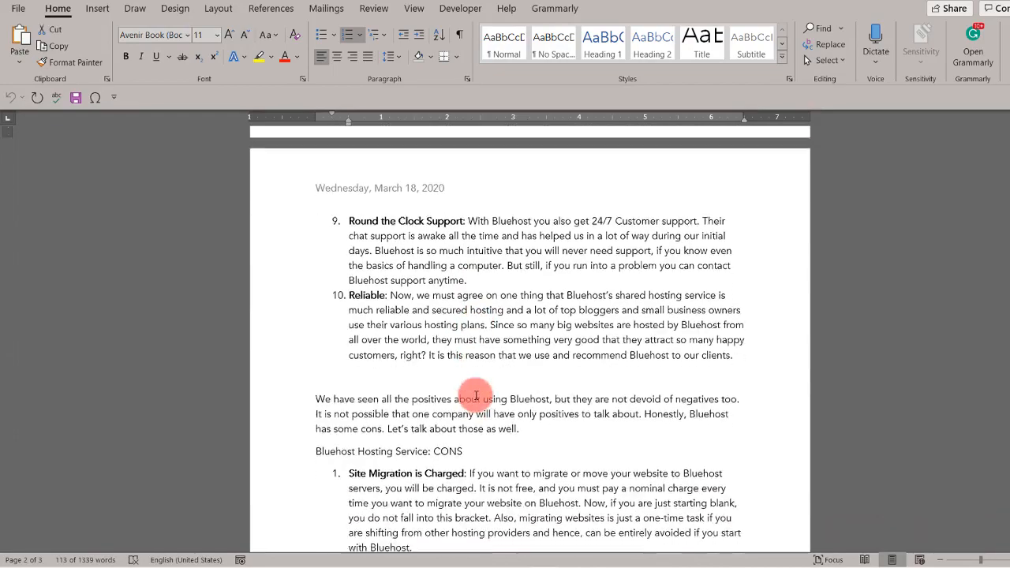
{"action": "left_click", "coordinate": [737, 351], "text": "shift"}
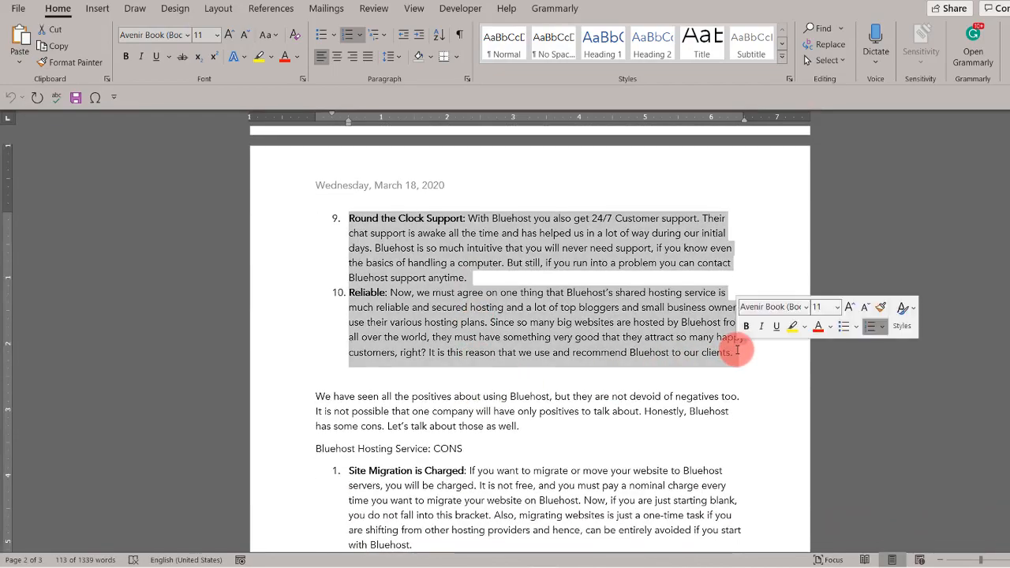
{"action": "key", "text": "alt+Tab"}
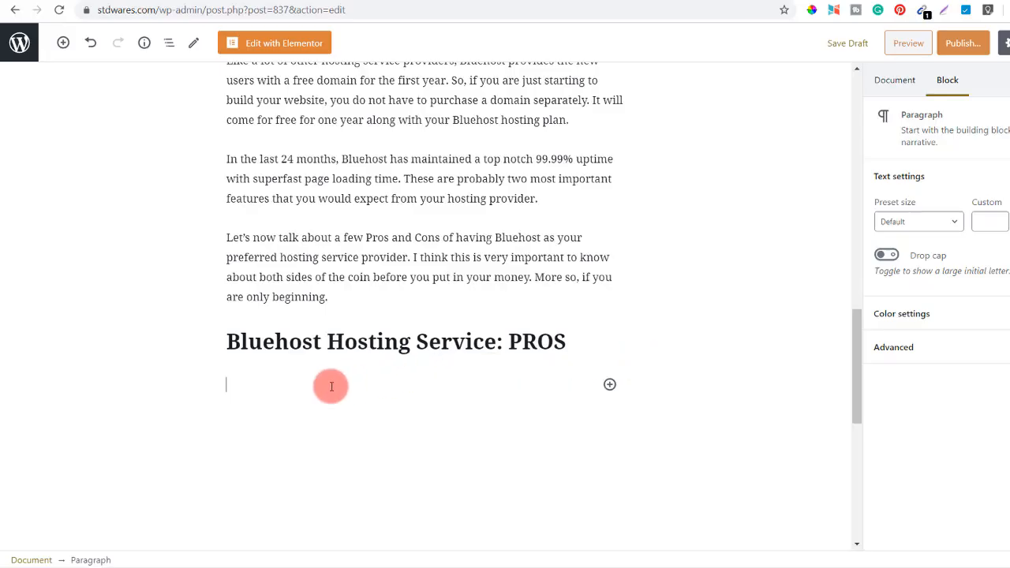
{"action": "key", "text": "ctrl+v"}
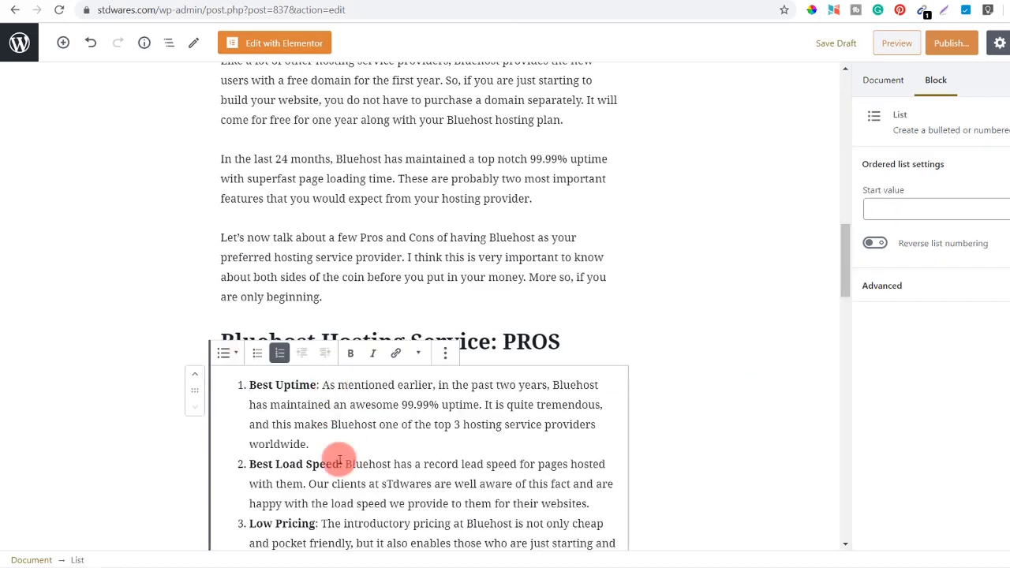
Accept the Grammarly corrections "a novice" in the Low Pricing item and "avail of their offer" in the Free Domain item
{"action": "scroll", "coordinate": [339, 462], "scroll_direction": "down", "scroll_amount": 3}
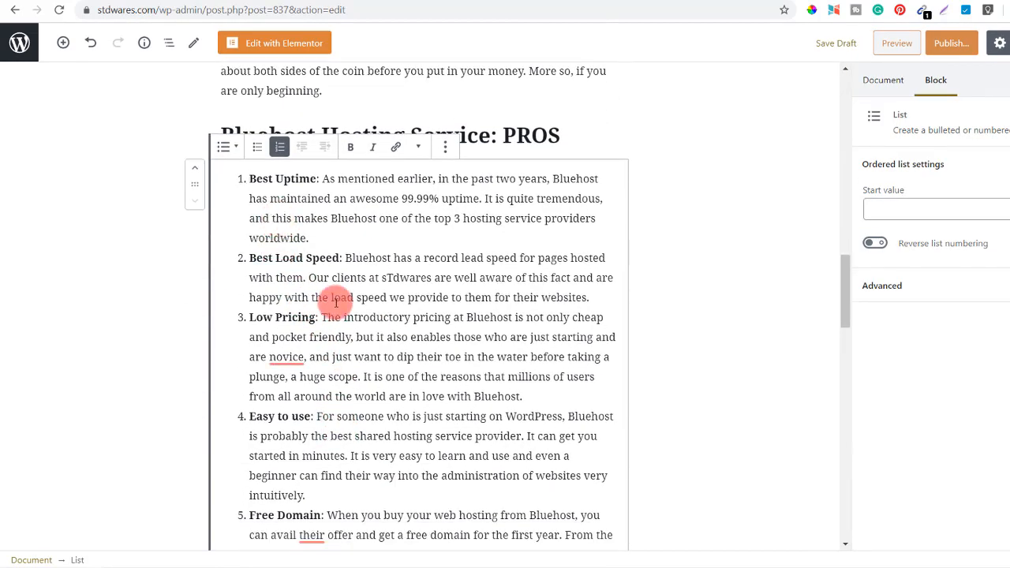
{"action": "scroll", "coordinate": [333, 261], "scroll_direction": "down", "scroll_amount": 1}
{"action": "scroll", "coordinate": [337, 302], "scroll_direction": "down", "scroll_amount": 1}
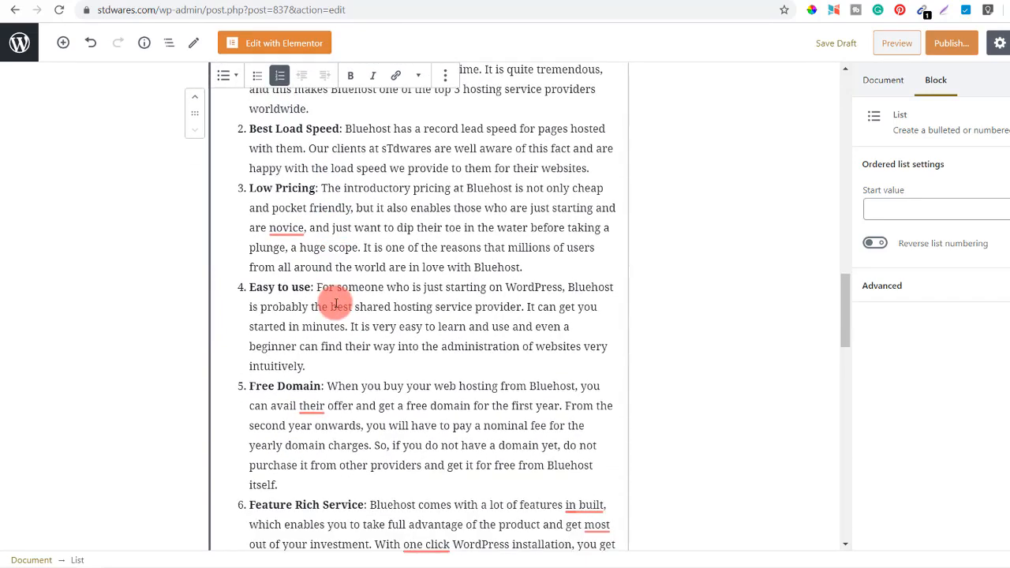
{"action": "scroll", "coordinate": [335, 304], "scroll_direction": "down", "scroll_amount": 2}
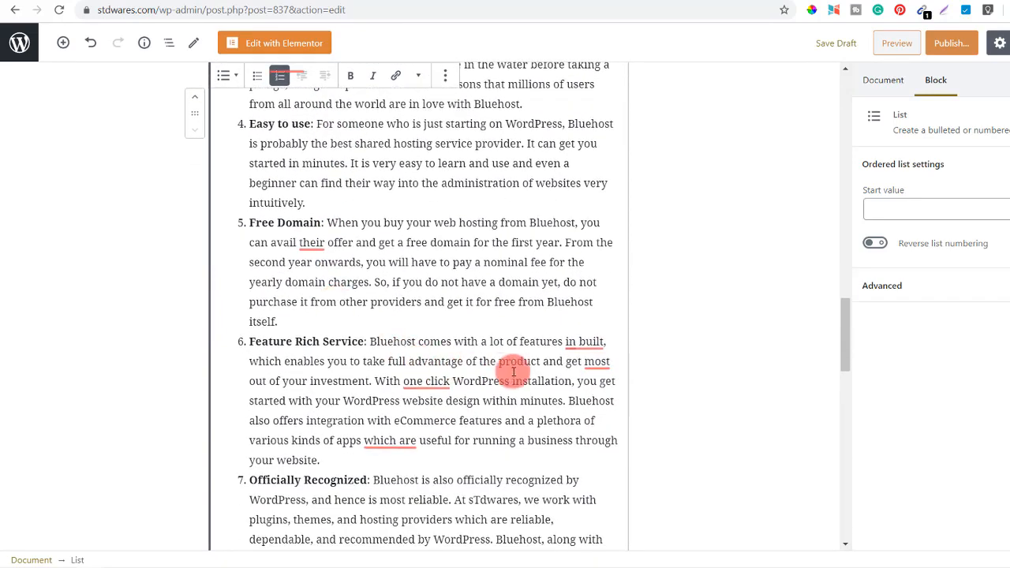
{"action": "mouse_move", "coordinate": [414, 382]}
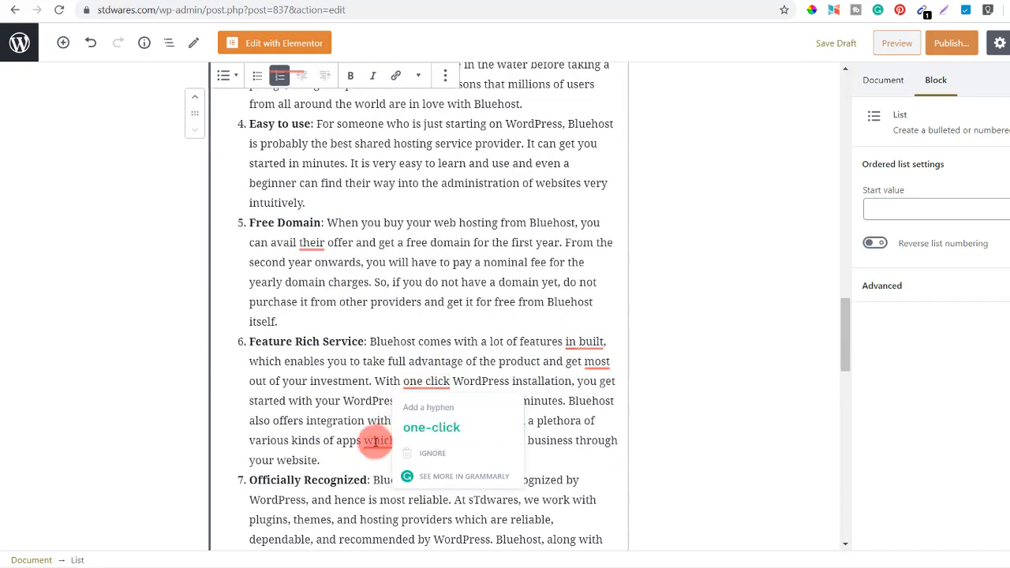
{"action": "scroll", "coordinate": [428, 338], "scroll_direction": "up", "scroll_amount": 4}
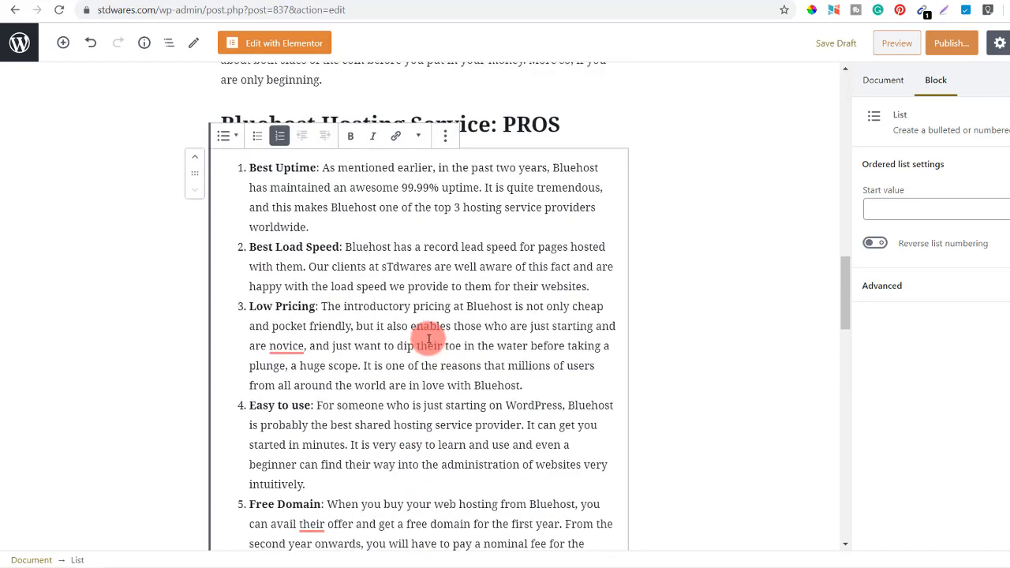
{"action": "scroll", "coordinate": [429, 337], "scroll_direction": "down", "scroll_amount": 1}
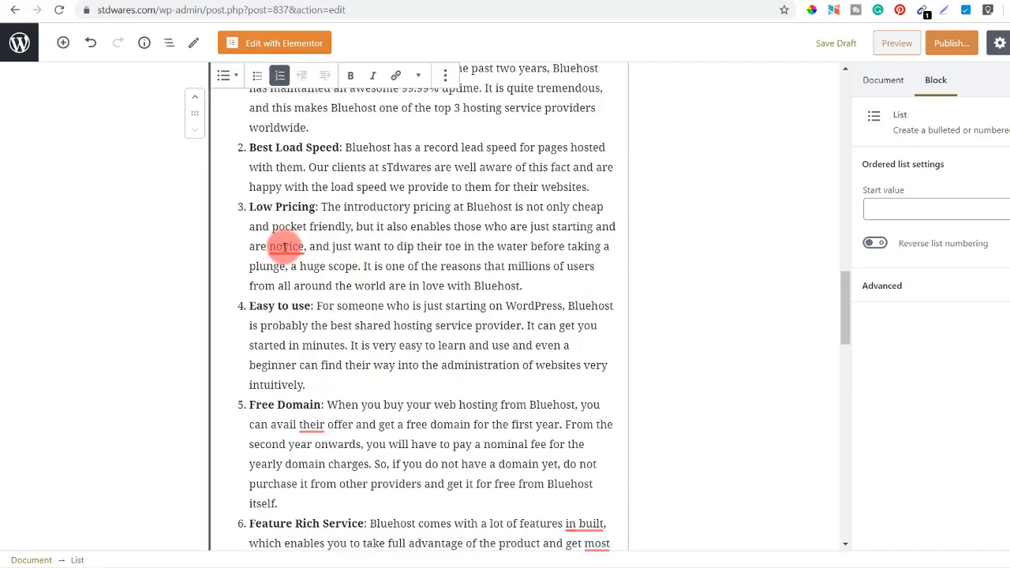
{"action": "mouse_move", "coordinate": [285, 247]}
{"action": "left_click", "coordinate": [290, 295]}
{"action": "scroll", "coordinate": [304, 309], "scroll_direction": "down", "scroll_amount": 2}
{"action": "mouse_move", "coordinate": [309, 311]}
{"action": "left_click", "coordinate": [319, 352]}
Accept the Grammarly corrections in the Feature Rich Service item: "inbuilt", "the most", "a one-click" and "that are"
{"action": "mouse_move", "coordinate": [582, 411]}
{"action": "left_click", "coordinate": [582, 450]}
{"action": "mouse_move", "coordinate": [598, 429]}
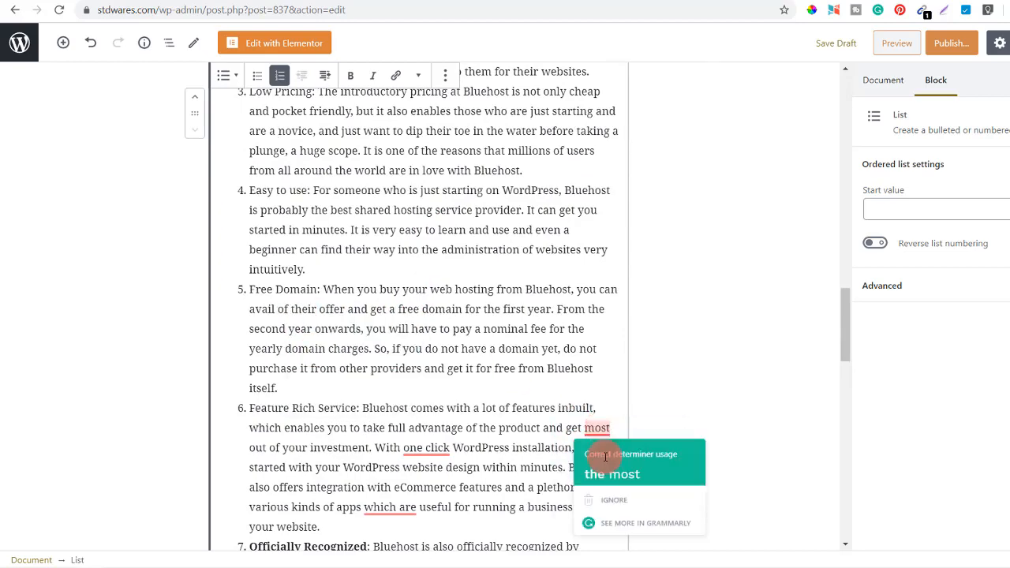
{"action": "left_click", "coordinate": [606, 467]}
{"action": "mouse_move", "coordinate": [440, 448]}
{"action": "left_click", "coordinate": [454, 491]}
{"action": "scroll", "coordinate": [453, 481], "scroll_direction": "down", "scroll_amount": 2}
{"action": "mouse_move", "coordinate": [448, 338]}
{"action": "left_click", "coordinate": [453, 375]}
{"action": "left_click", "coordinate": [461, 320]}
Accept the Grammarly corrections in items 8 and 9: "Money-Back", a comma after "Bluehost", "ways", and no comma after "support"
{"action": "scroll", "coordinate": [461, 322], "scroll_direction": "down", "scroll_amount": 2}
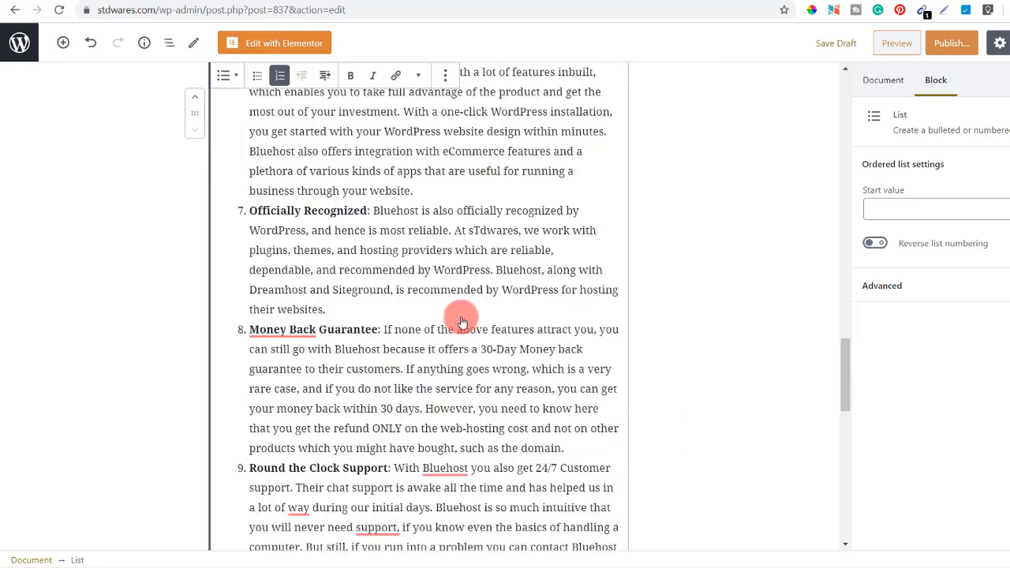
{"action": "mouse_move", "coordinate": [286, 332]}
{"action": "left_click", "coordinate": [295, 372]}
{"action": "scroll", "coordinate": [295, 377], "scroll_direction": "down", "scroll_amount": 2}
{"action": "mouse_move", "coordinate": [450, 320]}
{"action": "left_click", "coordinate": [454, 360]}
{"action": "mouse_move", "coordinate": [304, 358]}
{"action": "left_click", "coordinate": [314, 399]}
{"action": "left_click", "coordinate": [394, 417]}
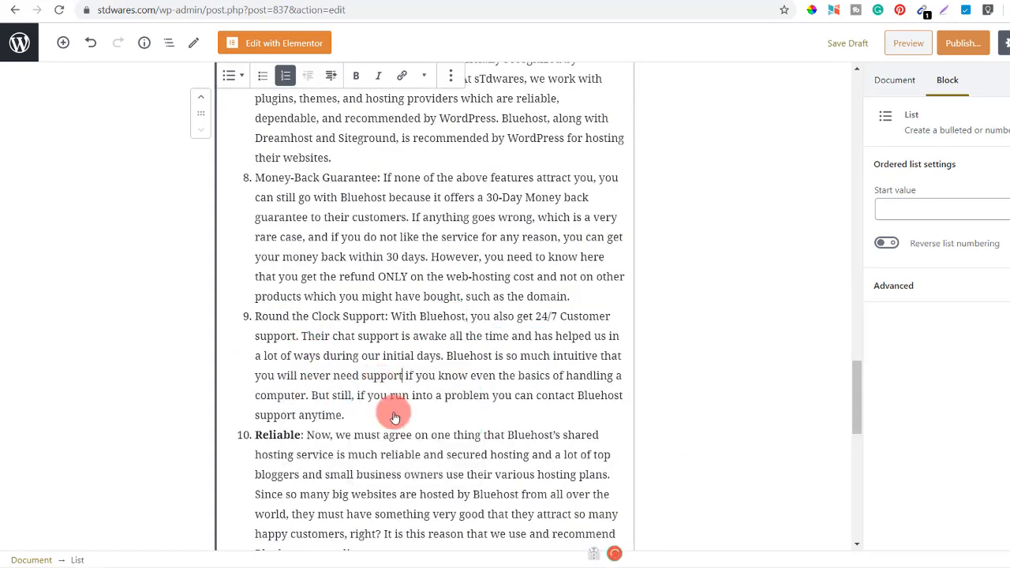
Bold the opening labels "Best Uptime", "Best Load Speed" and "Low Pricing" in the first three list items
{"action": "scroll", "coordinate": [395, 417], "scroll_direction": "down", "scroll_amount": 1}
{"action": "scroll", "coordinate": [395, 416], "scroll_direction": "up", "scroll_amount": 2}
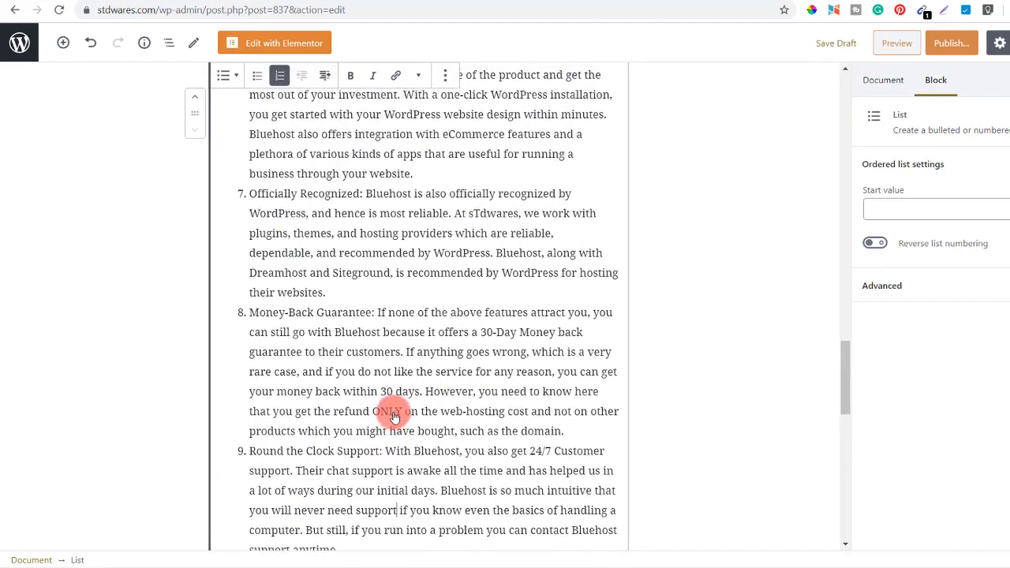
{"action": "scroll", "coordinate": [394, 416], "scroll_direction": "up", "scroll_amount": 2}
{"action": "scroll", "coordinate": [394, 417], "scroll_direction": "up", "scroll_amount": 2}
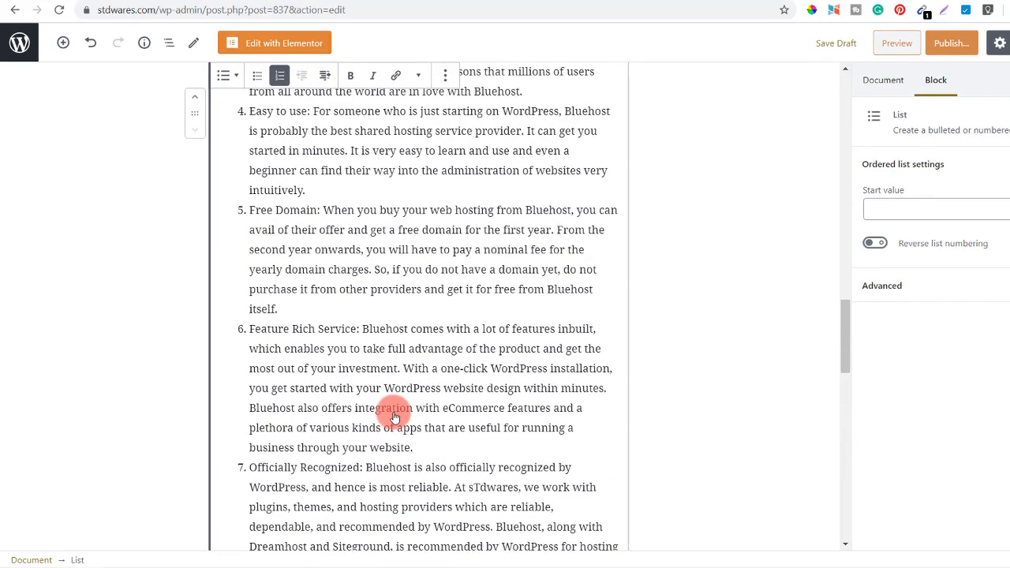
{"action": "scroll", "coordinate": [394, 416], "scroll_direction": "up", "scroll_amount": 2}
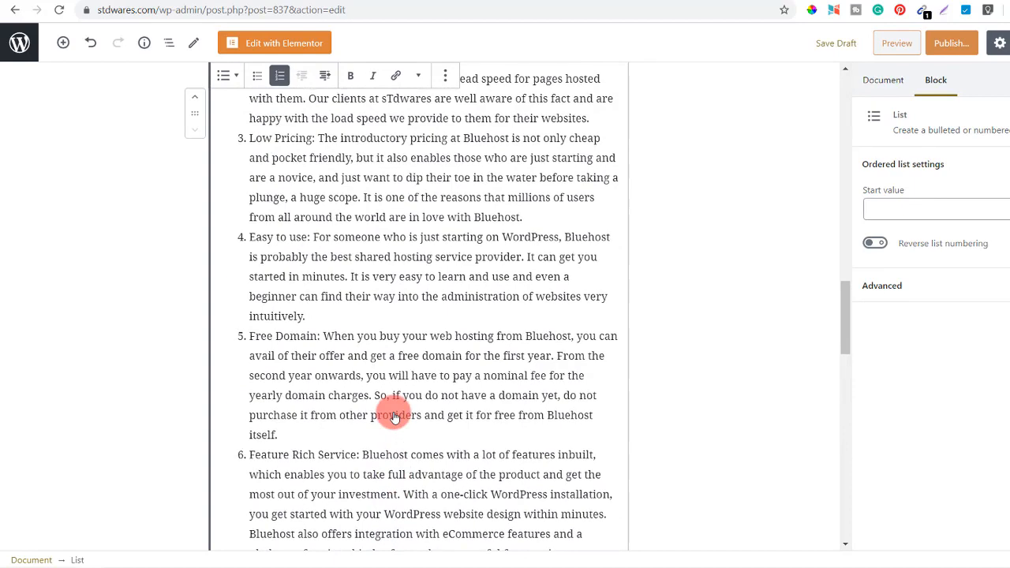
{"action": "scroll", "coordinate": [394, 416], "scroll_direction": "up", "scroll_amount": 1}
{"action": "scroll", "coordinate": [394, 413], "scroll_direction": "up", "scroll_amount": 2}
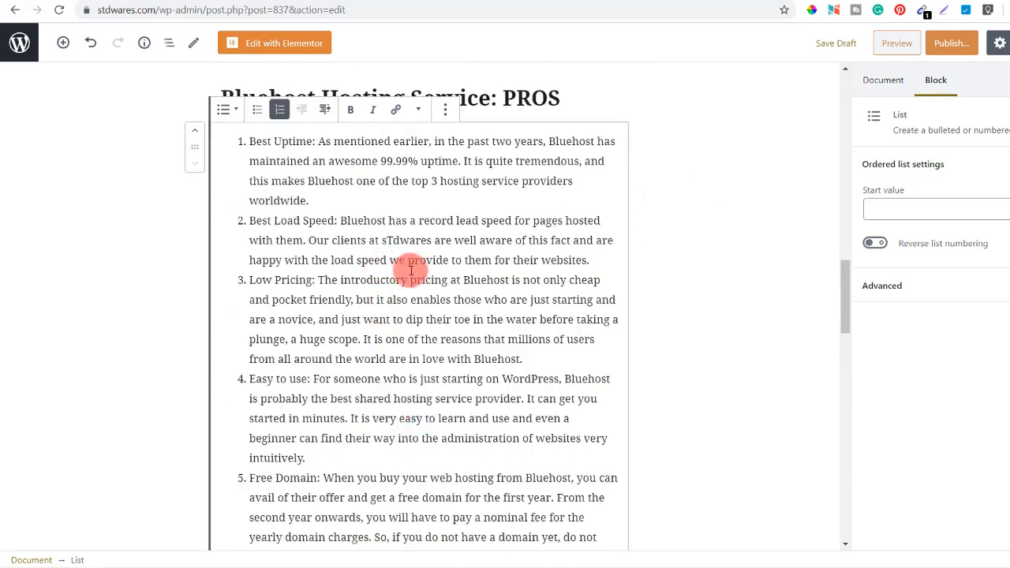
{"action": "scroll", "coordinate": [410, 271], "scroll_direction": "up", "scroll_amount": 1}
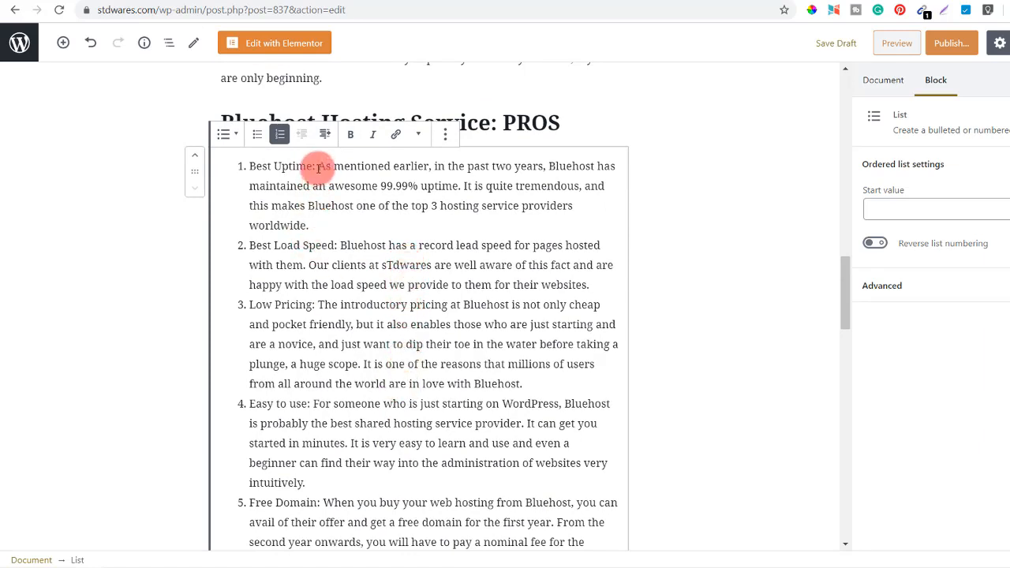
{"action": "double_click", "coordinate": [309, 166]}
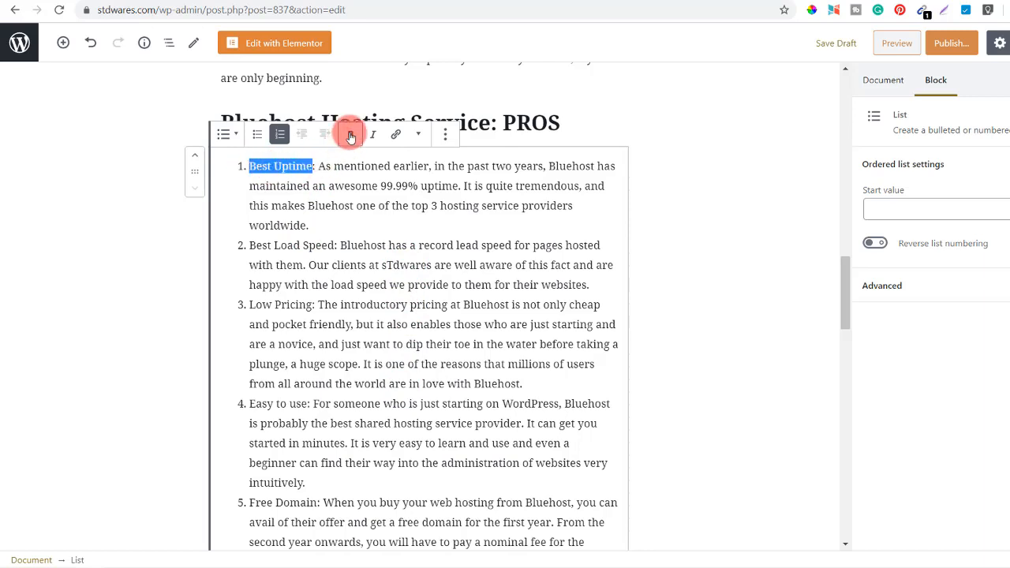
{"action": "left_click", "coordinate": [351, 135]}
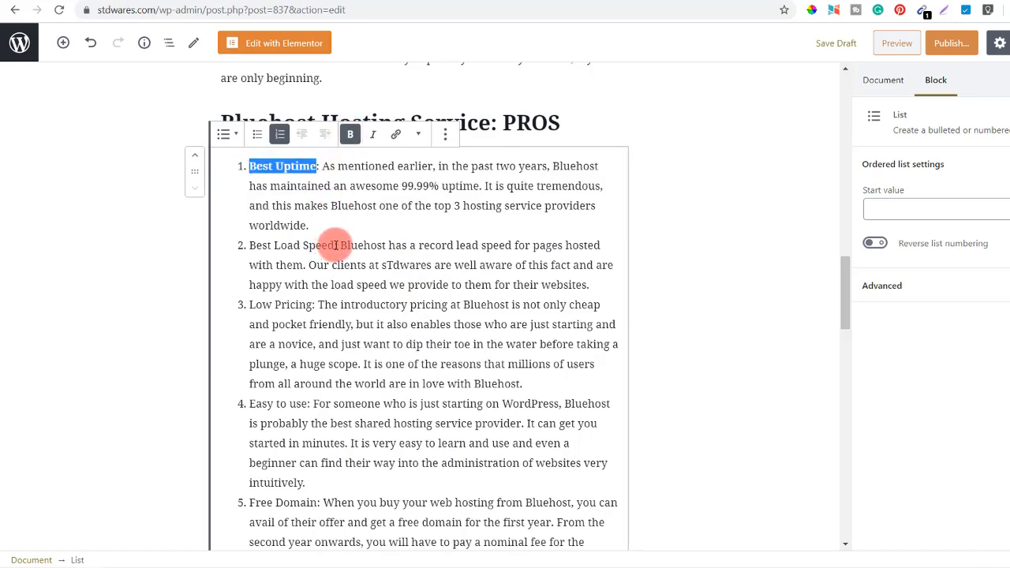
{"action": "left_click_drag", "start_coordinate": [336, 246], "coordinate": [249, 246]}
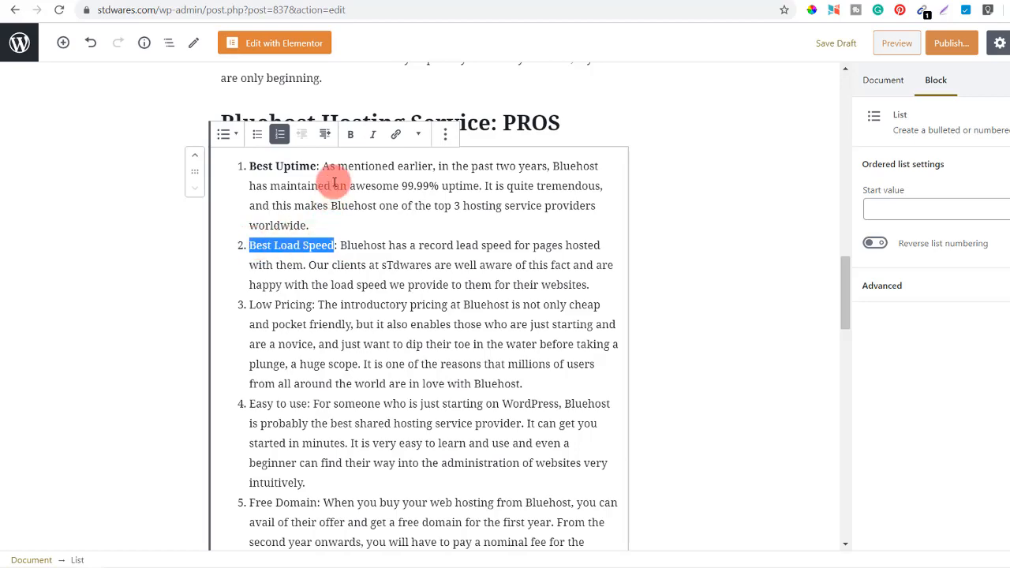
{"action": "left_click", "coordinate": [351, 135]}
{"action": "left_click_drag", "start_coordinate": [316, 304], "coordinate": [249, 305]}
Bold the opening labels "Easy to use" and "Free Domain" in list items 4 and 5
{"action": "scroll", "coordinate": [370, 323], "scroll_direction": "down", "scroll_amount": 1}
{"action": "left_click_drag", "start_coordinate": [311, 343], "coordinate": [251, 343]}
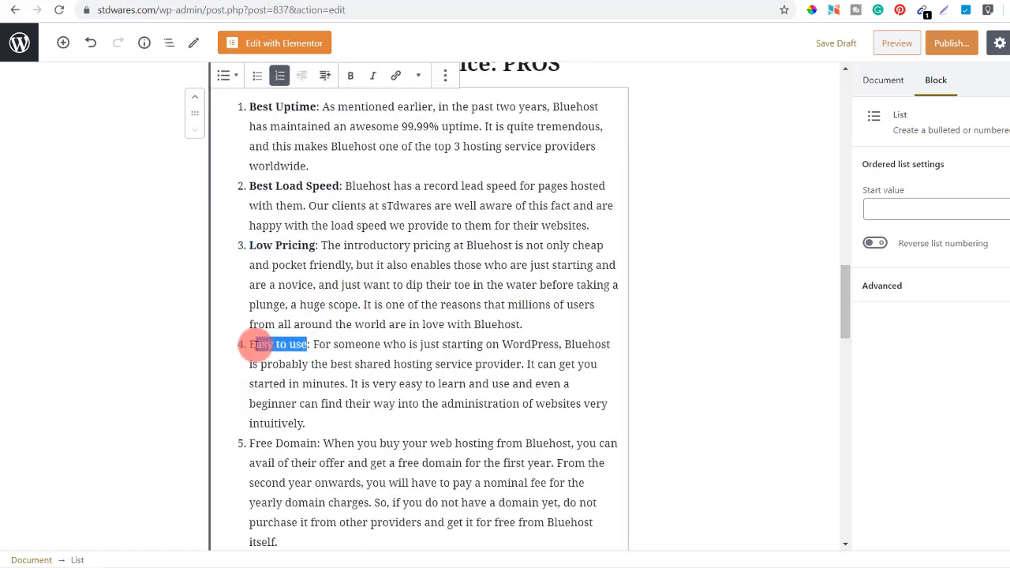
{"action": "left_click", "coordinate": [350, 75]}
{"action": "scroll", "coordinate": [378, 289], "scroll_direction": "down", "scroll_amount": 2}
{"action": "left_click_drag", "start_coordinate": [318, 312], "coordinate": [249, 312]}
{"action": "left_click", "coordinate": [350, 75]}
Bold the opening labels "Feature Rich Service" and "Officially Recognized" in list items 6 and 7
{"action": "scroll", "coordinate": [363, 287], "scroll_direction": "down", "scroll_amount": 2}
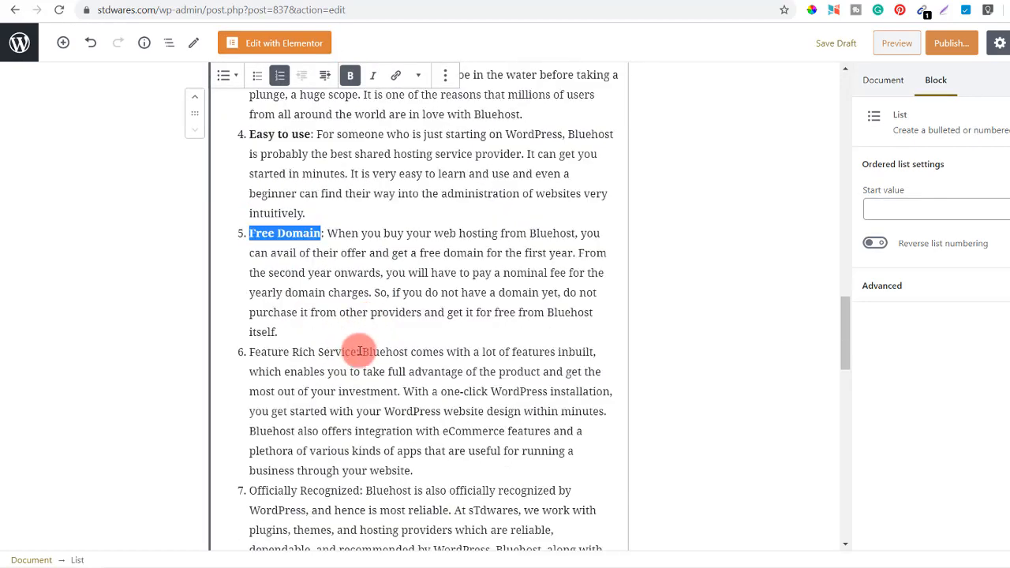
{"action": "left_click_drag", "start_coordinate": [360, 287], "coordinate": [247, 286]}
{"action": "left_click", "coordinate": [351, 74]}
{"action": "scroll", "coordinate": [383, 263], "scroll_direction": "down", "scroll_amount": 1}
{"action": "left_click_drag", "start_coordinate": [359, 325], "coordinate": [249, 326]}
{"action": "left_click", "coordinate": [350, 75]}
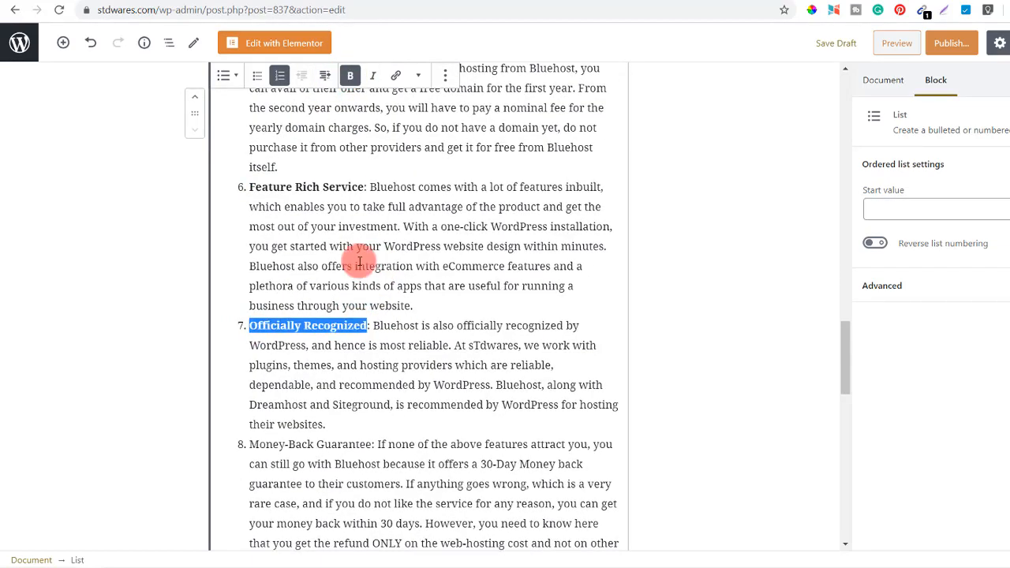
Bold the opening labels "Money-Back Guarantee" and "Round the Clock Support" in items 8 and 9, and check the list's formatting
{"action": "scroll", "coordinate": [356, 260], "scroll_direction": "down", "scroll_amount": 3}
{"action": "left_click_drag", "start_coordinate": [374, 197], "coordinate": [250, 196]}
{"action": "left_click", "coordinate": [350, 75]}
{"action": "left_click_drag", "start_coordinate": [380, 336], "coordinate": [258, 336]}
{"action": "left_click", "coordinate": [351, 75]}
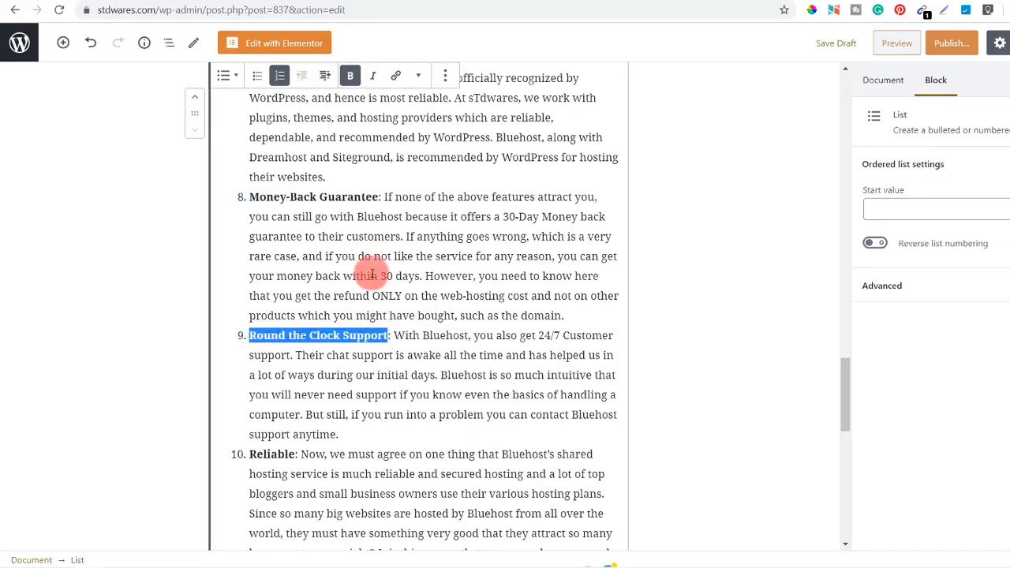
{"action": "scroll", "coordinate": [371, 286], "scroll_direction": "down", "scroll_amount": 3}
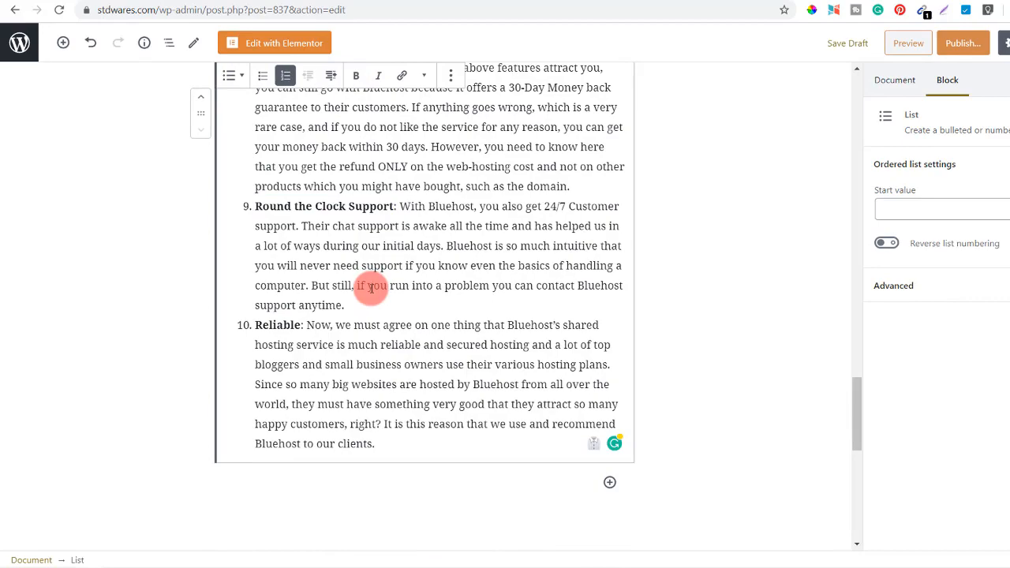
{"action": "scroll", "coordinate": [371, 287], "scroll_direction": "up", "scroll_amount": 10}
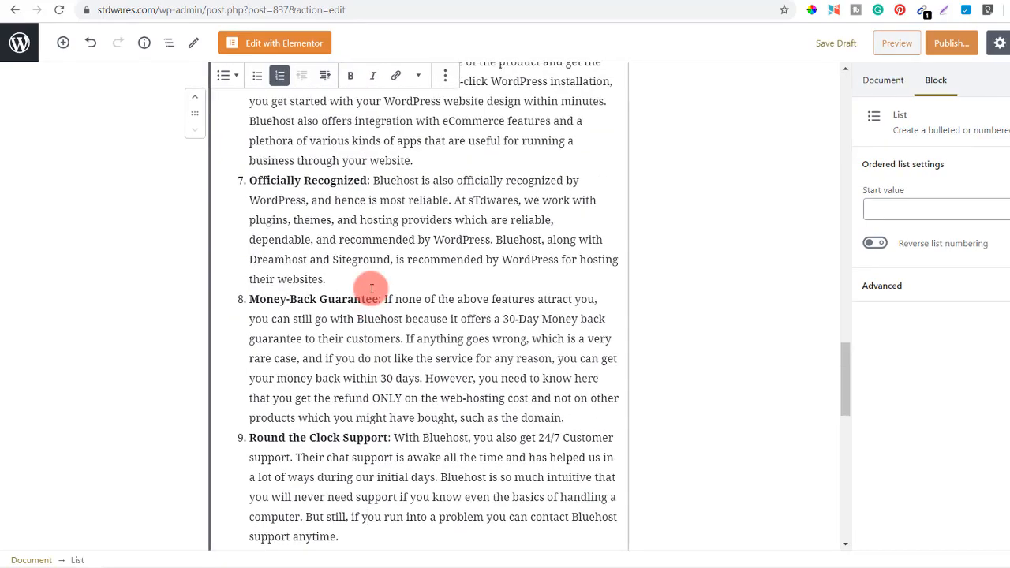
{"action": "scroll", "coordinate": [372, 289], "scroll_direction": "down", "scroll_amount": 8}
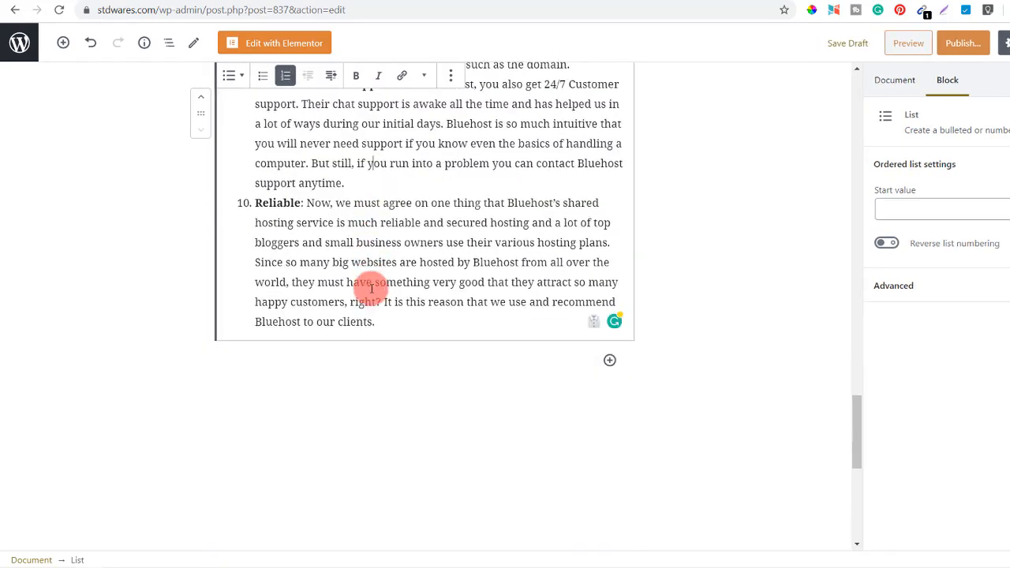
Copy the remaining article text from Word, from "We have seen all the positives" to "Take Care.", and paste it below the WordPress post's pros list
{"action": "key", "text": "alt+Tab"}
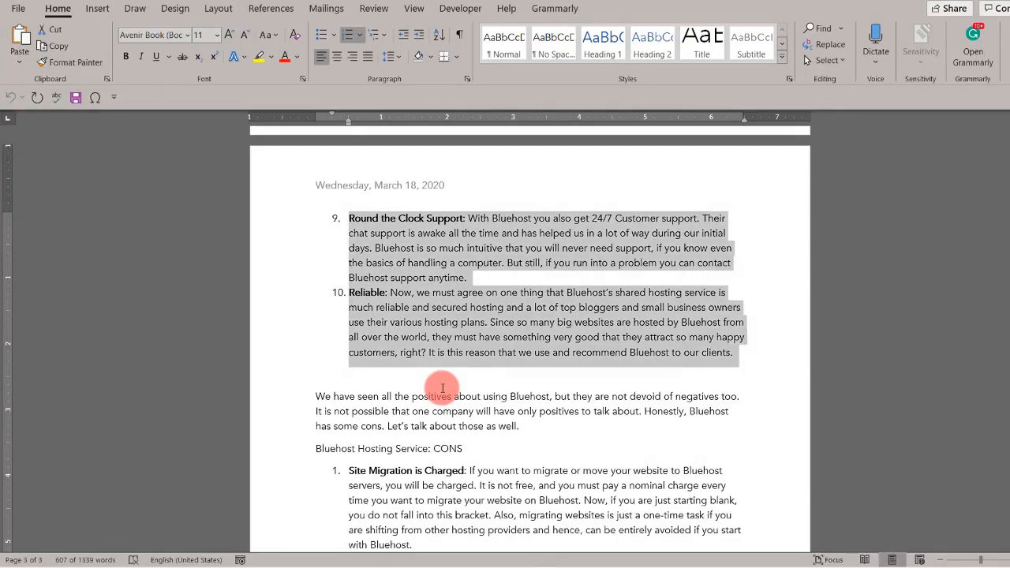
{"action": "scroll", "coordinate": [442, 387], "scroll_direction": "down", "scroll_amount": 4}
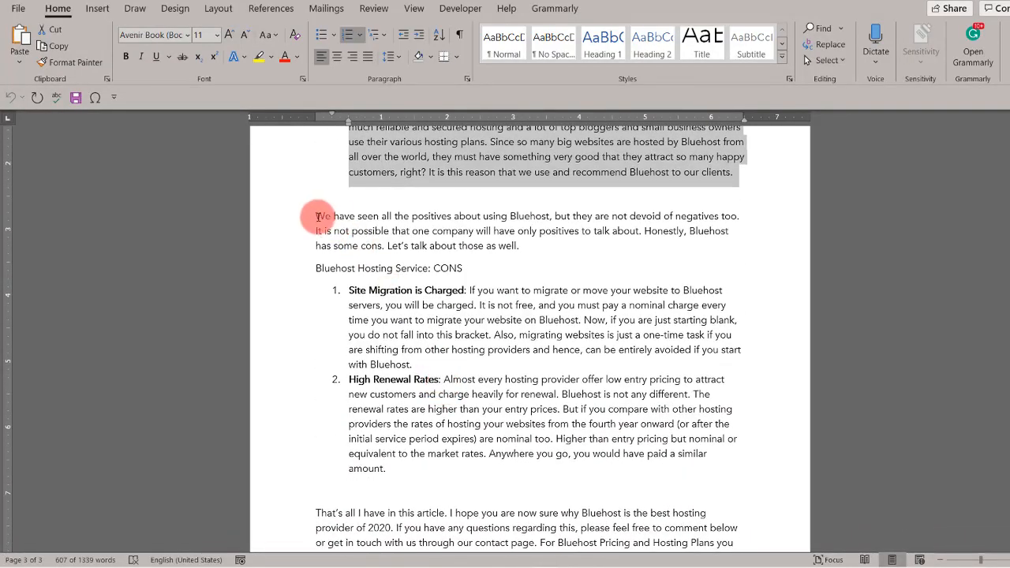
{"action": "left_click_drag", "start_coordinate": [315, 215], "coordinate": [533, 306]}
{"action": "scroll", "coordinate": [534, 308], "scroll_direction": "down", "scroll_amount": 3}
{"action": "scroll", "coordinate": [533, 309], "scroll_direction": "down", "scroll_amount": 1}
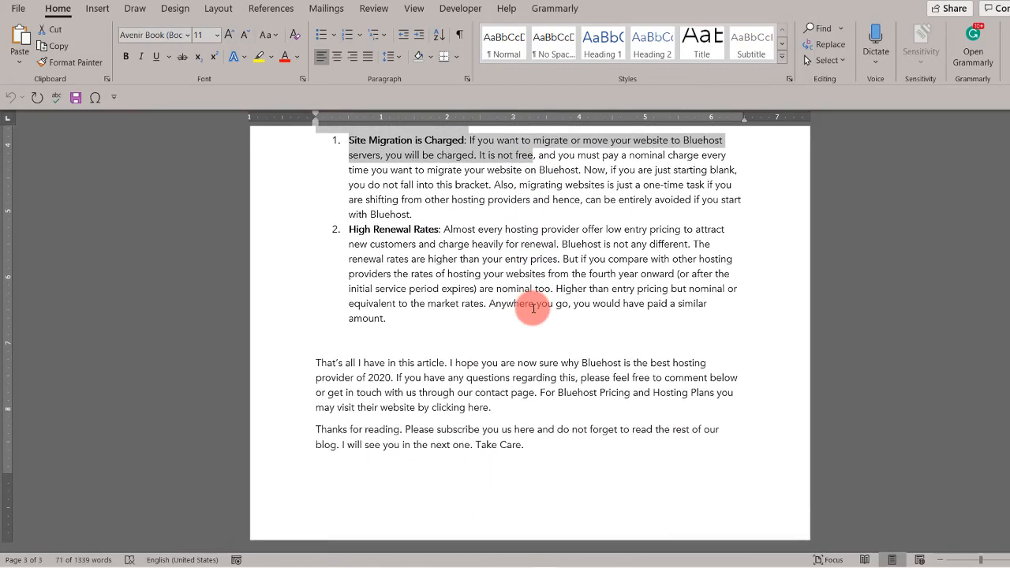
{"action": "left_click", "coordinate": [530, 444], "text": "shift"}
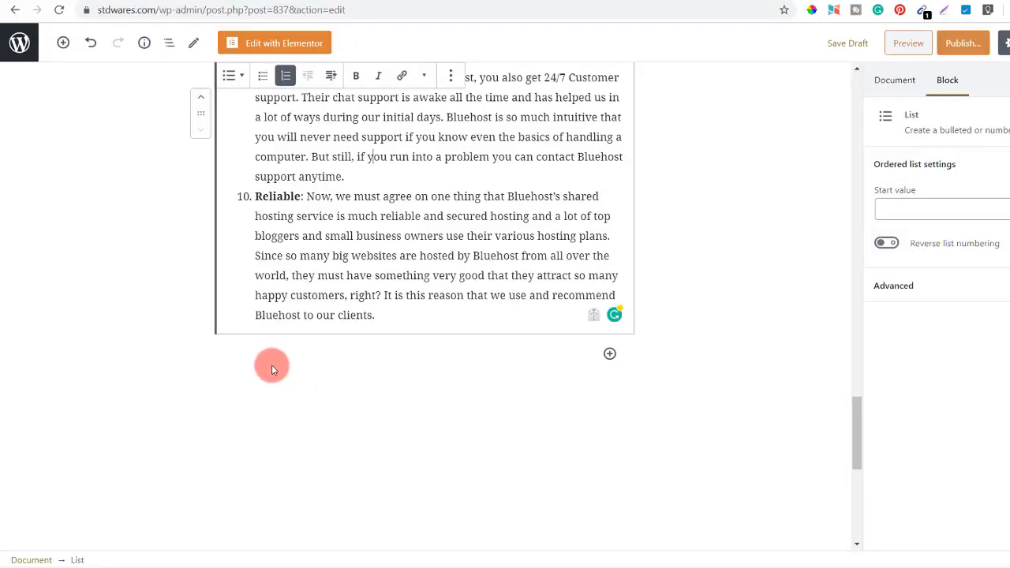
{"action": "left_click", "coordinate": [272, 355]}
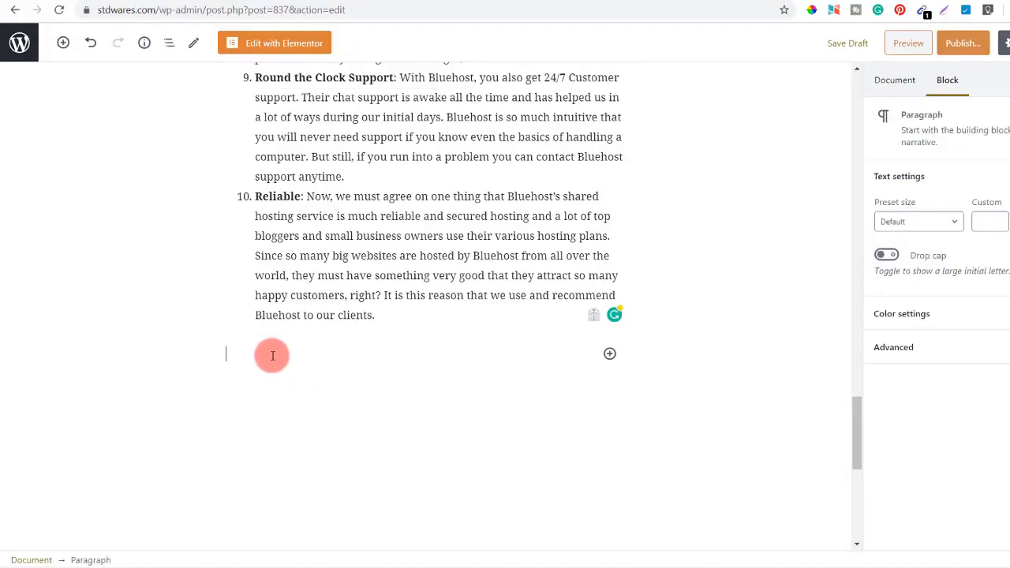
{"action": "key", "text": "ctrl+v"}
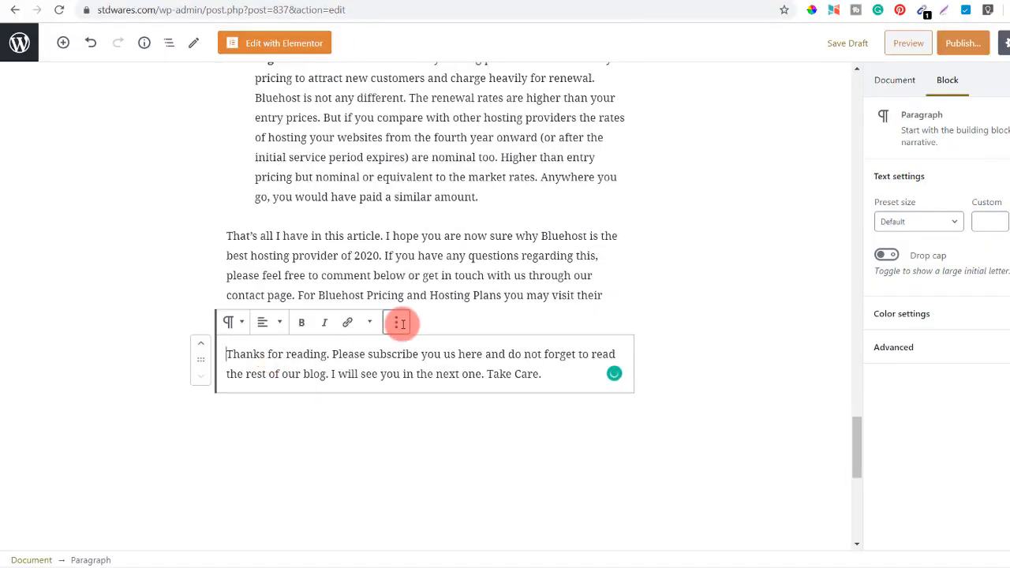
Review the pasted cons section and the formatting of the pros list above it
{"action": "scroll", "coordinate": [489, 290], "scroll_direction": "up", "scroll_amount": 5}
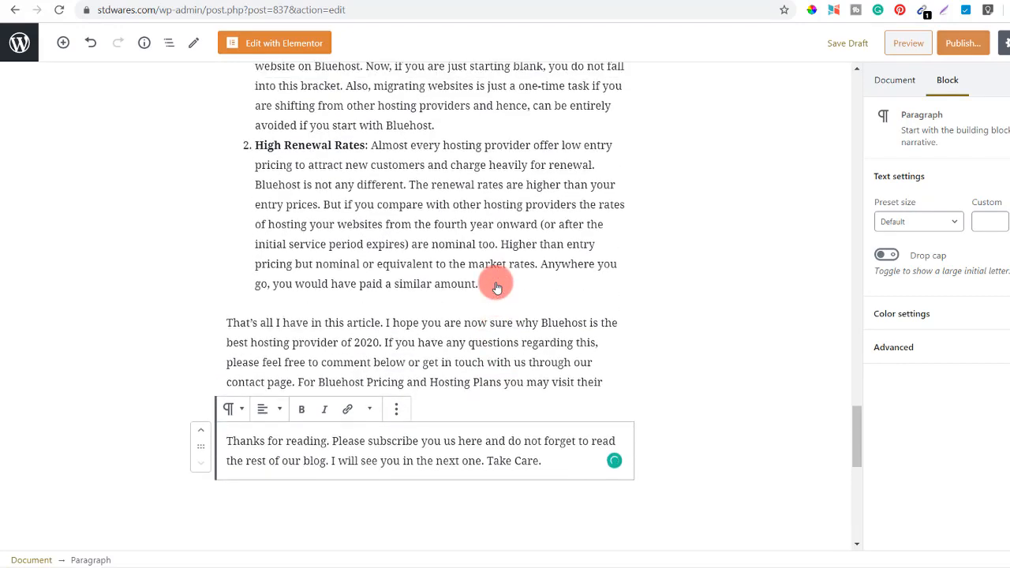
{"action": "scroll", "coordinate": [496, 287], "scroll_direction": "up", "scroll_amount": 4}
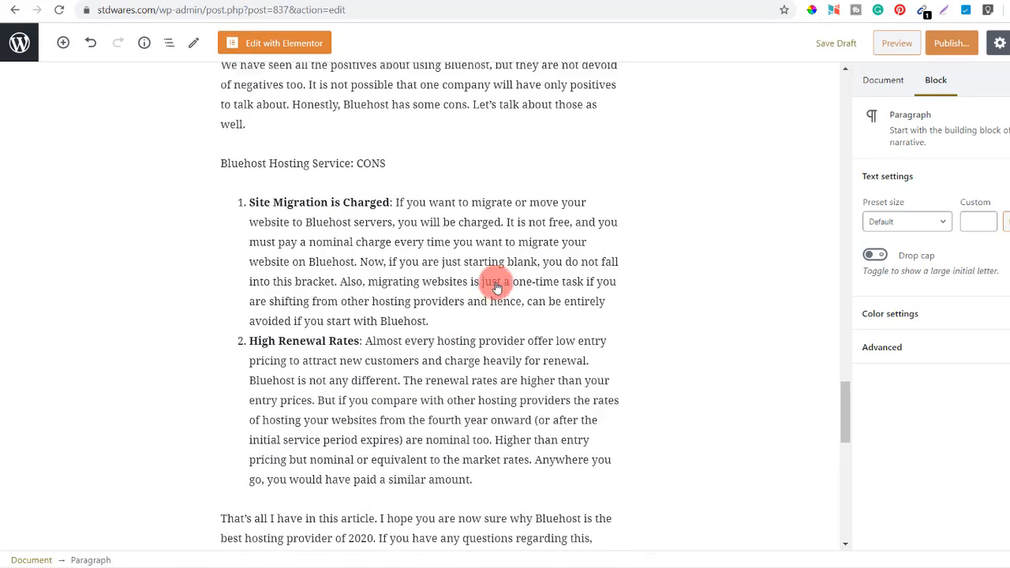
{"action": "scroll", "coordinate": [496, 287], "scroll_direction": "up", "scroll_amount": 2}
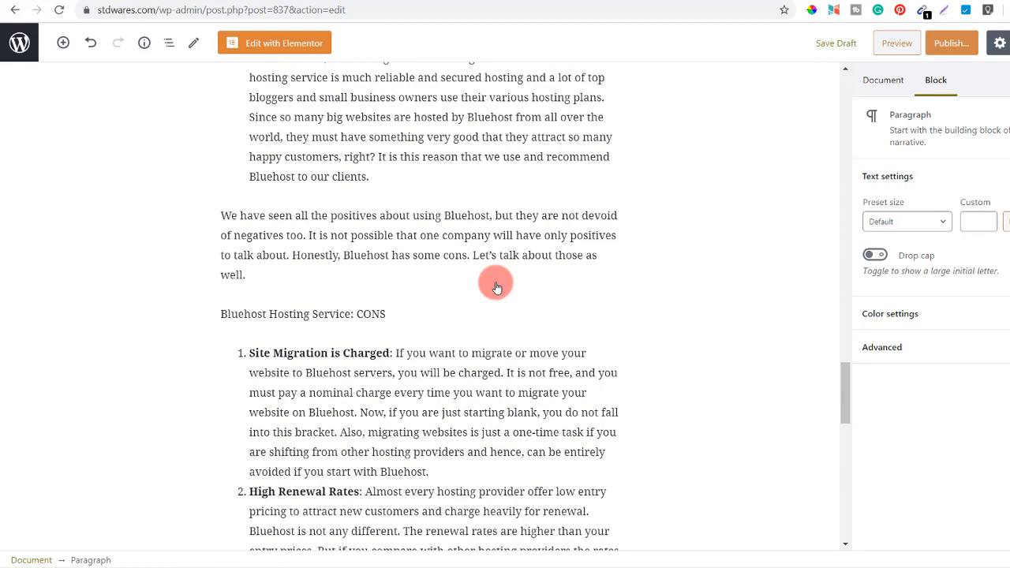
{"action": "scroll", "coordinate": [496, 287], "scroll_direction": "up", "scroll_amount": 6}
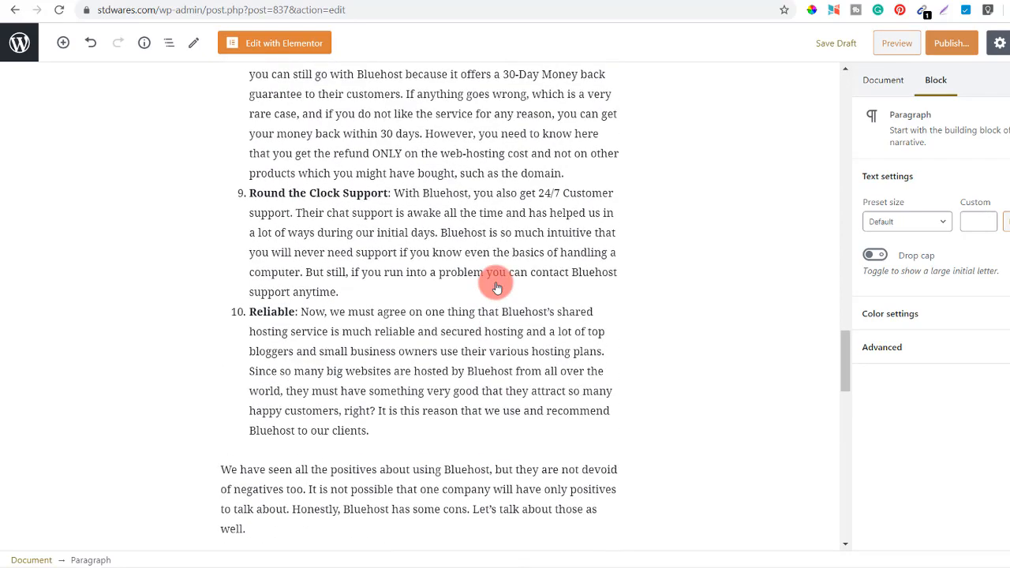
{"action": "scroll", "coordinate": [496, 287], "scroll_direction": "up", "scroll_amount": 5}
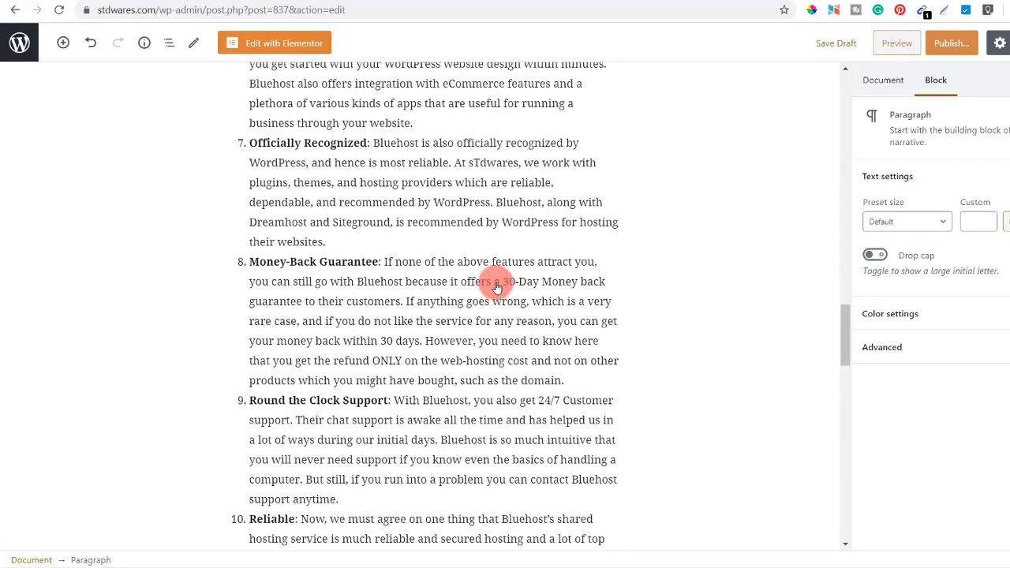
{"action": "scroll", "coordinate": [496, 287], "scroll_direction": "up", "scroll_amount": 2}
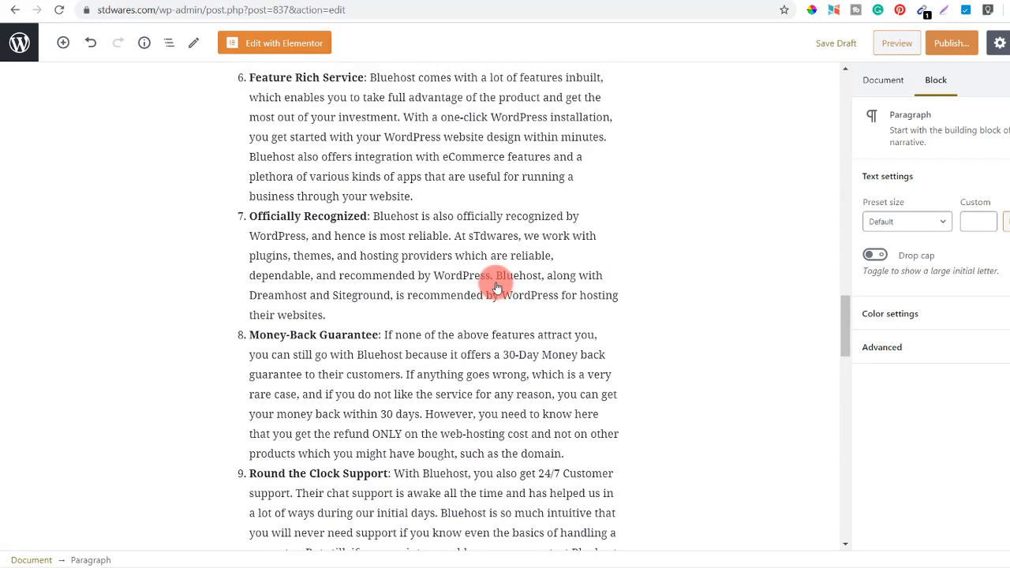
{"action": "scroll", "coordinate": [496, 287], "scroll_direction": "up", "scroll_amount": 3}
{"action": "scroll", "coordinate": [496, 287], "scroll_direction": "down", "scroll_amount": 12}
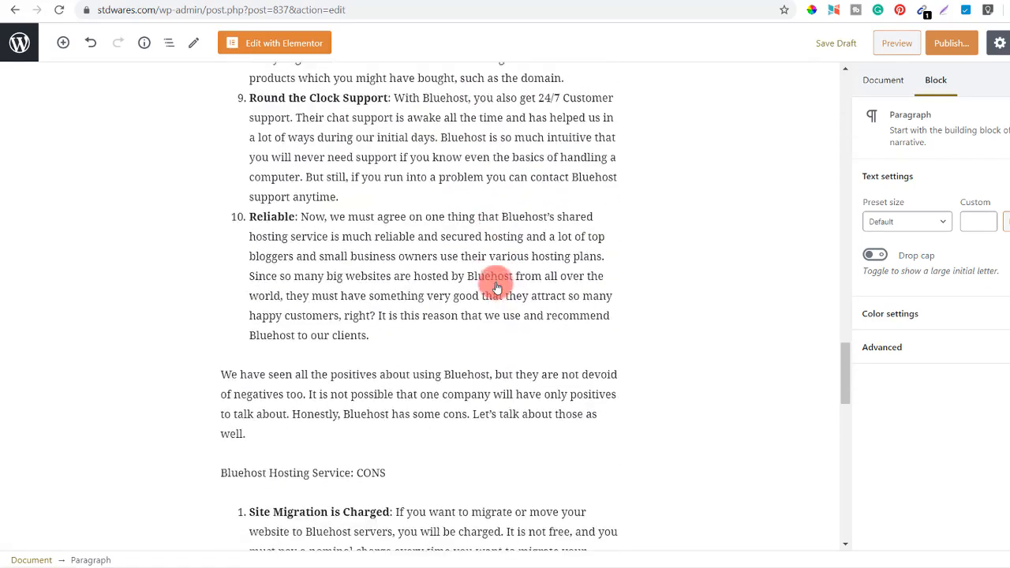
Transform the "Bluehost Hosting Service: CONS" paragraph into an H2 heading
{"action": "scroll", "coordinate": [498, 280], "scroll_direction": "down", "scroll_amount": 2}
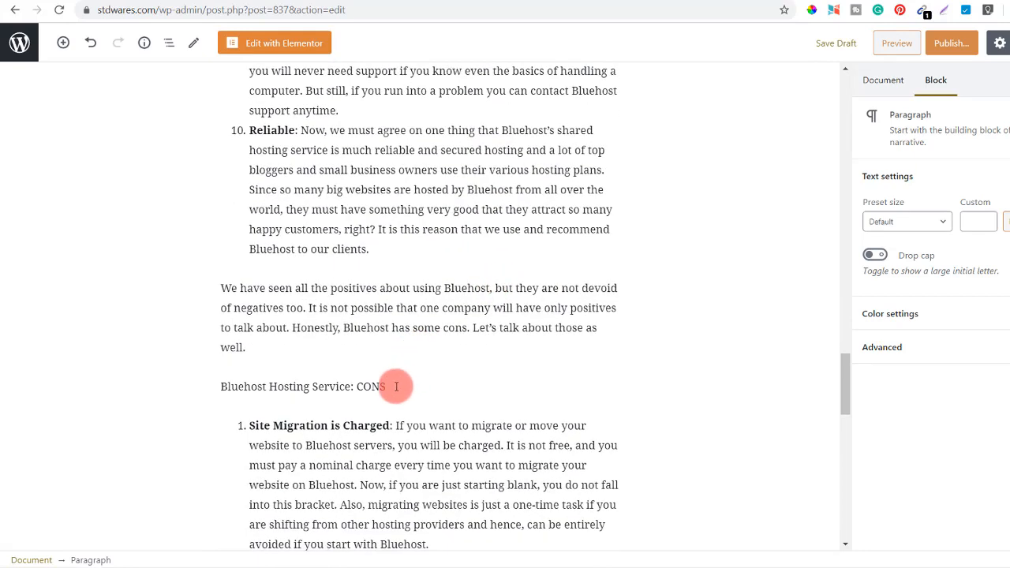
{"action": "left_click_drag", "start_coordinate": [396, 386], "coordinate": [235, 374]}
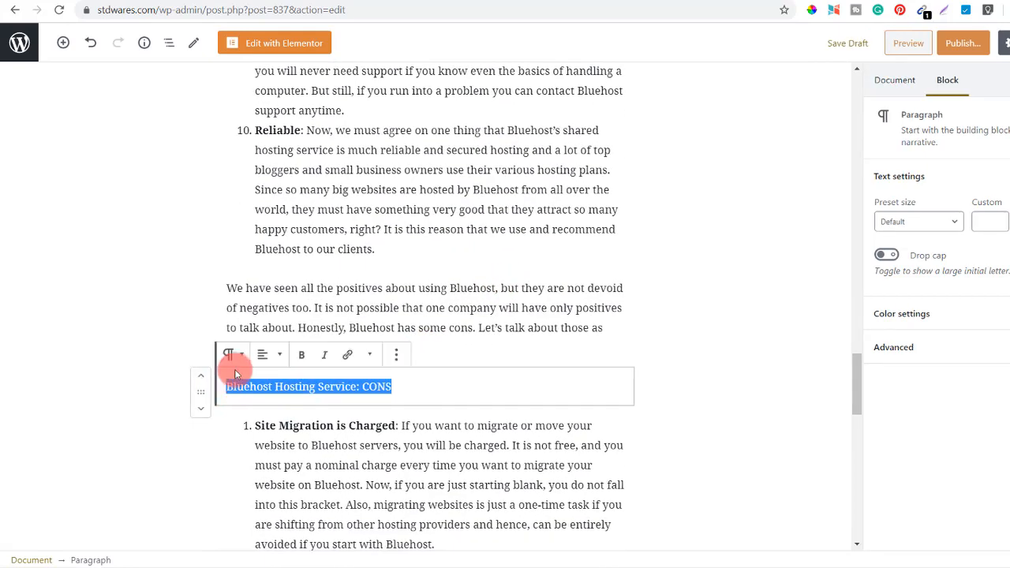
{"action": "left_click", "coordinate": [231, 355]}
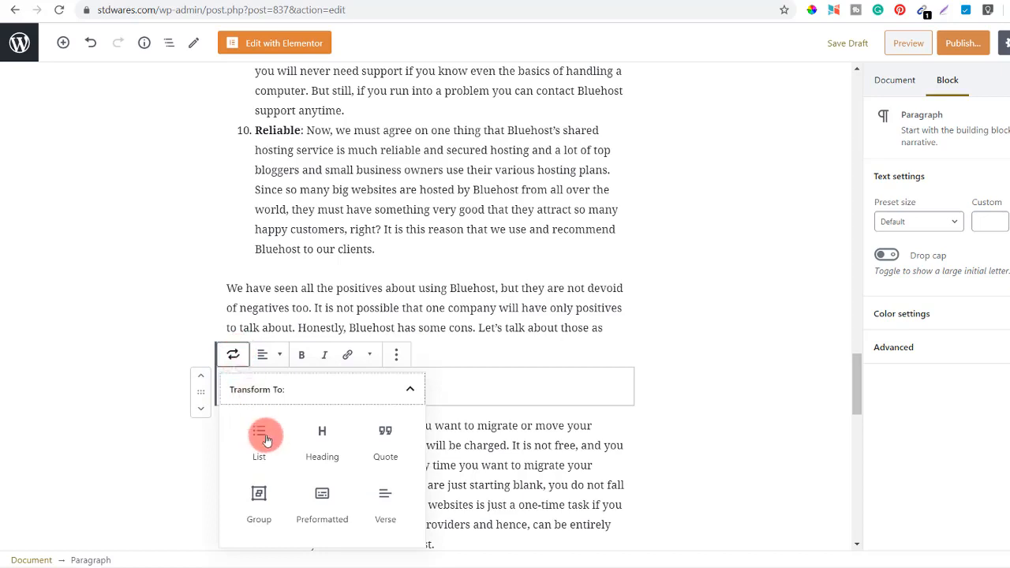
{"action": "left_click", "coordinate": [322, 438]}
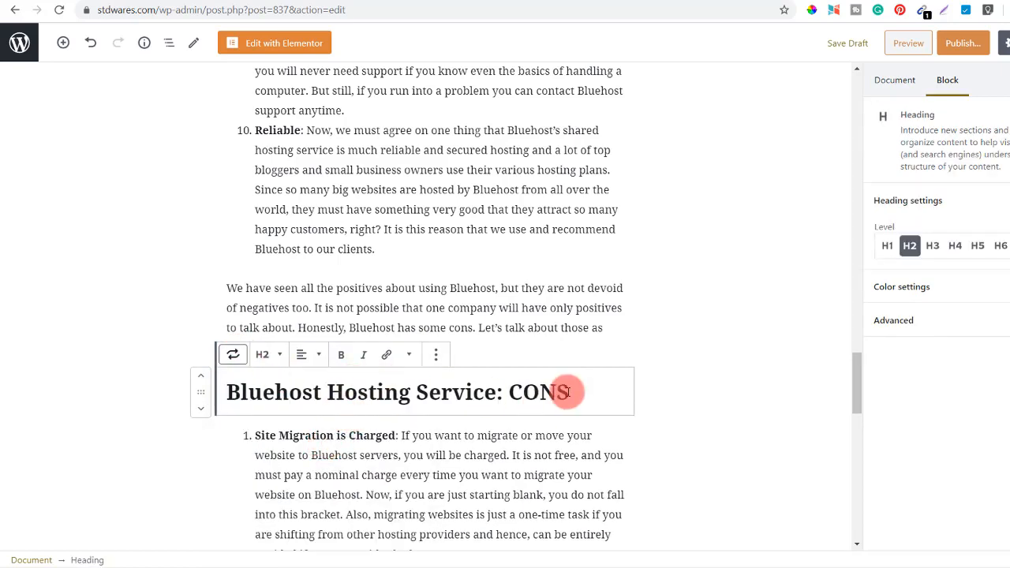
{"action": "scroll", "coordinate": [568, 392], "scroll_direction": "down", "scroll_amount": 5}
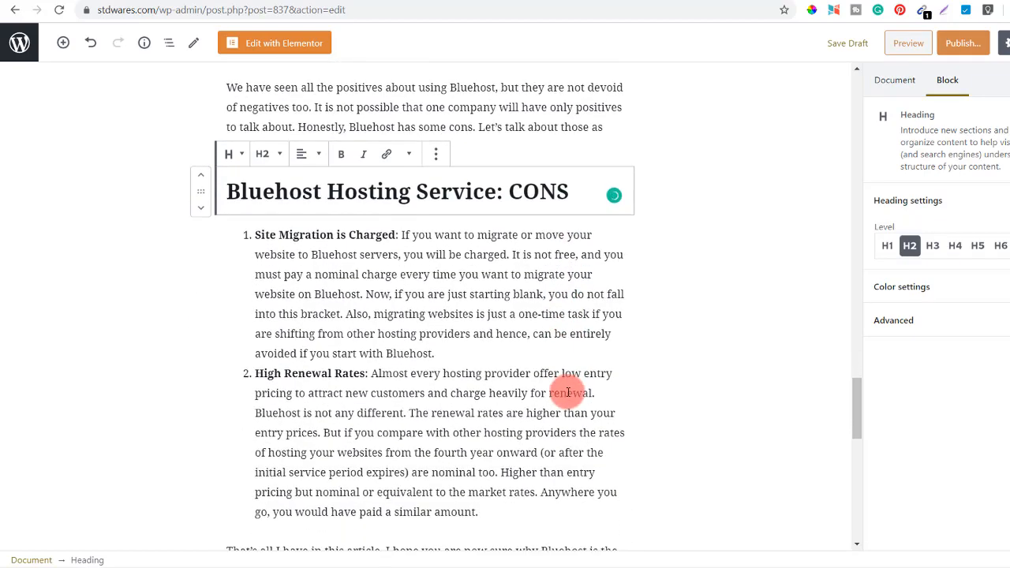
Check the cons list's text and accept the suggested comma after "Hosting Plans" in the "That's all I have in this article" paragraph
{"action": "left_click", "coordinate": [531, 373]}
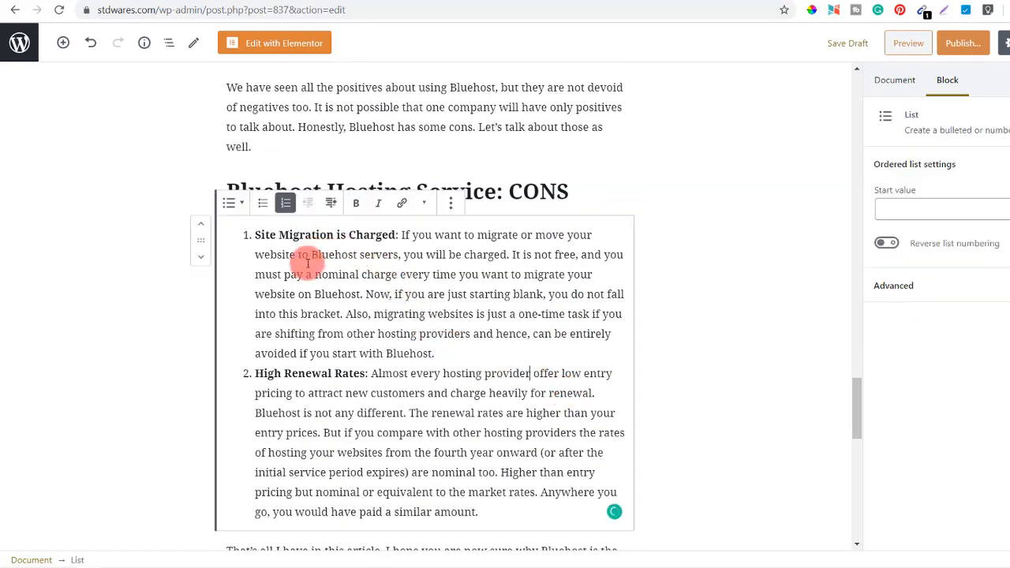
{"action": "scroll", "coordinate": [456, 378], "scroll_direction": "down", "scroll_amount": 1}
{"action": "scroll", "coordinate": [456, 379], "scroll_direction": "down", "scroll_amount": 3}
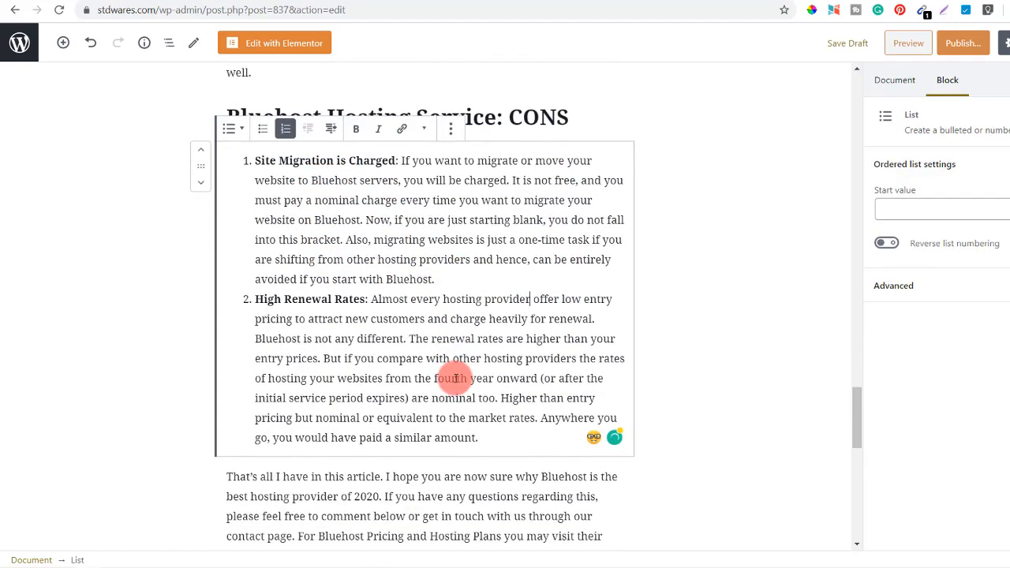
{"action": "left_click", "coordinate": [393, 388]}
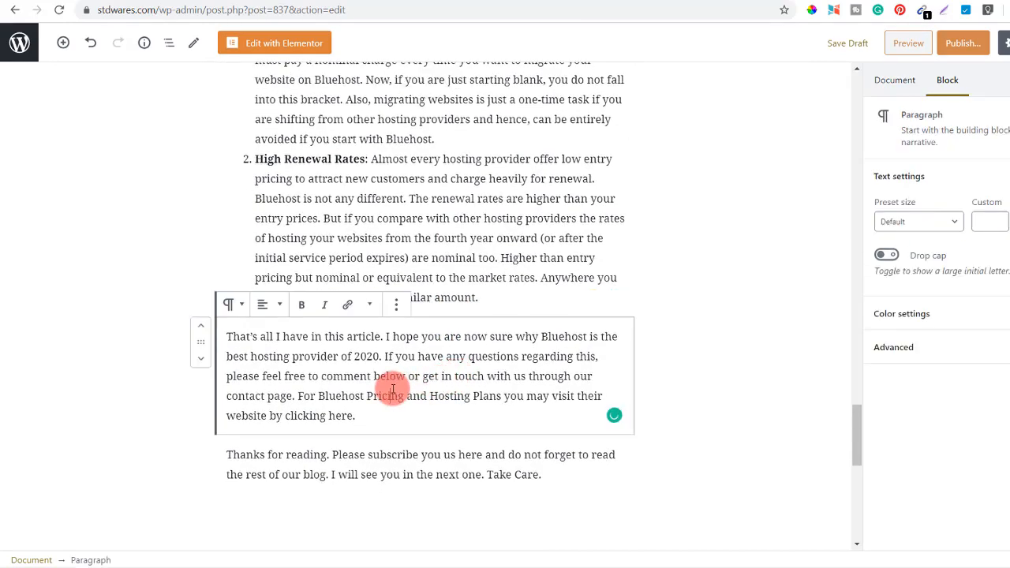
{"action": "scroll", "coordinate": [392, 388], "scroll_direction": "down", "scroll_amount": 1}
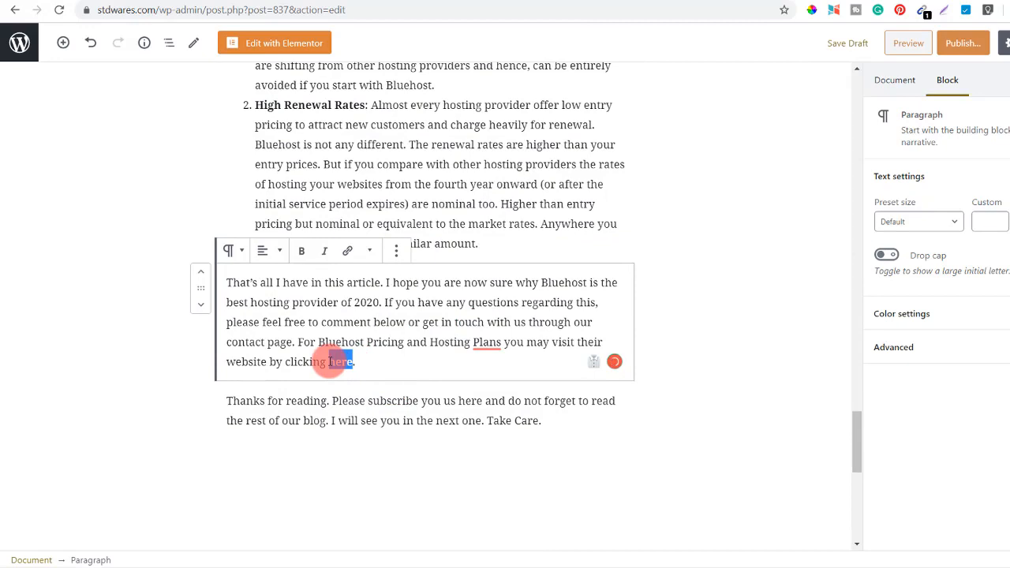
{"action": "mouse_move", "coordinate": [484, 343]}
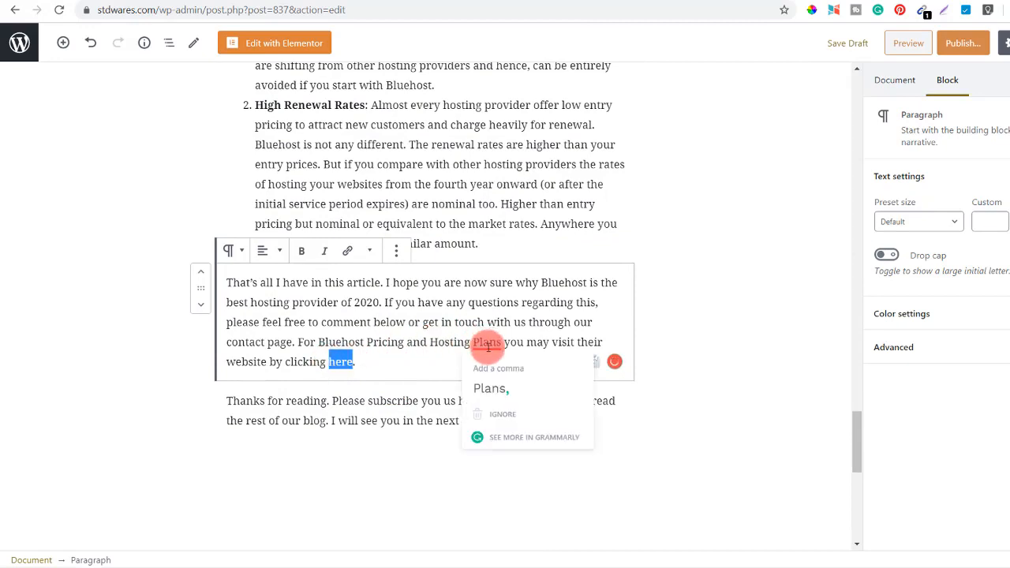
{"action": "left_click", "coordinate": [497, 392]}
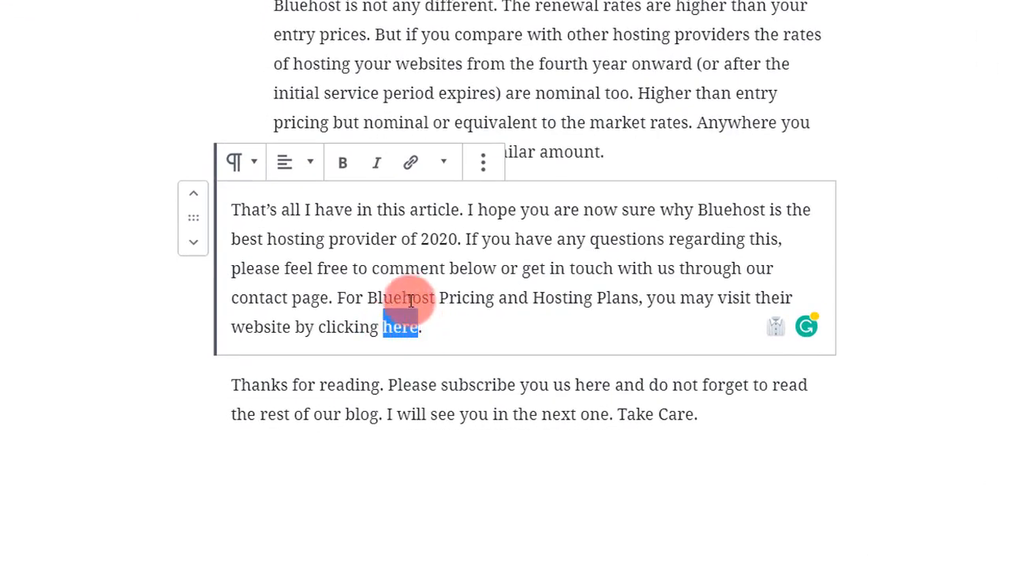
Link the word "here" in the "That's all I have" paragraph to the copied Bluehost URL and make it open in a new tab
{"action": "left_click", "coordinate": [414, 164]}
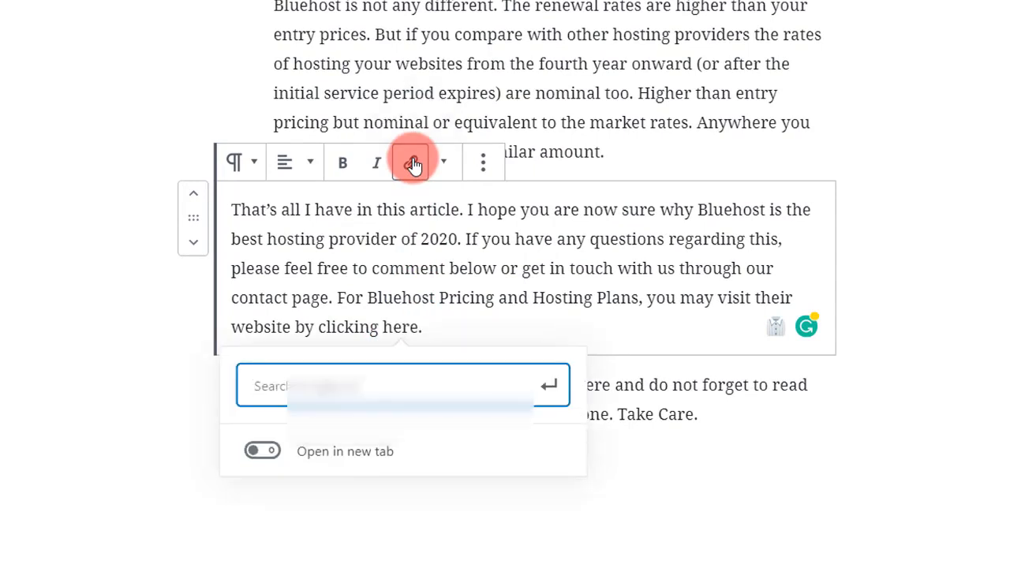
{"action": "key", "text": "ctrl+v"}
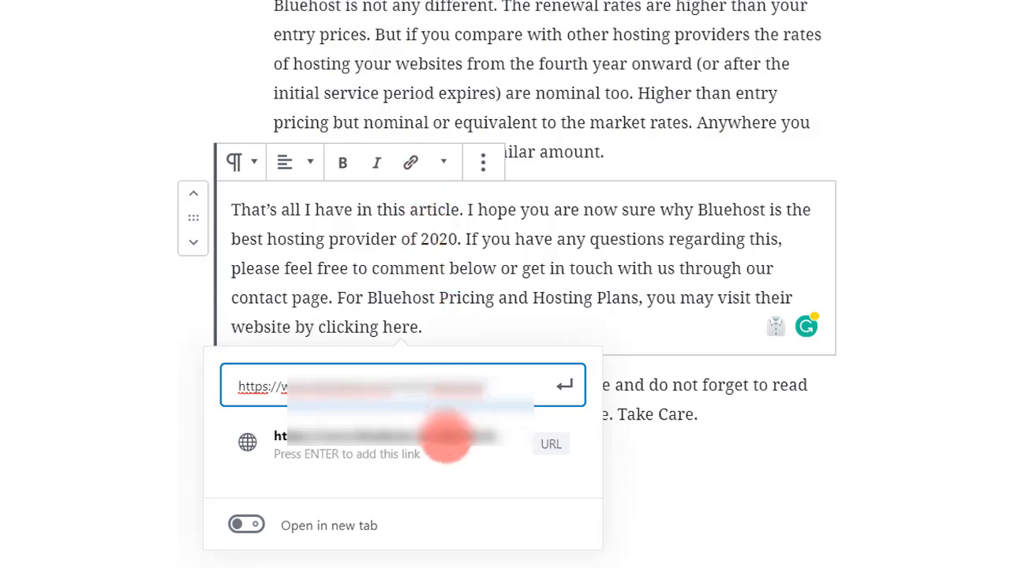
{"action": "left_click", "coordinate": [249, 527]}
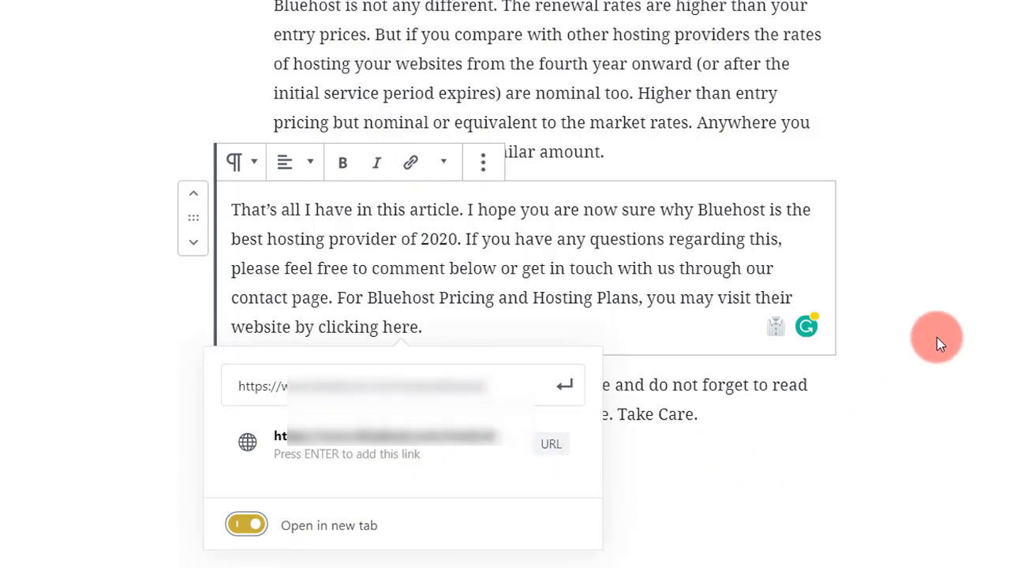
{"action": "left_click", "coordinate": [568, 387]}
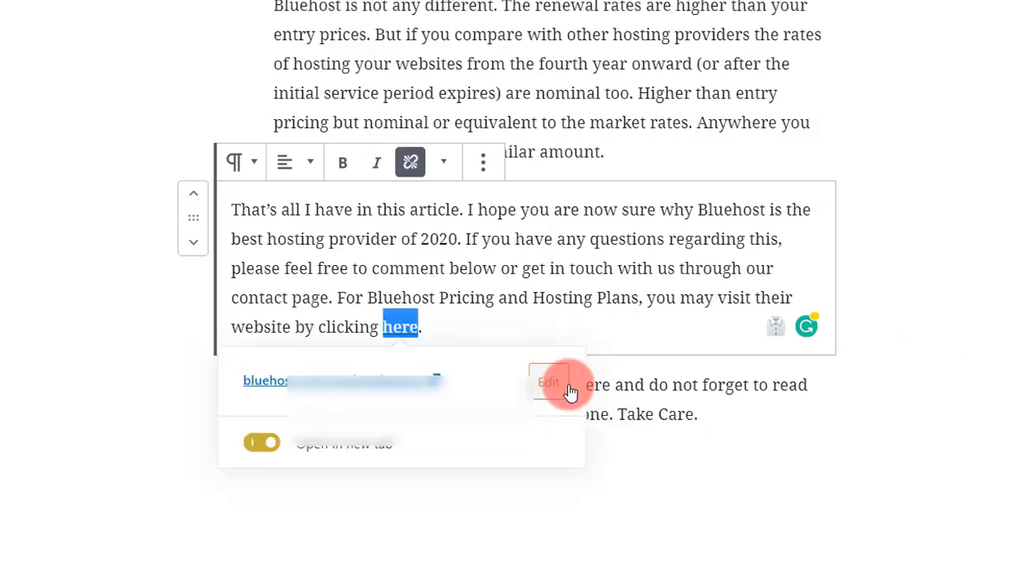
{"action": "left_click", "coordinate": [522, 272]}
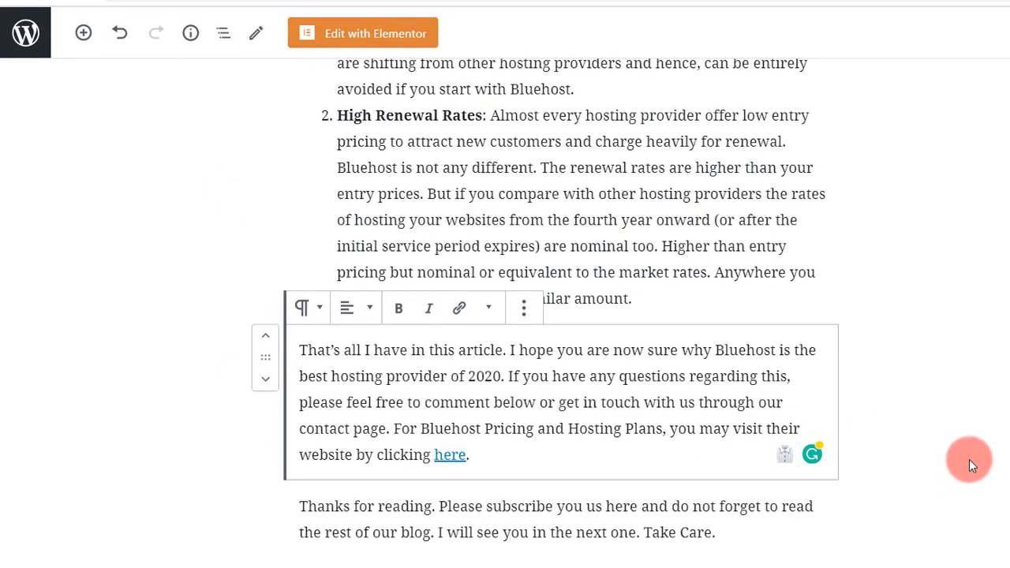
Link the Bluehost Shared Hosting banner image to the copied Bluehost URL and make it open in a new tab
{"action": "scroll", "coordinate": [959, 430], "scroll_direction": "up", "scroll_amount": 10}
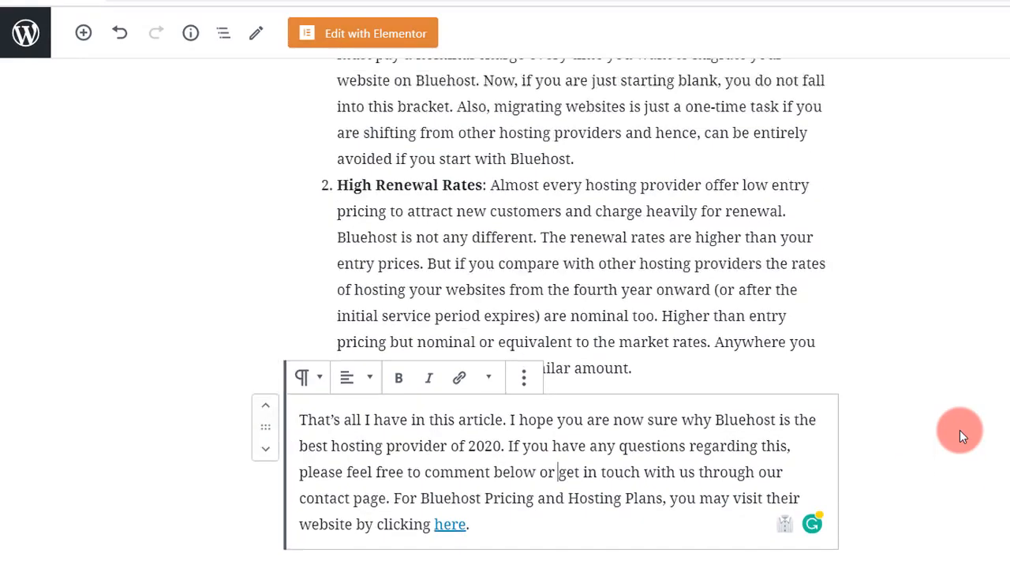
{"action": "scroll", "coordinate": [959, 430], "scroll_direction": "up", "scroll_amount": 10}
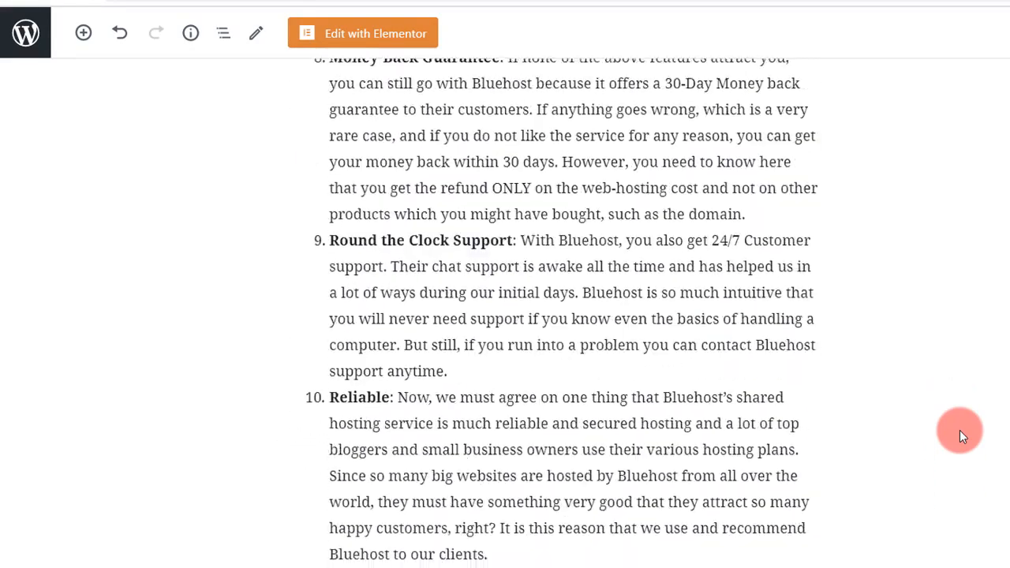
{"action": "scroll", "coordinate": [959, 430], "scroll_direction": "up", "scroll_amount": 10}
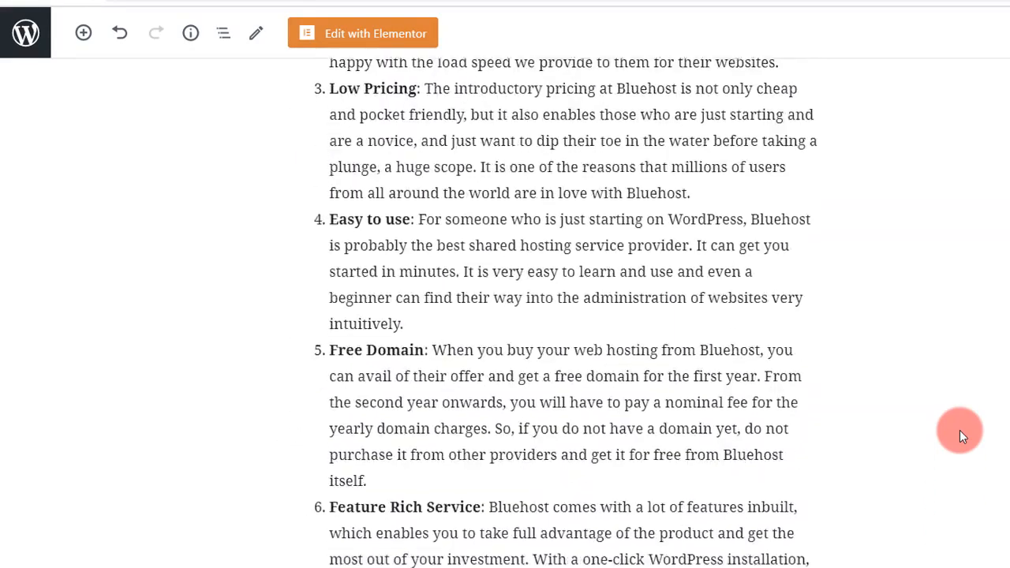
{"action": "scroll", "coordinate": [959, 430], "scroll_direction": "up", "scroll_amount": 10}
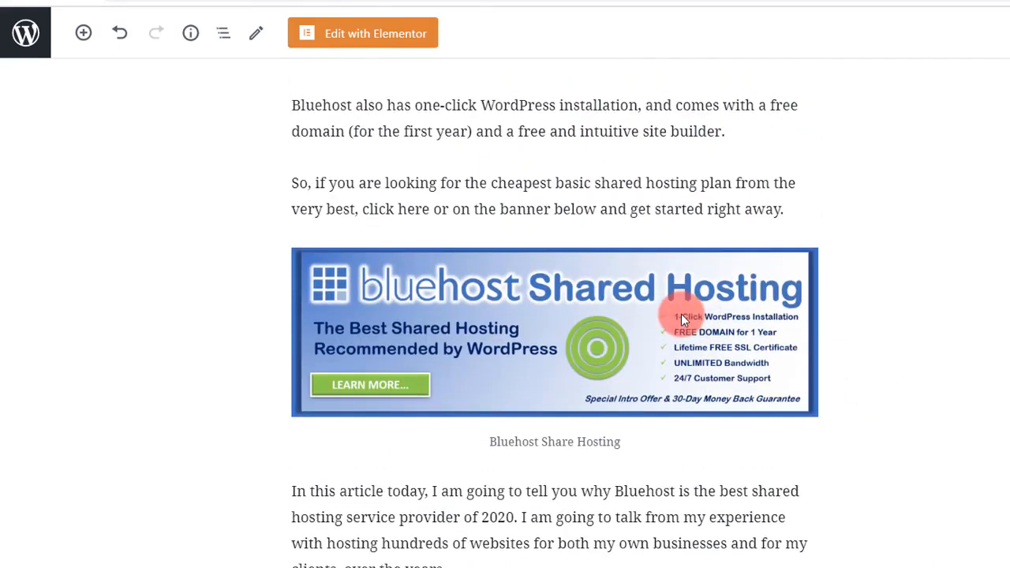
{"action": "left_click", "coordinate": [681, 314]}
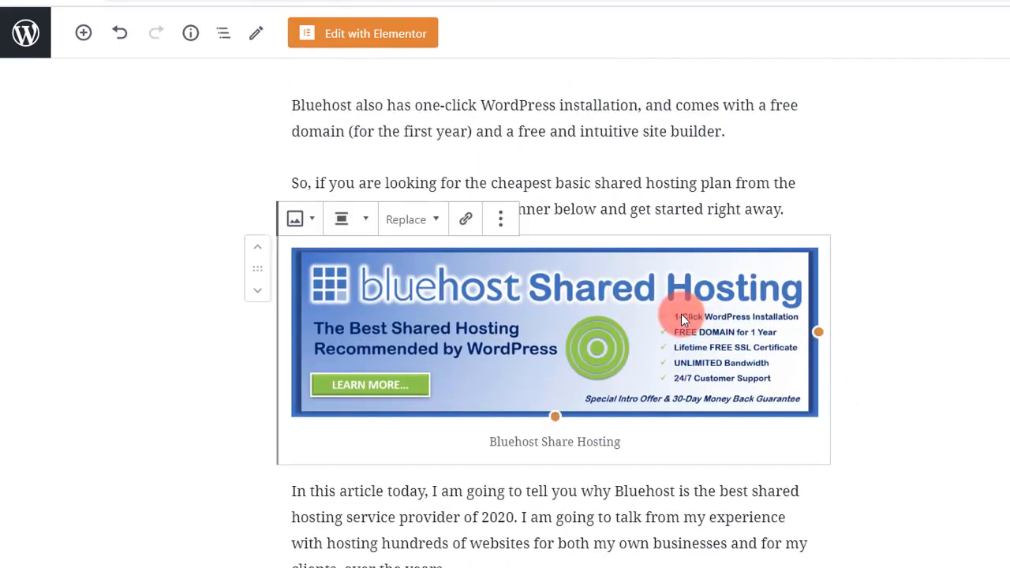
{"action": "left_click", "coordinate": [466, 222]}
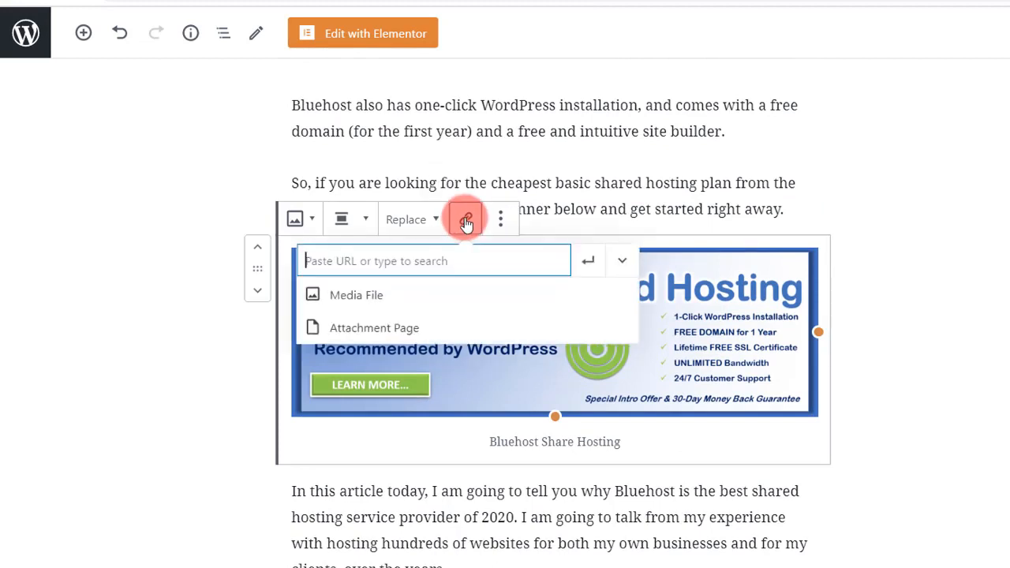
{"action": "right_click", "coordinate": [414, 257]}
{"action": "left_click", "coordinate": [482, 415]}
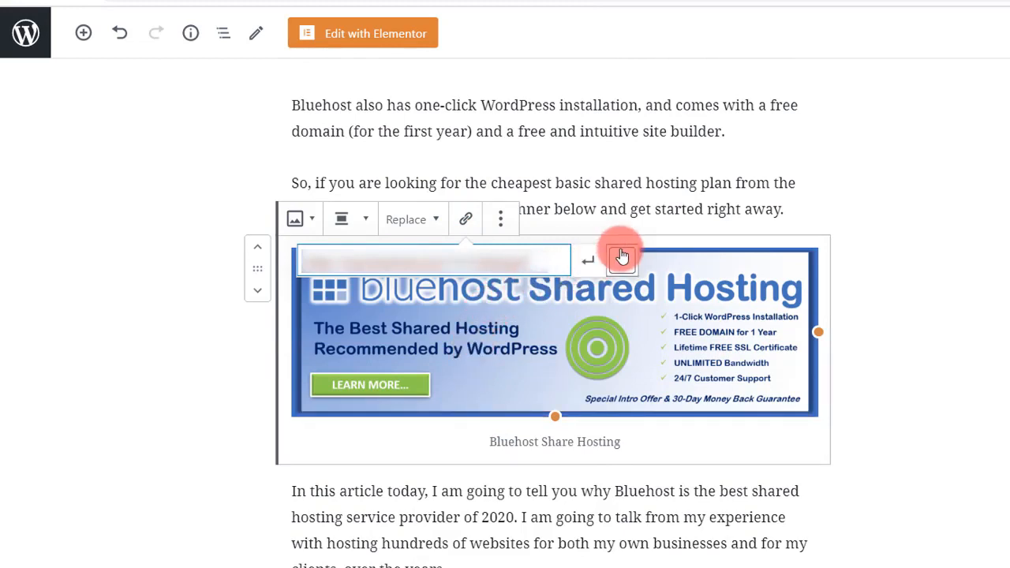
{"action": "left_click", "coordinate": [622, 262]}
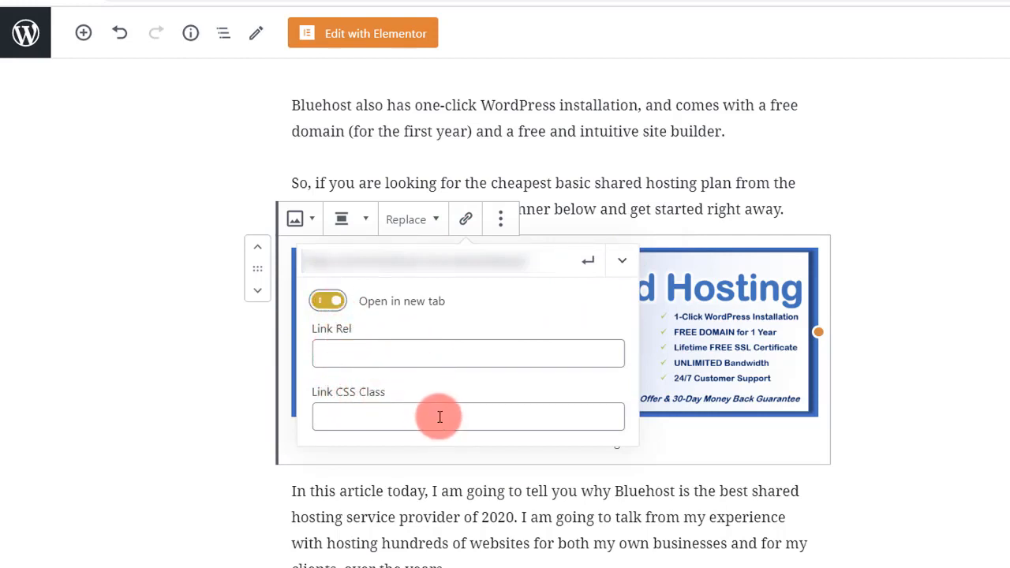
{"action": "left_click", "coordinate": [588, 263]}
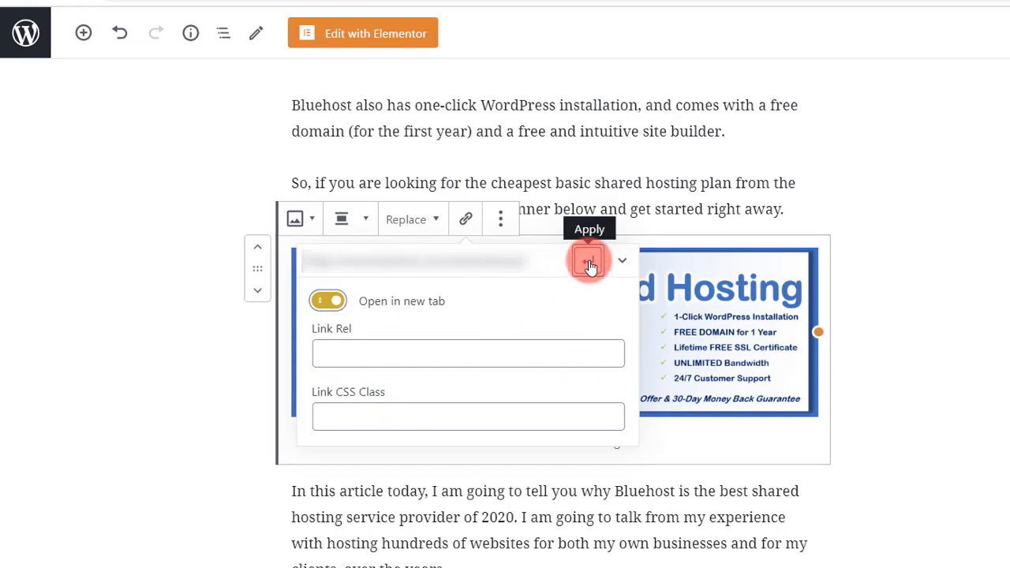
{"action": "left_click", "coordinate": [907, 409]}
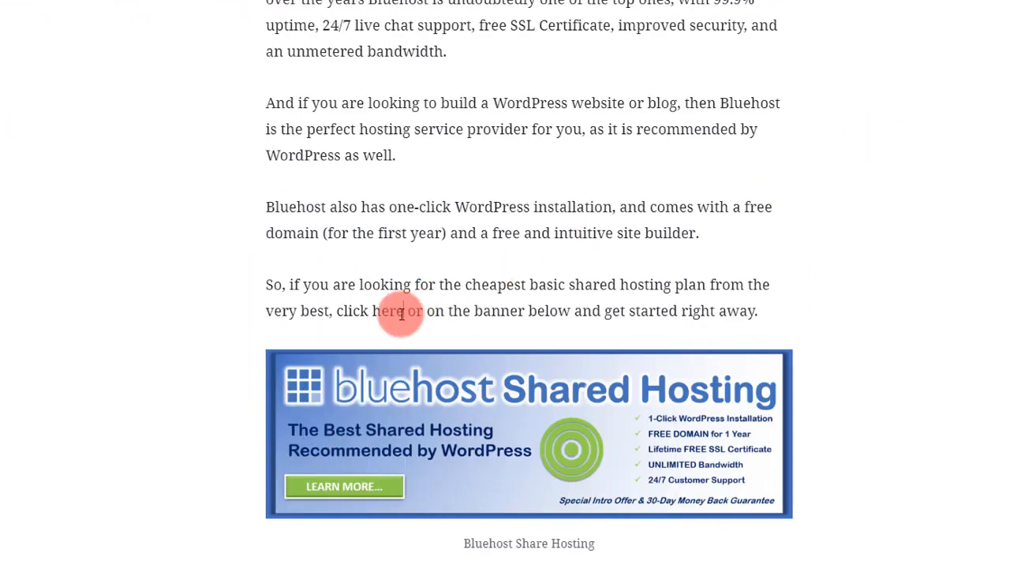
Link the words "click here" in the paragraph above the banner to the copied Bluehost URL, opening in a new tab
{"action": "left_click_drag", "start_coordinate": [401, 313], "coordinate": [336, 313]}
{"action": "left_click", "coordinate": [426, 242]}
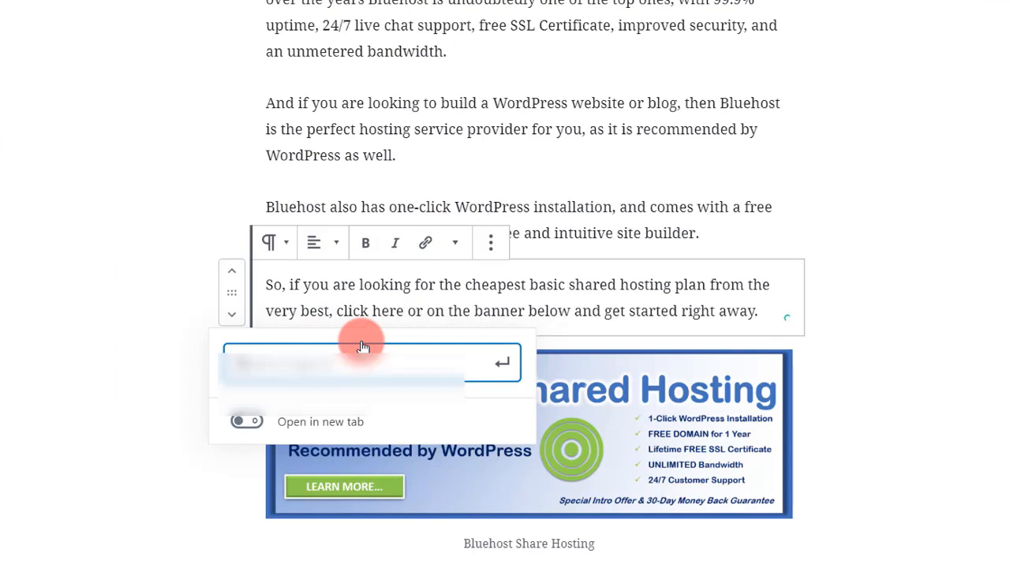
{"action": "key", "text": "ctrl+v"}
{"action": "left_click", "coordinate": [229, 487]}
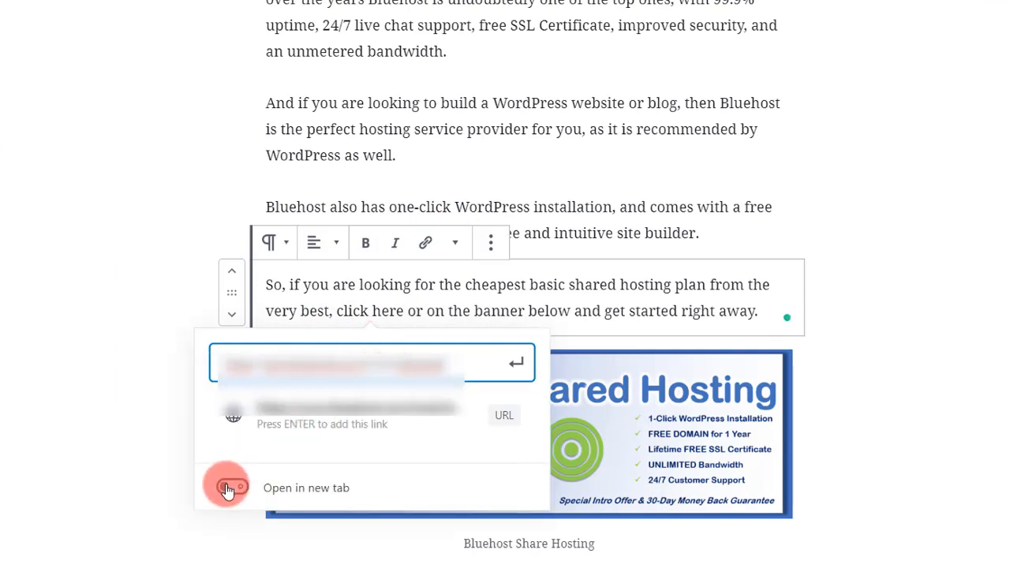
{"action": "left_click", "coordinate": [517, 365]}
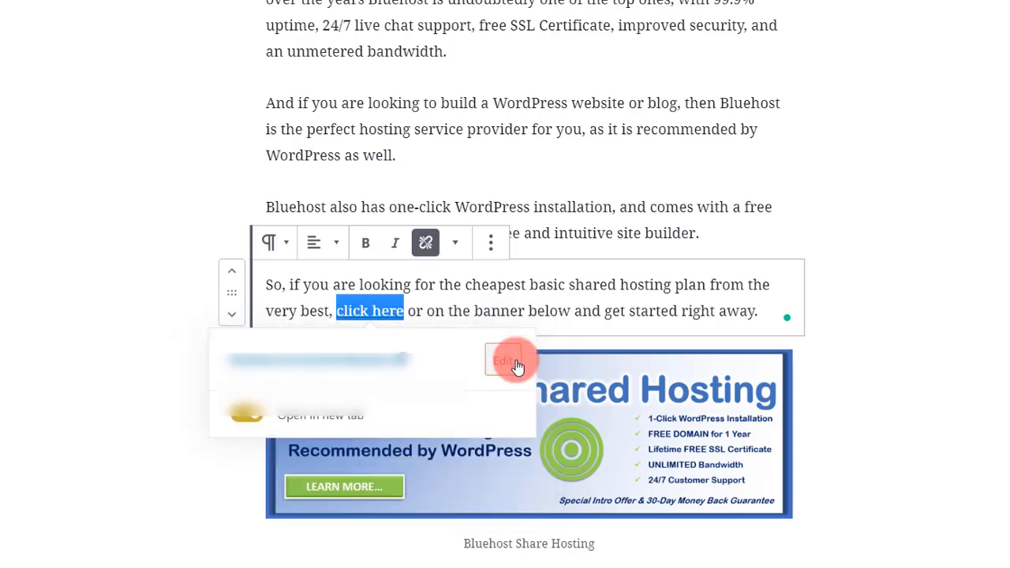
{"action": "left_click", "coordinate": [861, 371]}
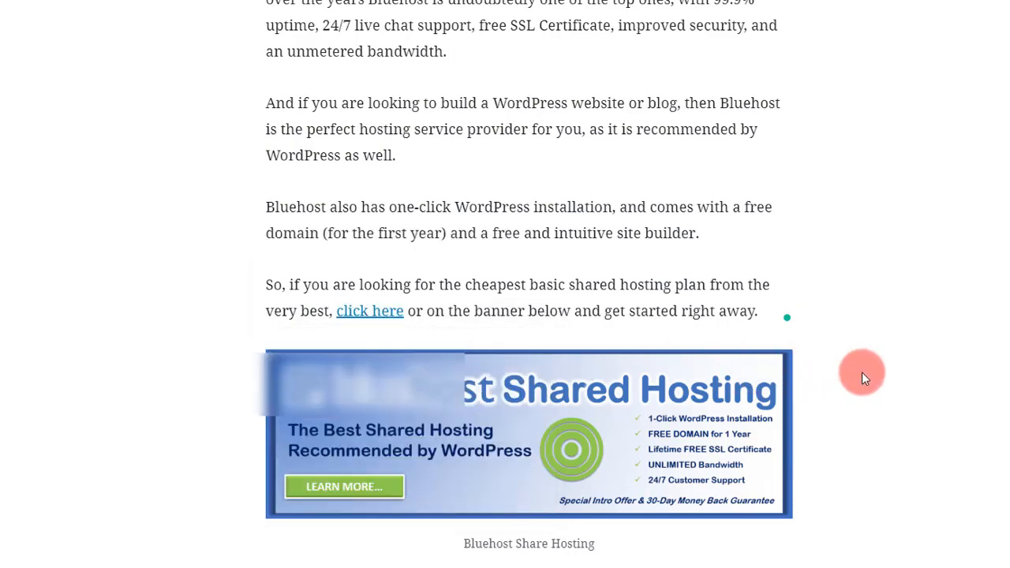
Review the whole post from the banner through the pros and cons lists to the closing paragraphs
{"action": "scroll", "coordinate": [860, 387], "scroll_direction": "down", "scroll_amount": 10}
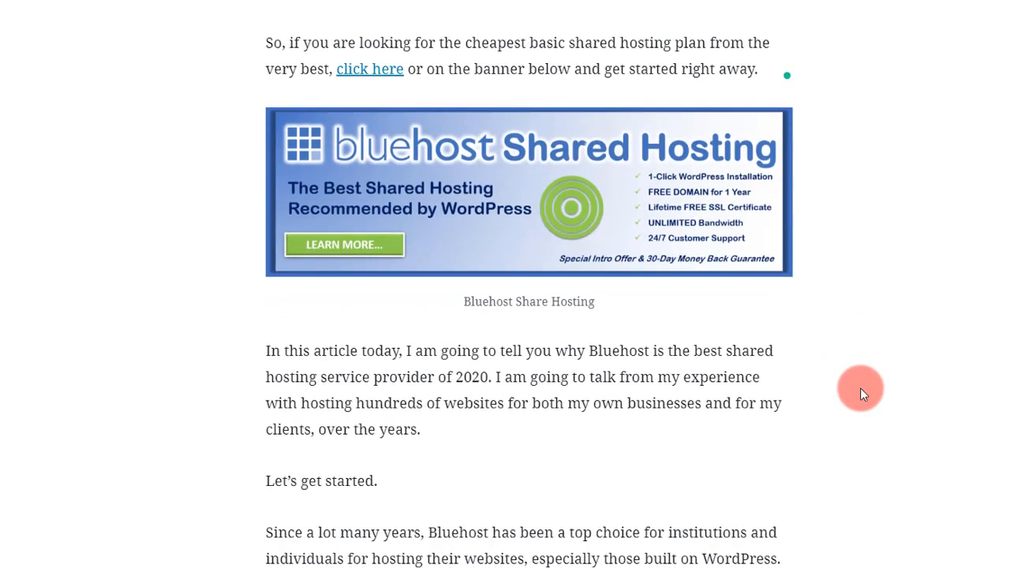
{"action": "scroll", "coordinate": [860, 387], "scroll_direction": "down", "scroll_amount": 6}
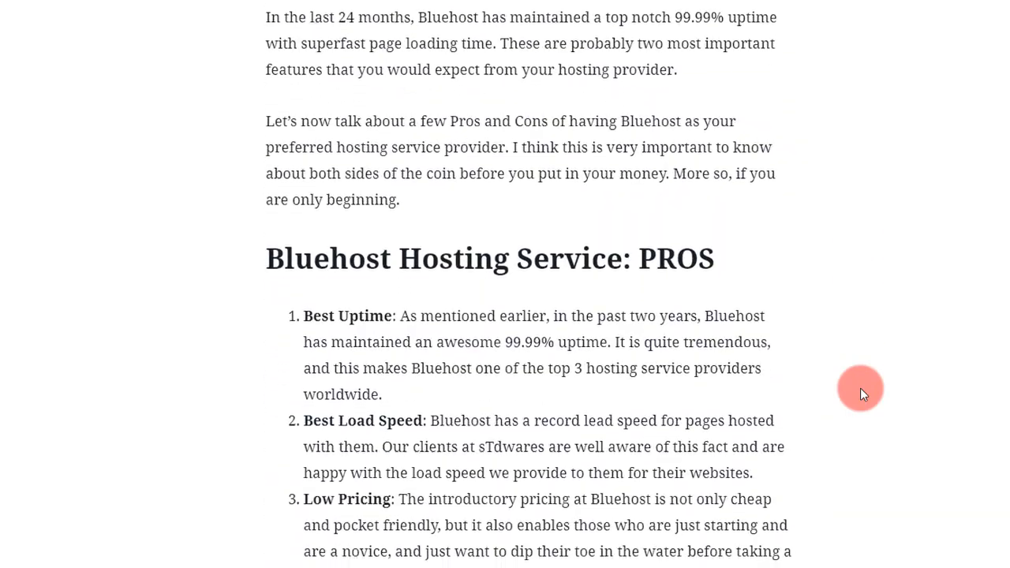
{"action": "scroll", "coordinate": [860, 387], "scroll_direction": "down", "scroll_amount": 4}
{"action": "scroll", "coordinate": [860, 388], "scroll_direction": "down", "scroll_amount": 10}
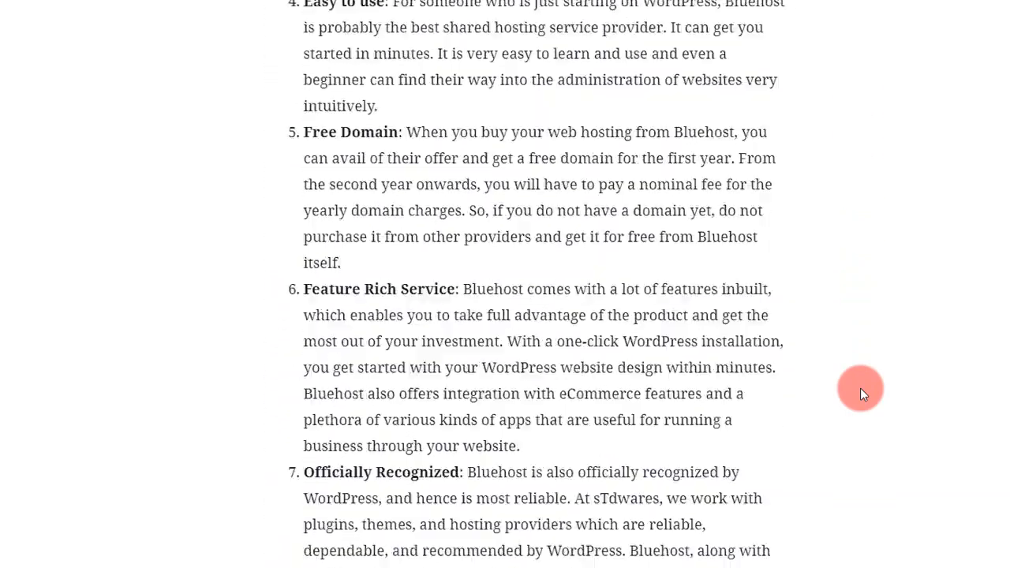
{"action": "scroll", "coordinate": [860, 388], "scroll_direction": "down", "scroll_amount": 10}
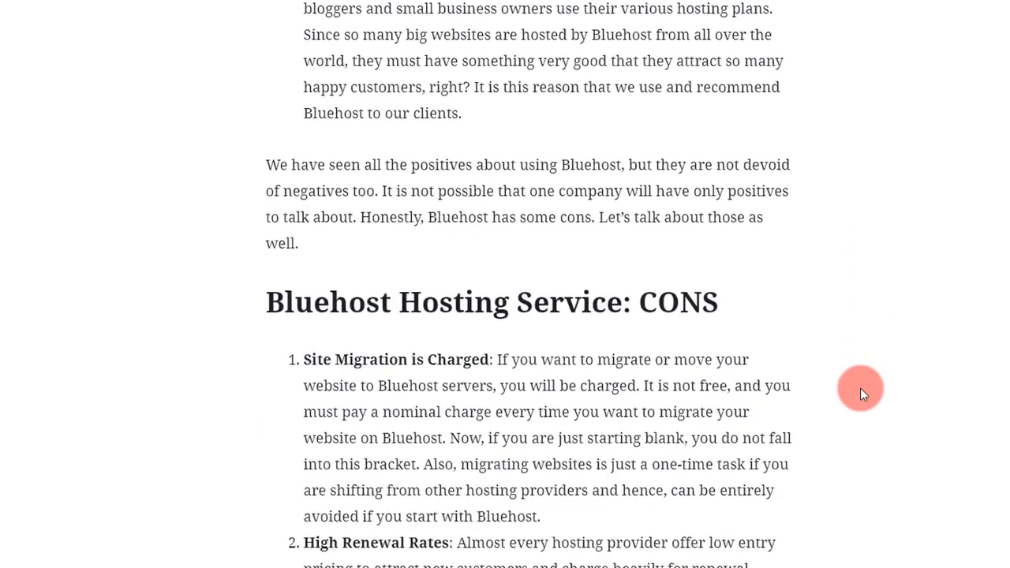
{"action": "scroll", "coordinate": [859, 387], "scroll_direction": "down", "scroll_amount": 3}
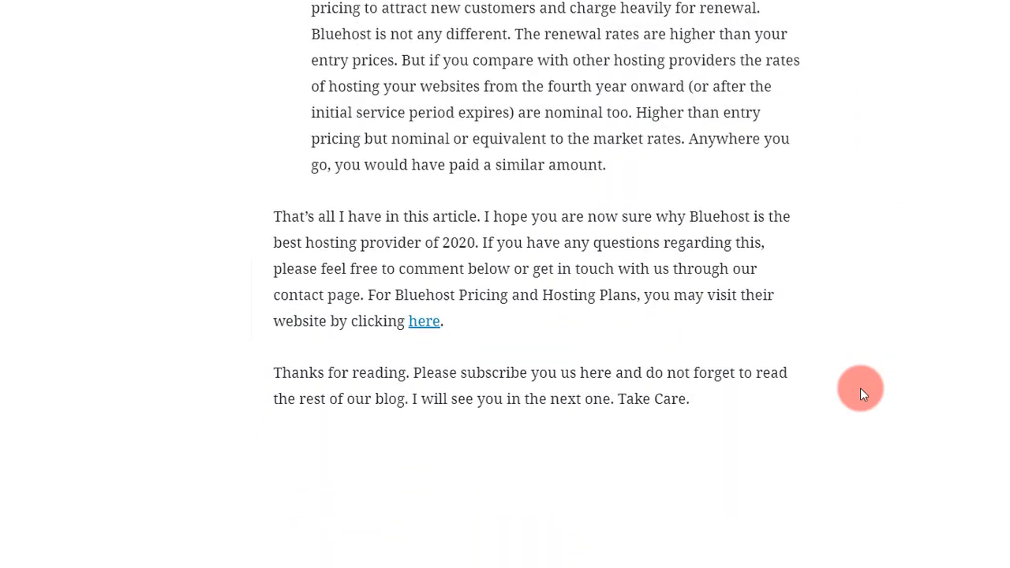
{"action": "scroll", "coordinate": [860, 388], "scroll_direction": "up", "scroll_amount": 20}
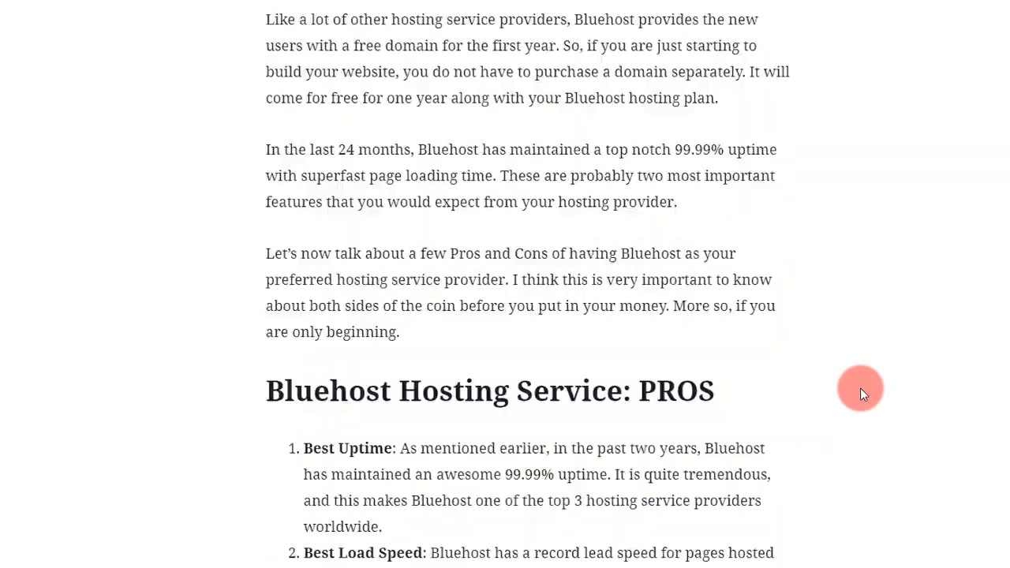
{"action": "scroll", "coordinate": [860, 387], "scroll_direction": "up", "scroll_amount": 9}
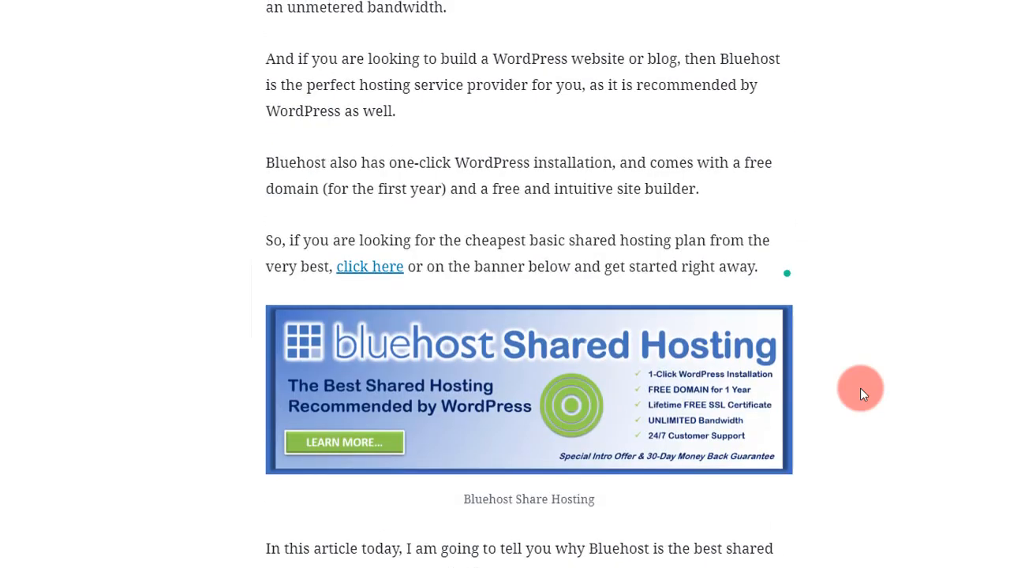
Try to bold the phrase from "with 99.9% uptime" to "unmetered bandwidth" in the first paragraph
{"action": "left_click_drag", "start_coordinate": [677, 117], "coordinate": [501, 143]}
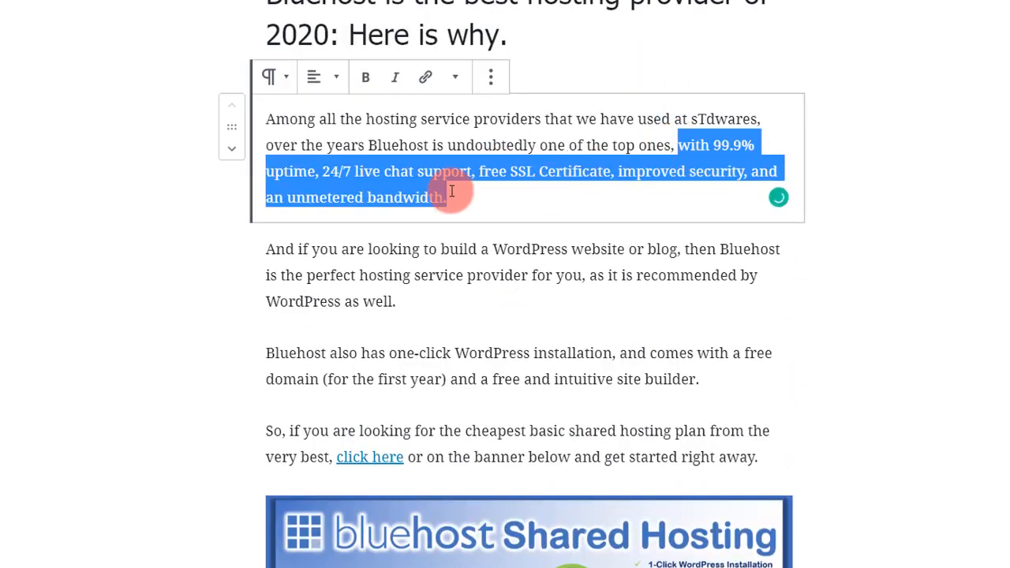
{"action": "key", "text": "ctrl+b"}
{"action": "left_click", "coordinate": [334, 192]}
{"action": "left_click", "coordinate": [334, 251]}
Bold the words "recommended by WordPress" in the "And if you are looking to build a WordPress website" paragraph
{"action": "left_click", "coordinate": [535, 281]}
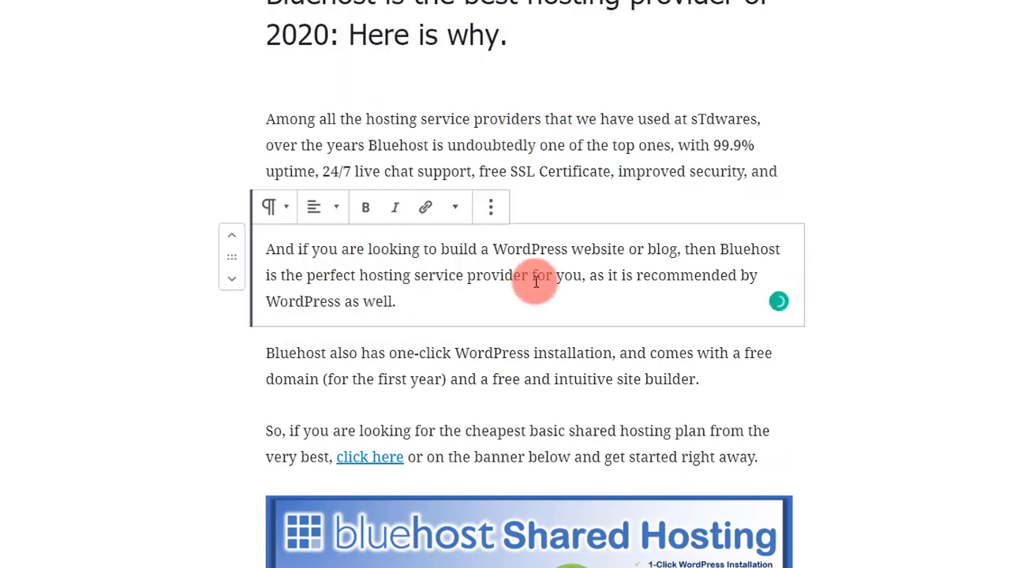
{"action": "left_click_drag", "start_coordinate": [637, 275], "coordinate": [342, 302]}
{"action": "left_click", "coordinate": [366, 207]}
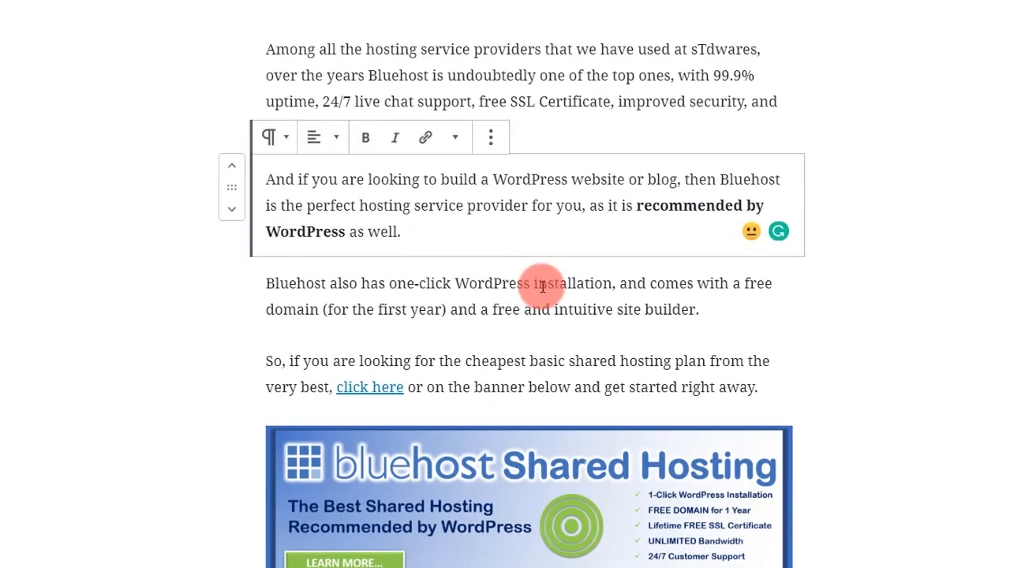
Remove "an" before "unmetered bandwidth" in the first paragraph and bold everything from "with 99.9% uptime" to the paragraph's end
{"action": "left_click", "coordinate": [624, 158]}
{"action": "scroll", "coordinate": [624, 92], "scroll_direction": "down", "scroll_amount": 1}
{"action": "left_click_drag", "start_coordinate": [677, 75], "coordinate": [777, 101]}
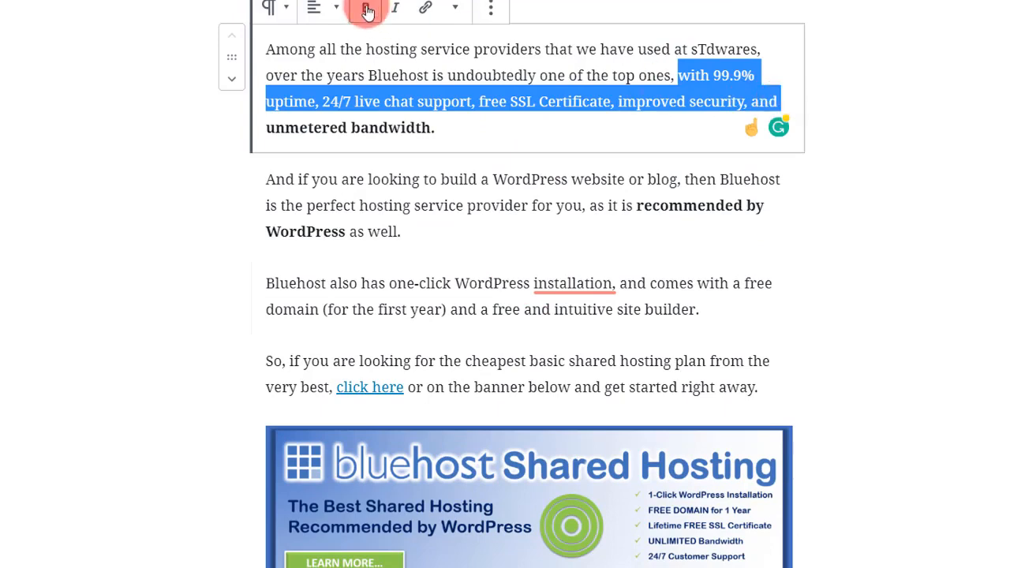
{"action": "left_click", "coordinate": [365, 7]}
{"action": "left_click", "coordinate": [491, 179]}
Accept the suggested removal of the comma after "installation" in the "Bluehost also has one-click WordPress installation" paragraph
{"action": "left_click", "coordinate": [556, 291]}
{"action": "left_click", "coordinate": [563, 339]}
{"action": "scroll", "coordinate": [596, 309], "scroll_direction": "down", "scroll_amount": 3}
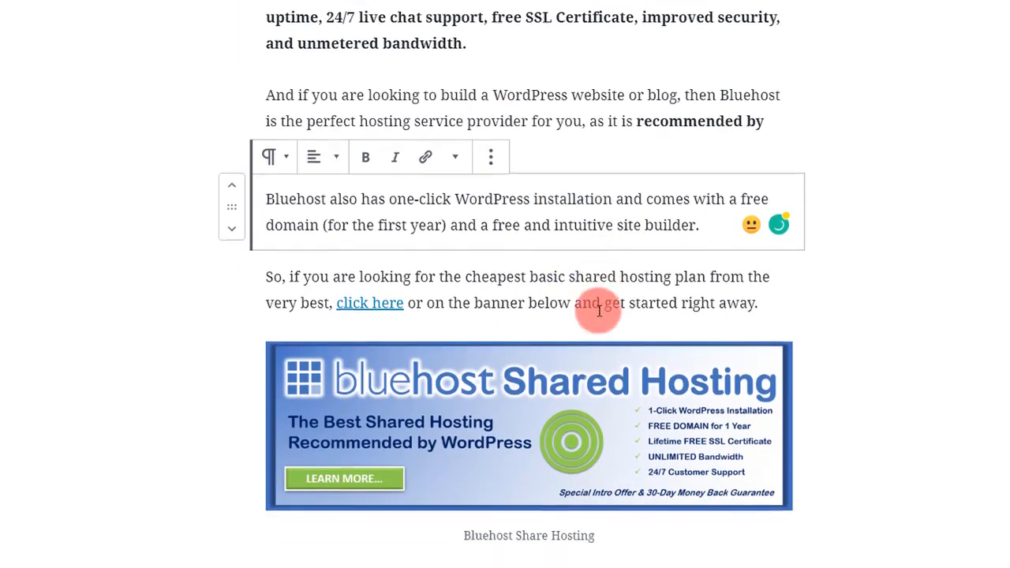
{"action": "scroll", "coordinate": [599, 310], "scroll_direction": "up", "scroll_amount": 3}
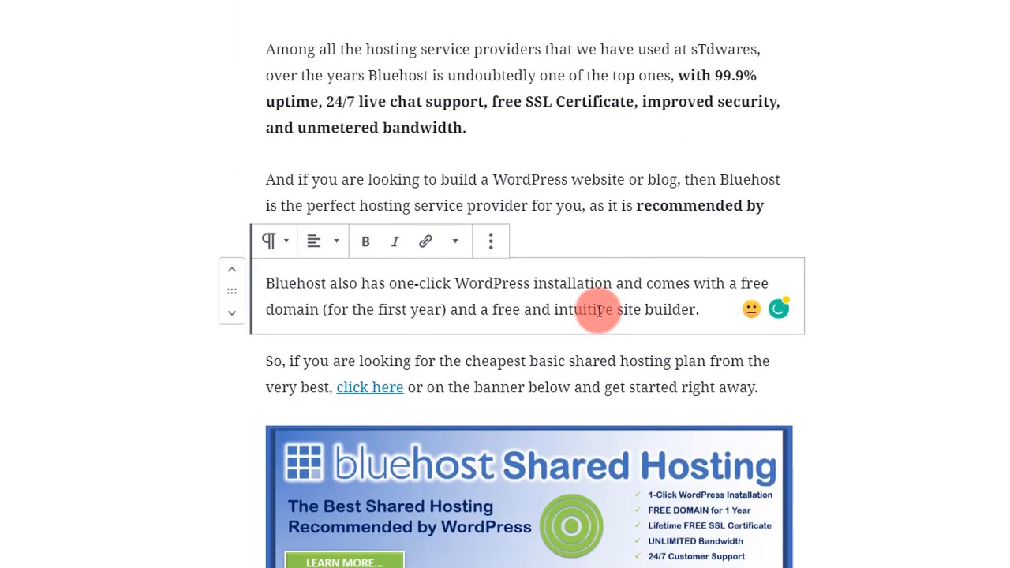
Preview the post in the browser and check its bold text, the "click here" link, the linked banner and the headings
{"action": "scroll", "coordinate": [598, 310], "scroll_direction": "down", "scroll_amount": 5}
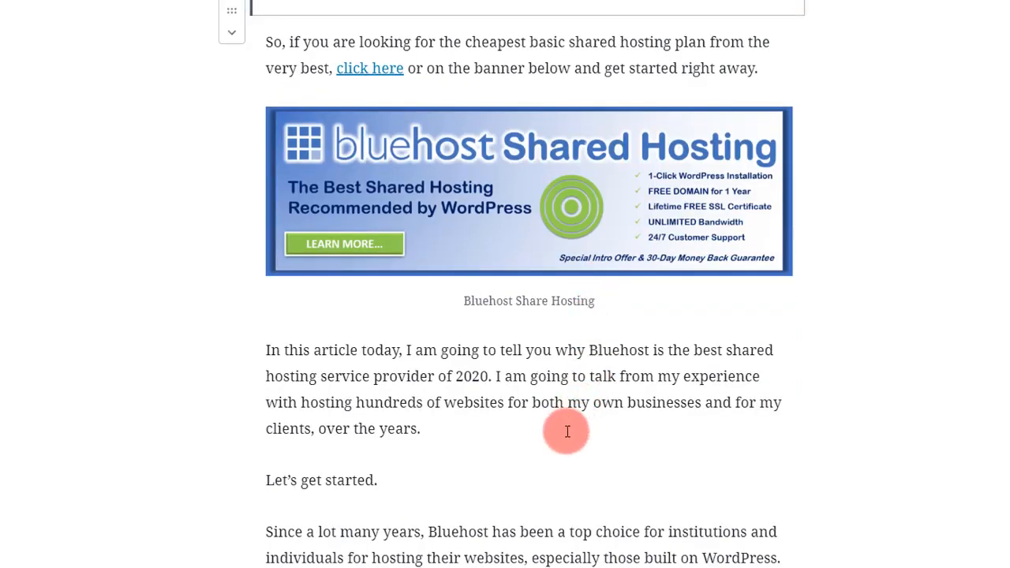
{"action": "scroll", "coordinate": [569, 428], "scroll_direction": "down", "scroll_amount": 2}
{"action": "scroll", "coordinate": [567, 432], "scroll_direction": "down", "scroll_amount": 2}
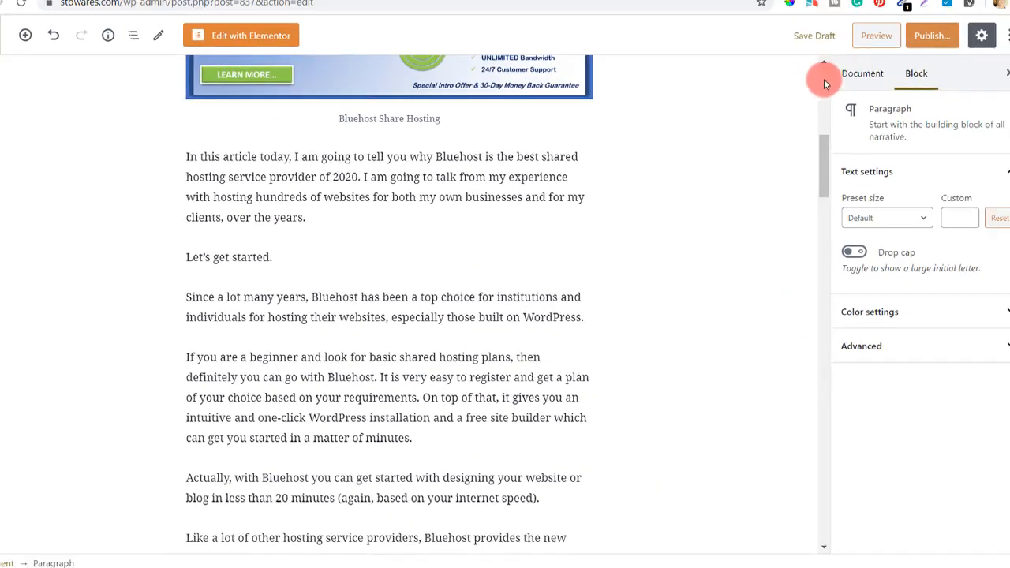
{"action": "left_click", "coordinate": [852, 45]}
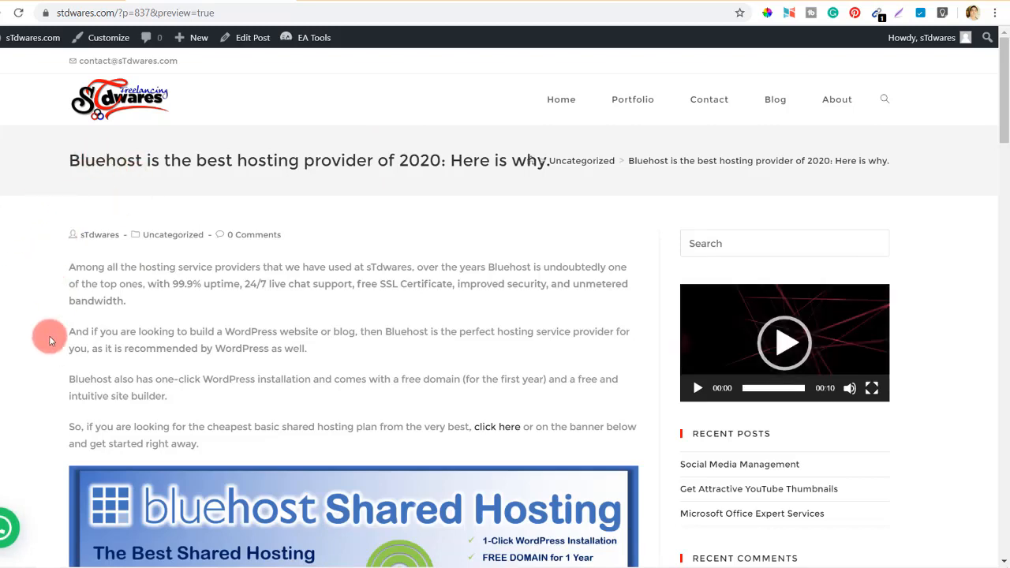
{"action": "scroll", "coordinate": [49, 336], "scroll_direction": "down", "scroll_amount": 3}
{"action": "scroll", "coordinate": [49, 336], "scroll_direction": "down", "scroll_amount": 1}
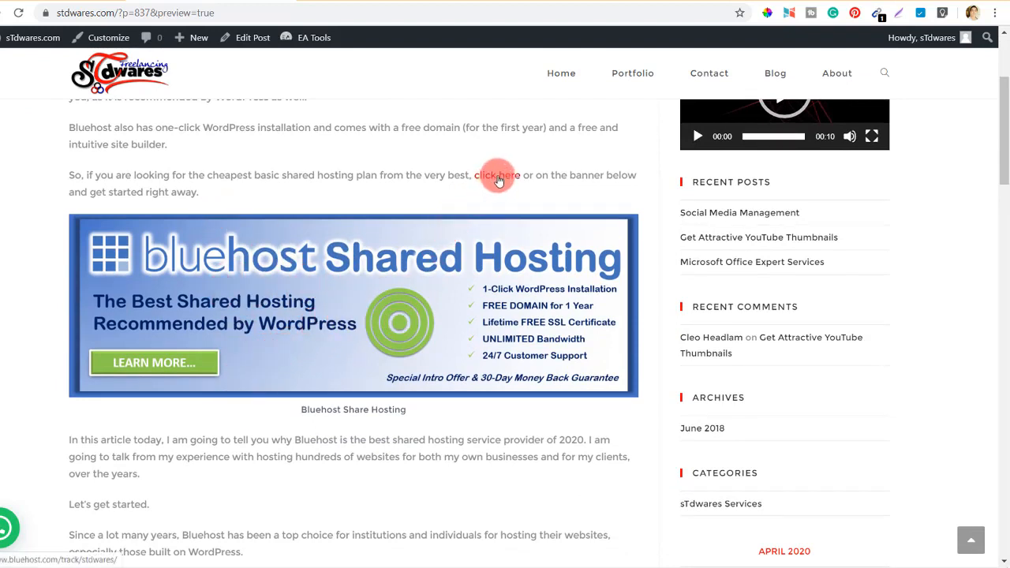
{"action": "scroll", "coordinate": [331, 331], "scroll_direction": "down", "scroll_amount": 3}
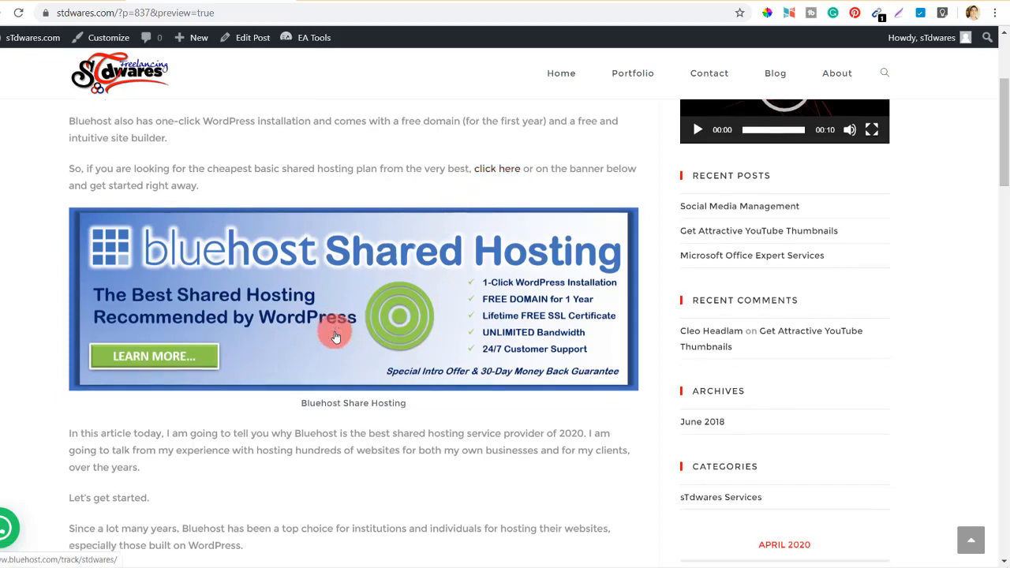
{"action": "scroll", "coordinate": [331, 333], "scroll_direction": "up", "scroll_amount": 1}
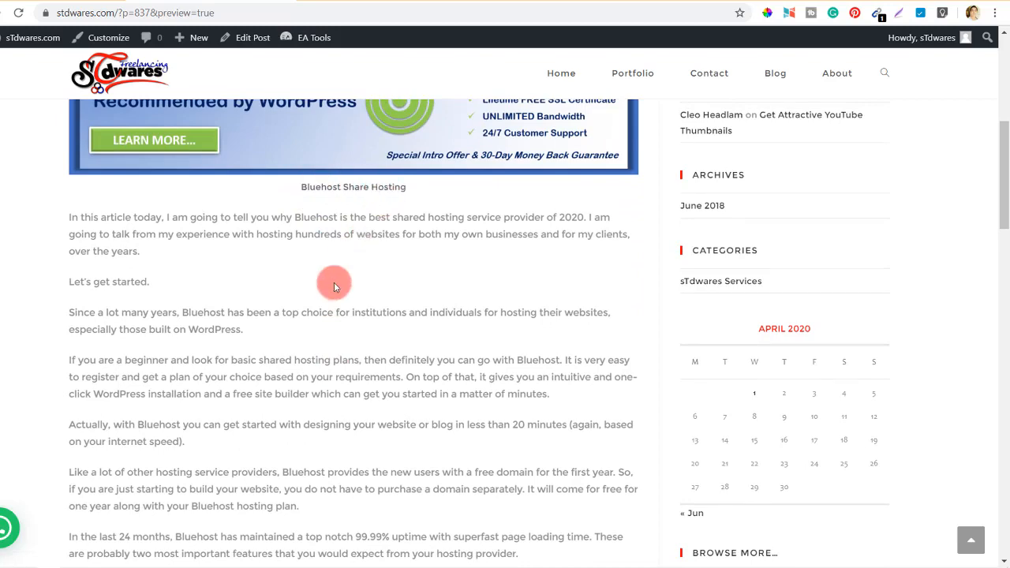
{"action": "scroll", "coordinate": [334, 286], "scroll_direction": "down", "scroll_amount": 2}
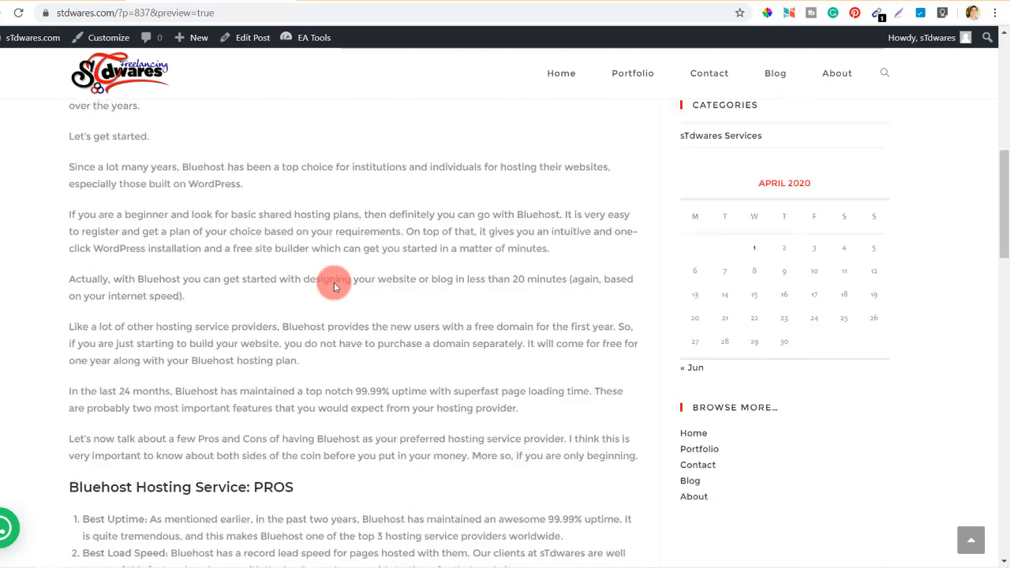
{"action": "scroll", "coordinate": [334, 282], "scroll_direction": "up", "scroll_amount": 4}
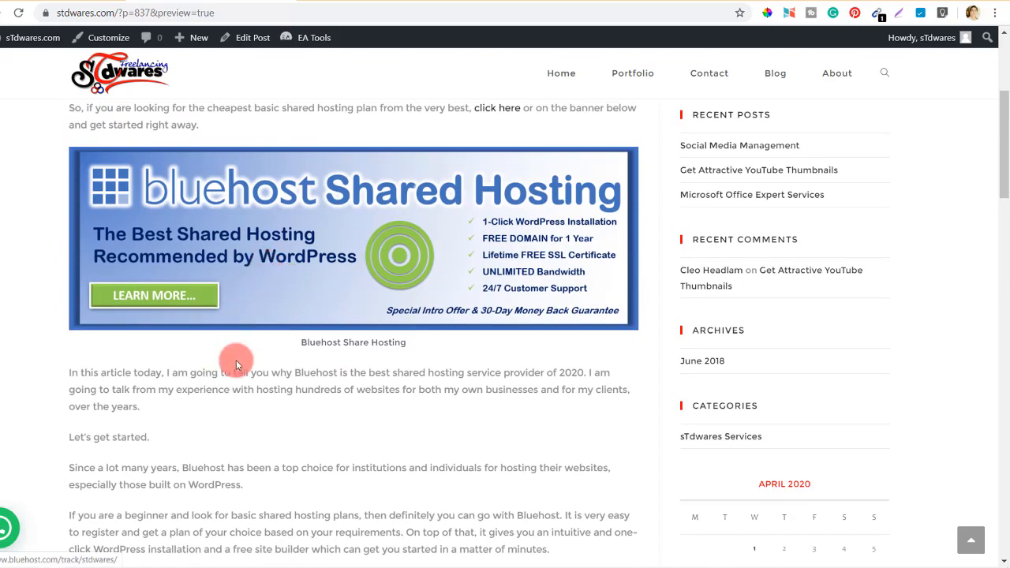
Examine the rest of the post preview, from the banner through the PROS and CONS lists to the closing paragraphs
{"action": "scroll", "coordinate": [235, 408], "scroll_direction": "down", "scroll_amount": 4}
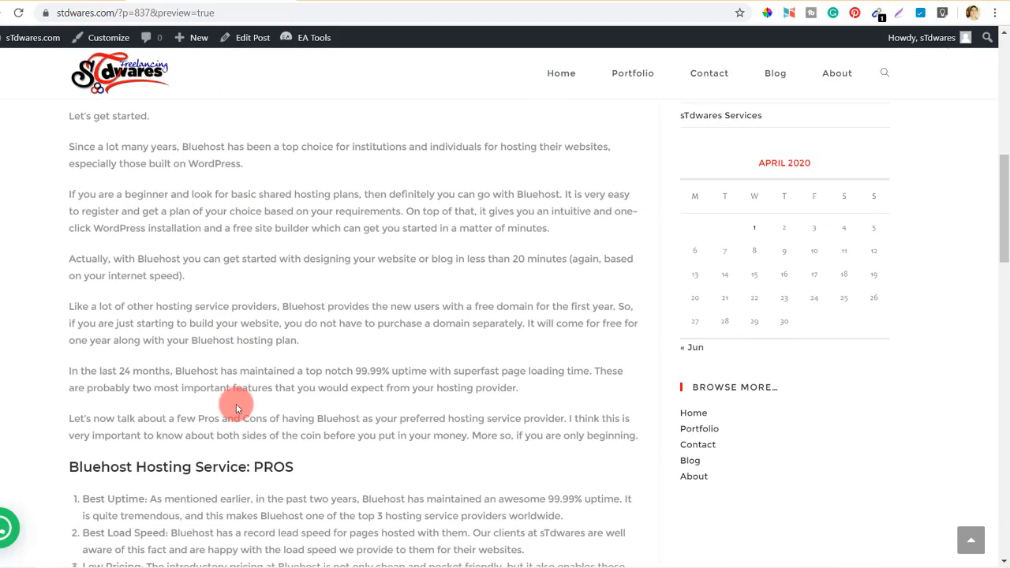
{"action": "scroll", "coordinate": [235, 407], "scroll_direction": "down", "scroll_amount": 2}
{"action": "scroll", "coordinate": [236, 408], "scroll_direction": "down", "scroll_amount": 5}
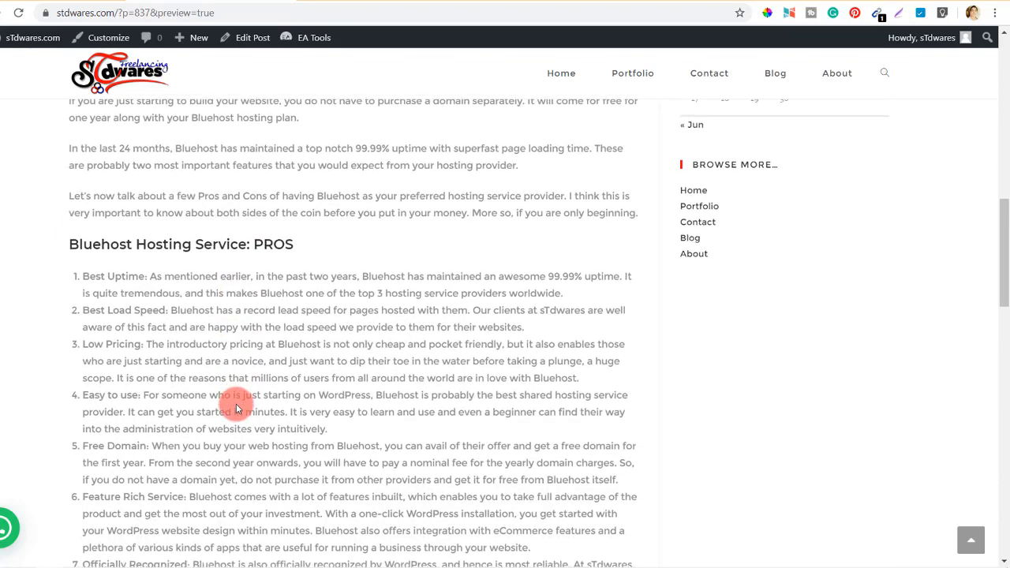
{"action": "scroll", "coordinate": [236, 408], "scroll_direction": "down", "scroll_amount": 4}
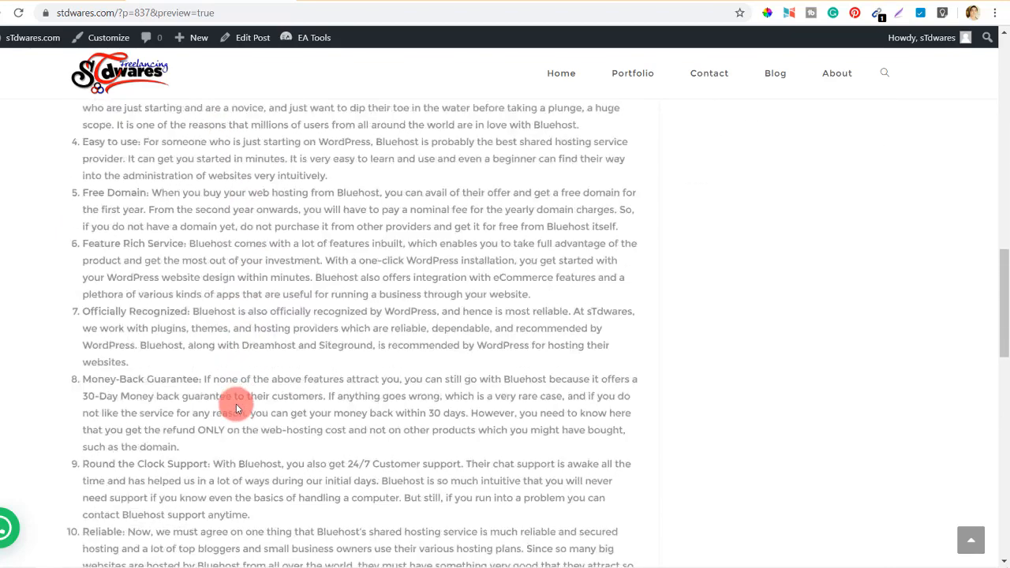
{"action": "scroll", "coordinate": [236, 408], "scroll_direction": "down", "scroll_amount": 1}
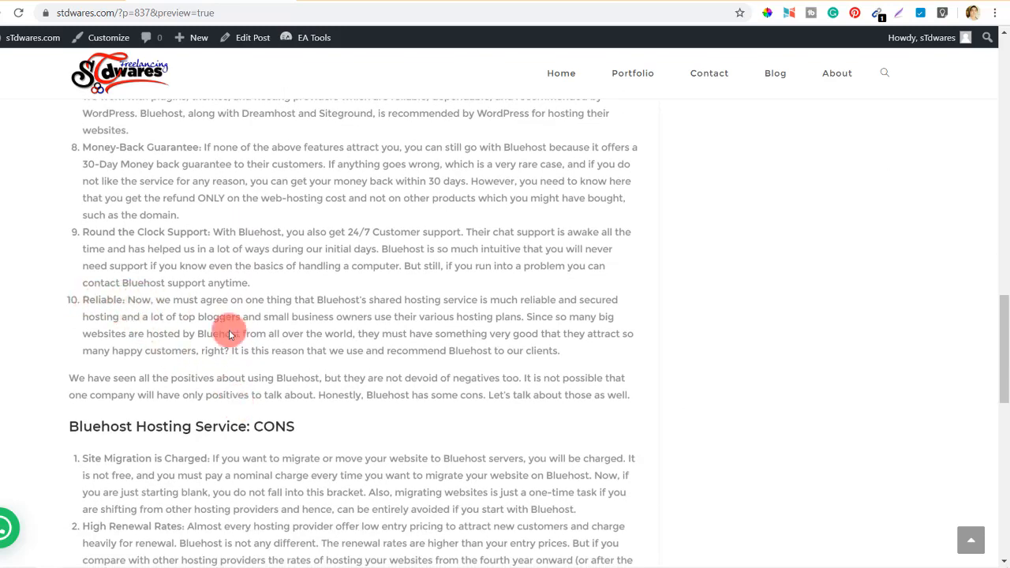
{"action": "scroll", "coordinate": [253, 347], "scroll_direction": "down", "scroll_amount": 2}
{"action": "scroll", "coordinate": [253, 347], "scroll_direction": "down", "scroll_amount": 2}
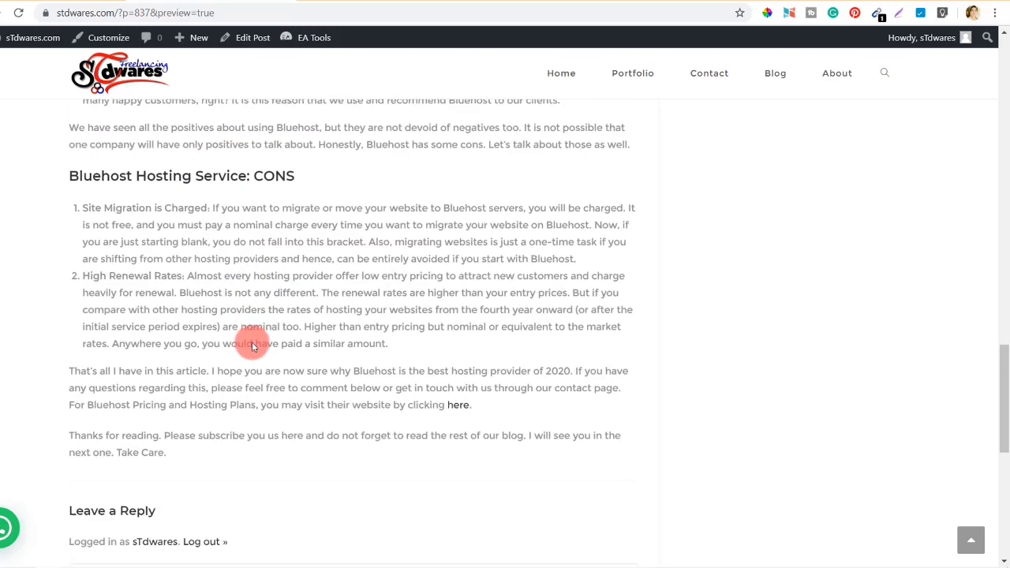
{"action": "scroll", "coordinate": [252, 341], "scroll_direction": "down", "scroll_amount": 1}
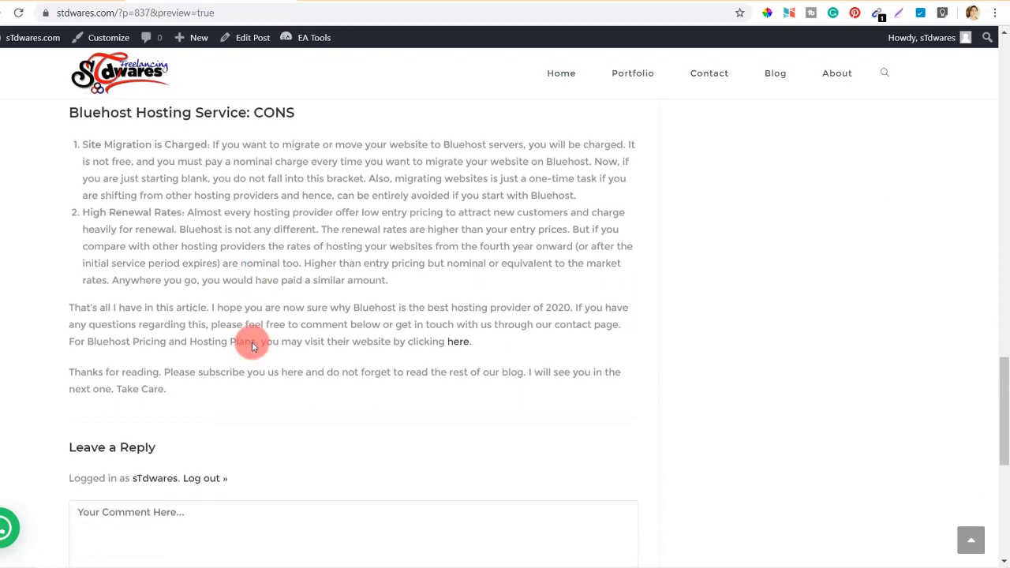
{"action": "scroll", "coordinate": [252, 341], "scroll_direction": "down", "scroll_amount": 1}
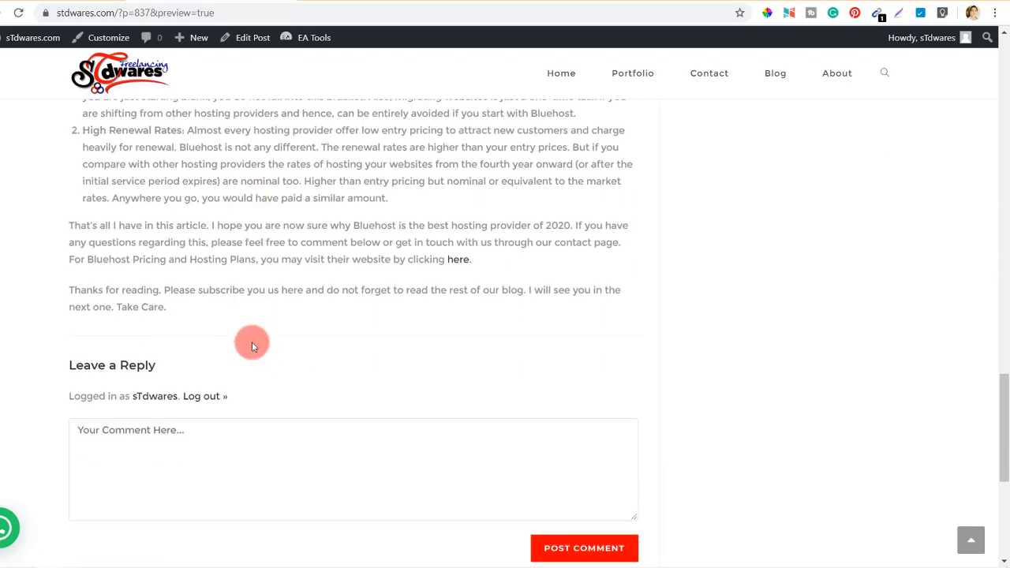
{"action": "scroll", "coordinate": [251, 341], "scroll_direction": "up", "scroll_amount": 1}
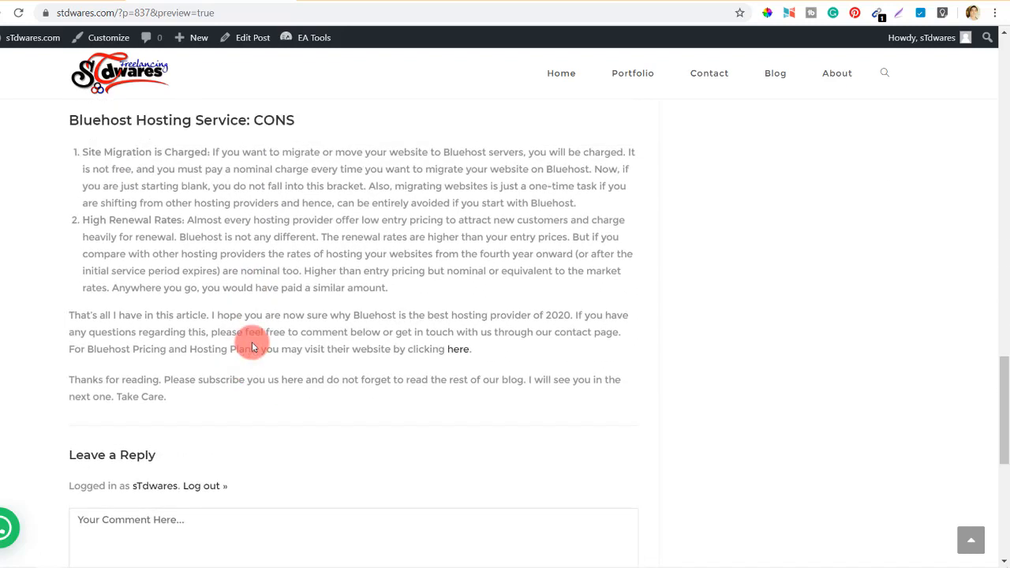
{"action": "scroll", "coordinate": [252, 346], "scroll_direction": "up", "scroll_amount": 2}
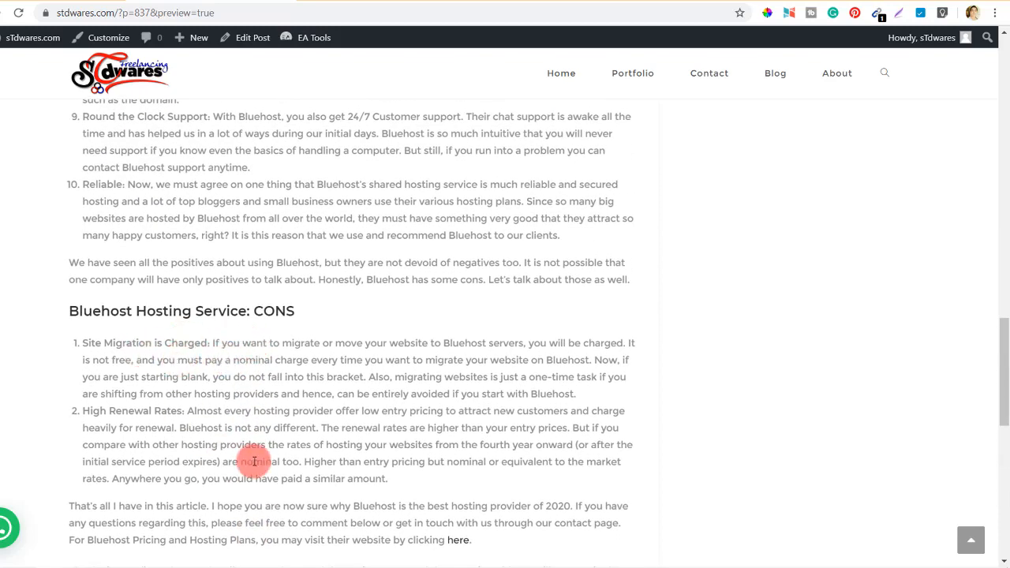
{"action": "scroll", "coordinate": [254, 462], "scroll_direction": "up", "scroll_amount": 5}
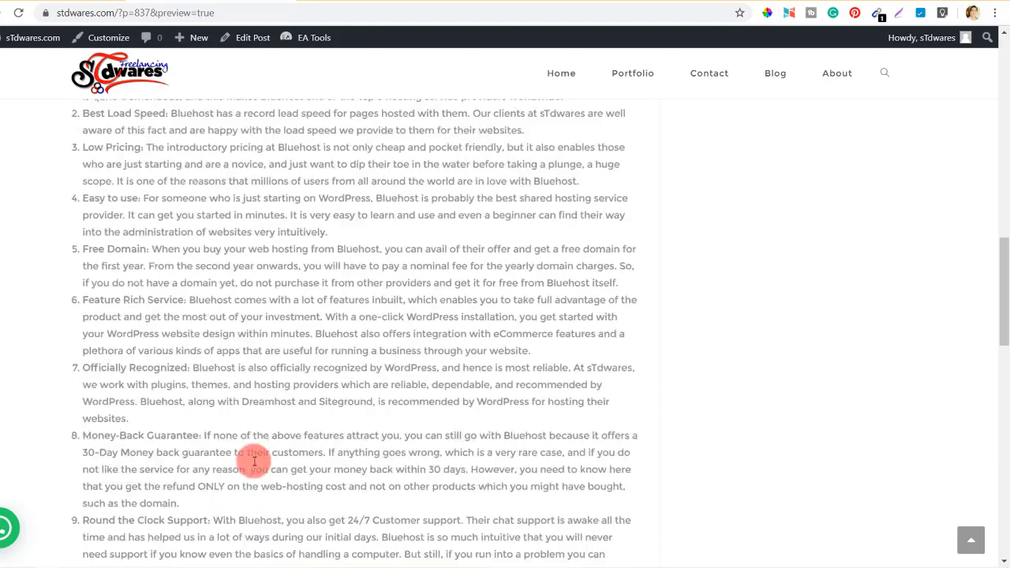
{"action": "scroll", "coordinate": [254, 462], "scroll_direction": "up", "scroll_amount": 5}
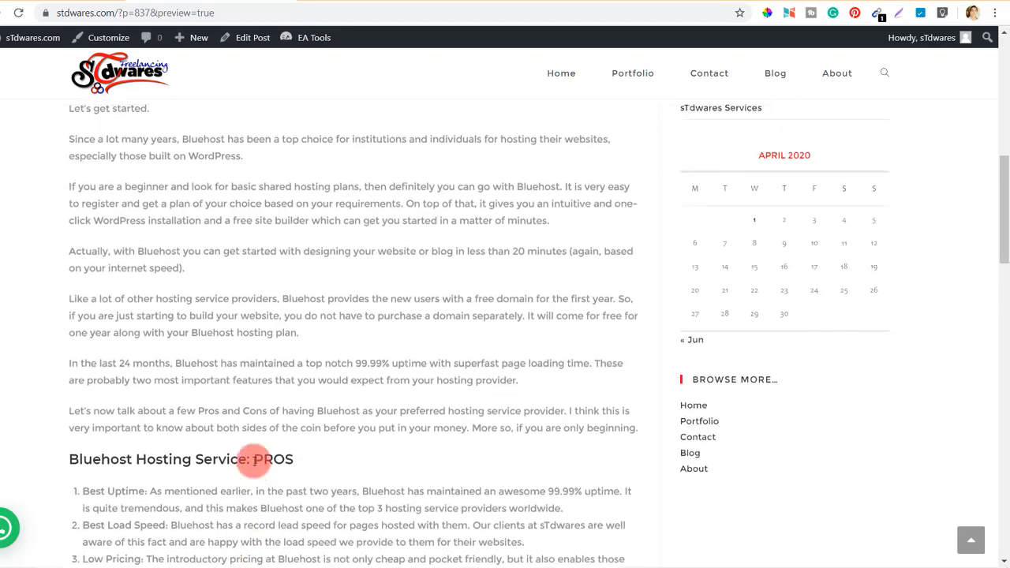
{"action": "scroll", "coordinate": [254, 461], "scroll_direction": "up", "scroll_amount": 5}
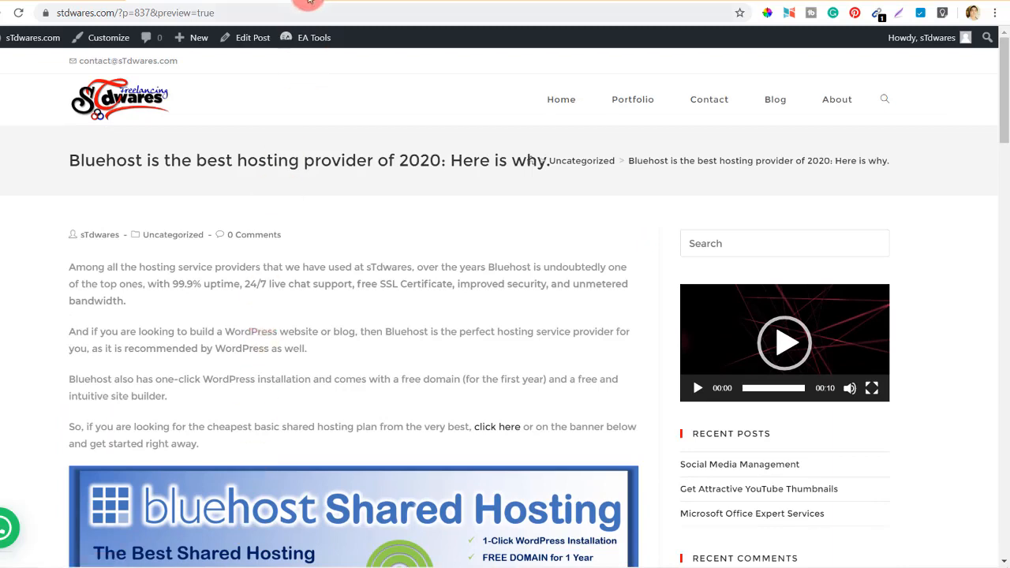
Return to the post editor and save the post as a draft
{"action": "left_click", "coordinate": [280, 2]}
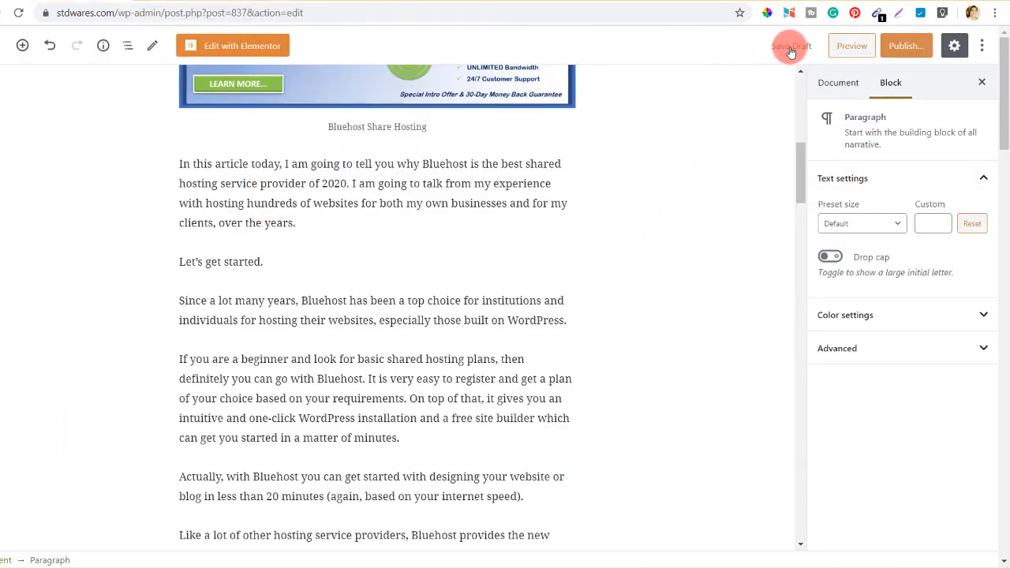
{"action": "left_click", "coordinate": [792, 47]}
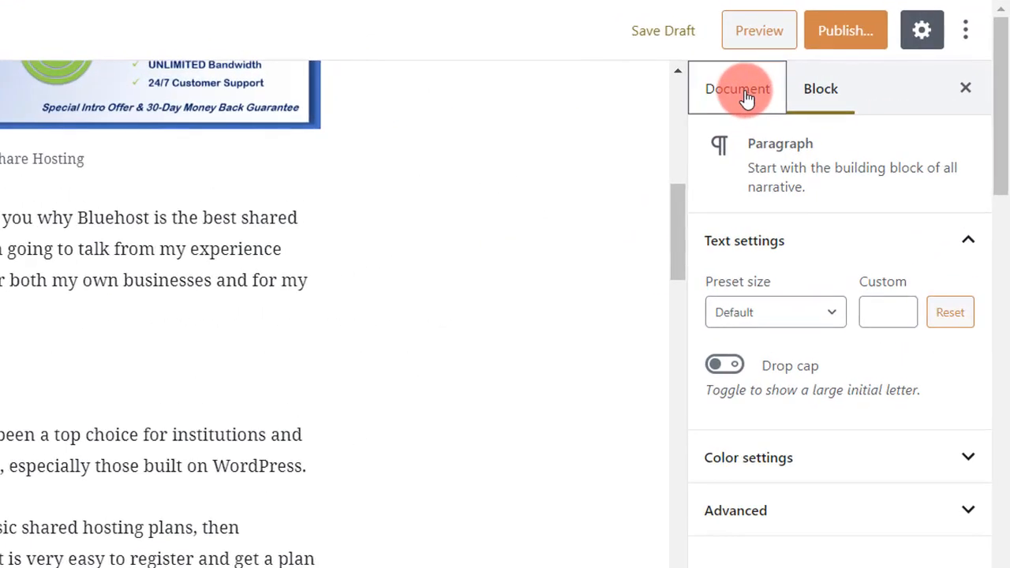
Shorten the post's URL slug to "bluehost-is-the-best-hosting-provider-of-2020" in the document's permalink settings
{"action": "left_click", "coordinate": [738, 89]}
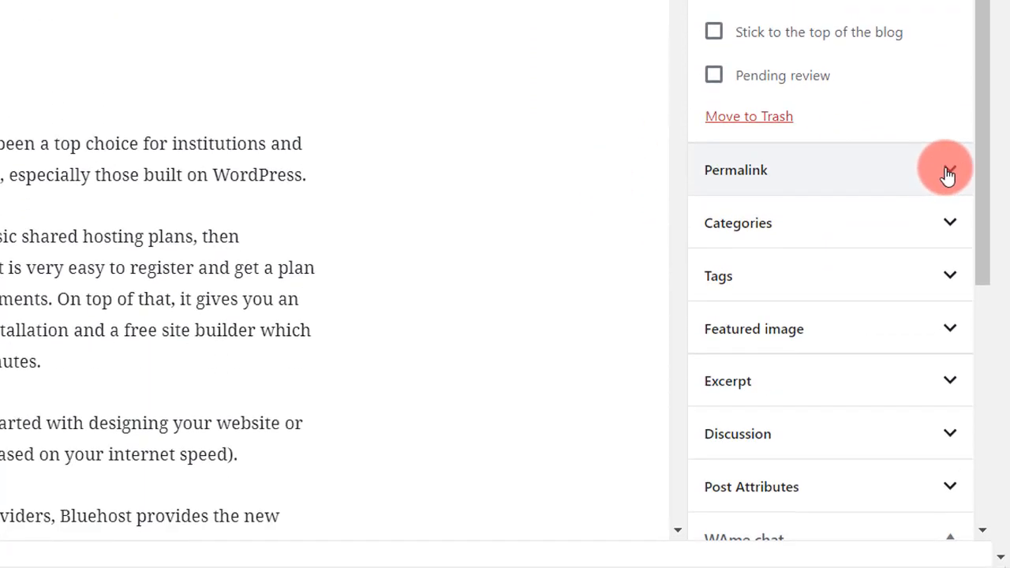
{"action": "left_click", "coordinate": [948, 172]}
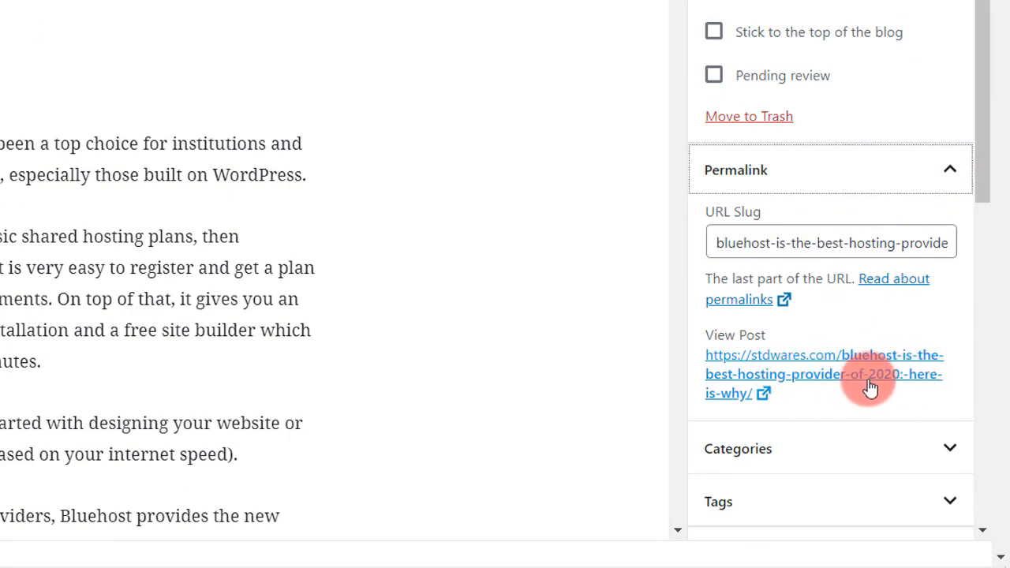
{"action": "left_click", "coordinate": [866, 244]}
{"action": "key", "text": "End"}
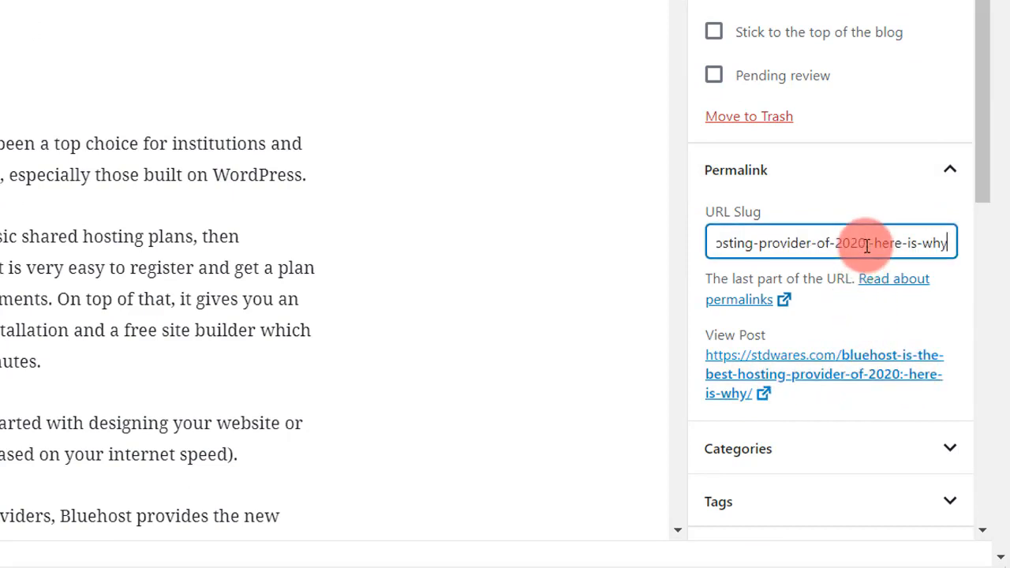
{"action": "key", "text": "BackSpace"}
{"action": "key", "text": "BackSpace"}
{"action": "key", "text": "BackSpace"}
{"action": "key", "text": "BackSpace"}
{"action": "key", "text": "BackSpace"}
{"action": "key", "text": "BackSpace"}
{"action": "key", "text": "BackSpace"}
{"action": "key", "text": "BackSpace"}
{"action": "key", "text": "BackSpace"}
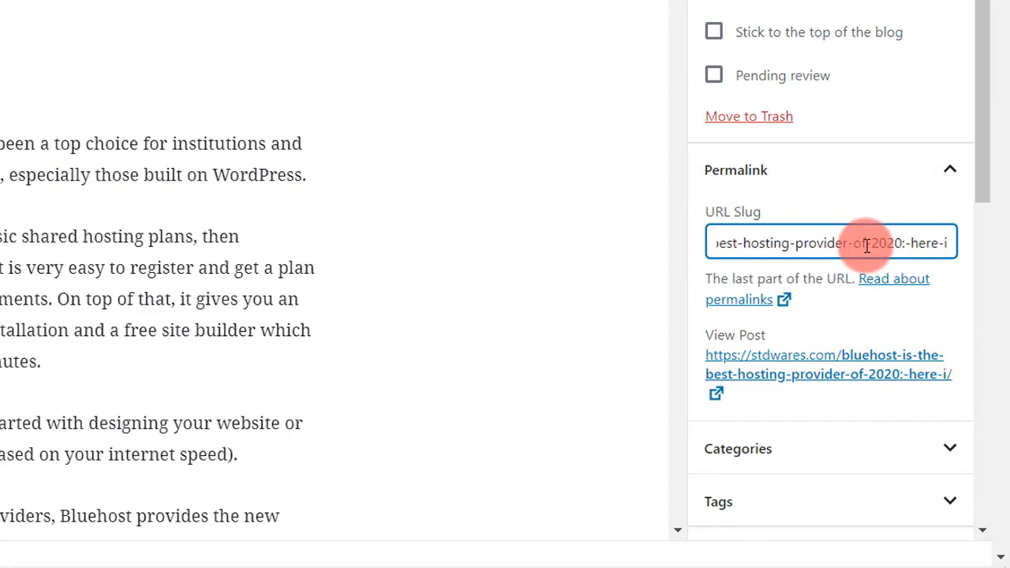
{"action": "key", "text": "BackSpace"}
{"action": "key", "text": "BackSpace"}
{"action": "key", "text": "BackSpace"}
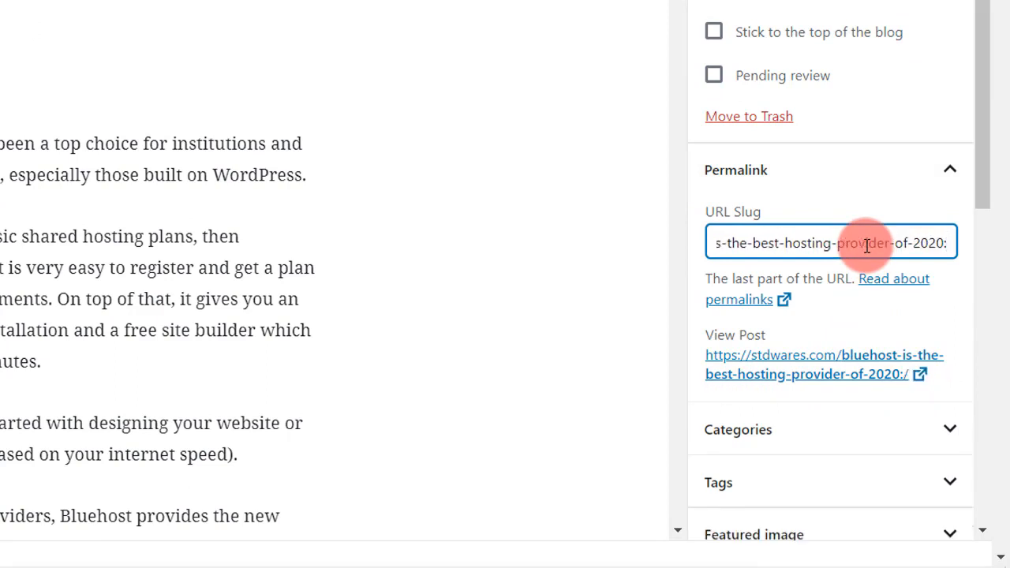
{"action": "key", "text": "BackSpace"}
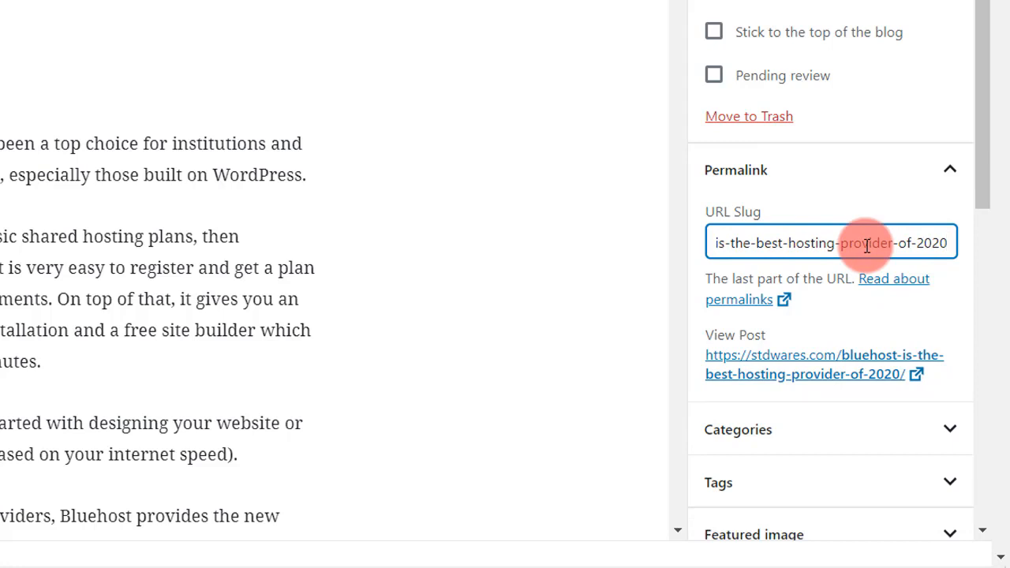
{"action": "left_click", "coordinate": [953, 171]}
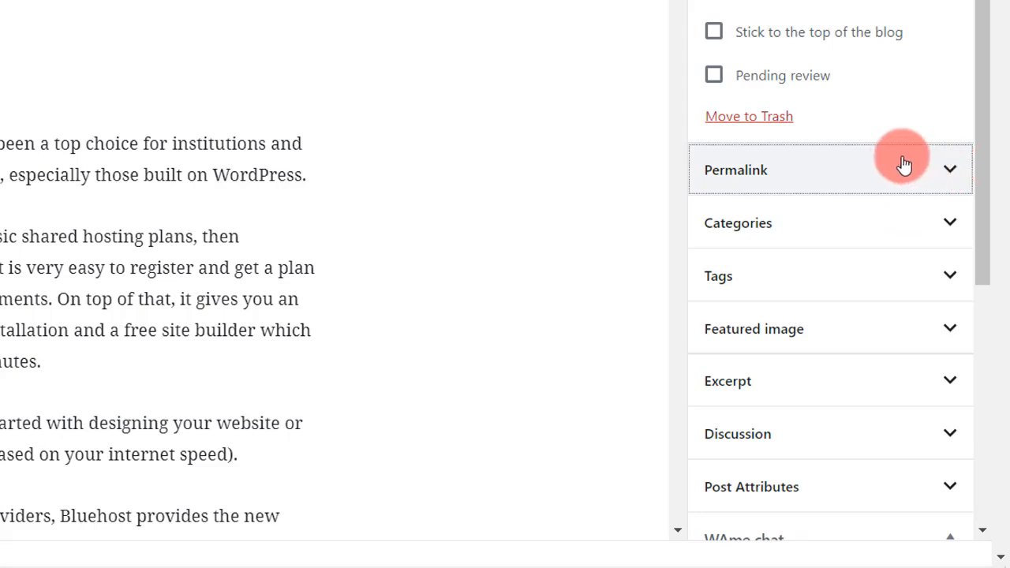
Take the post out of the Uncategorized category and assign it to a new category named "Hosting"
{"action": "left_click", "coordinate": [878, 223]}
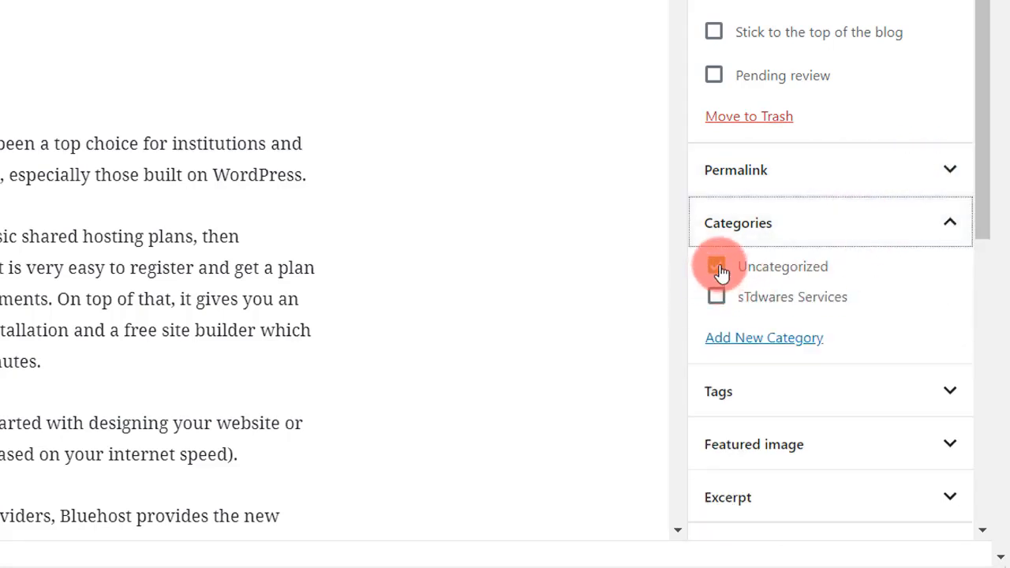
{"action": "left_click", "coordinate": [717, 268]}
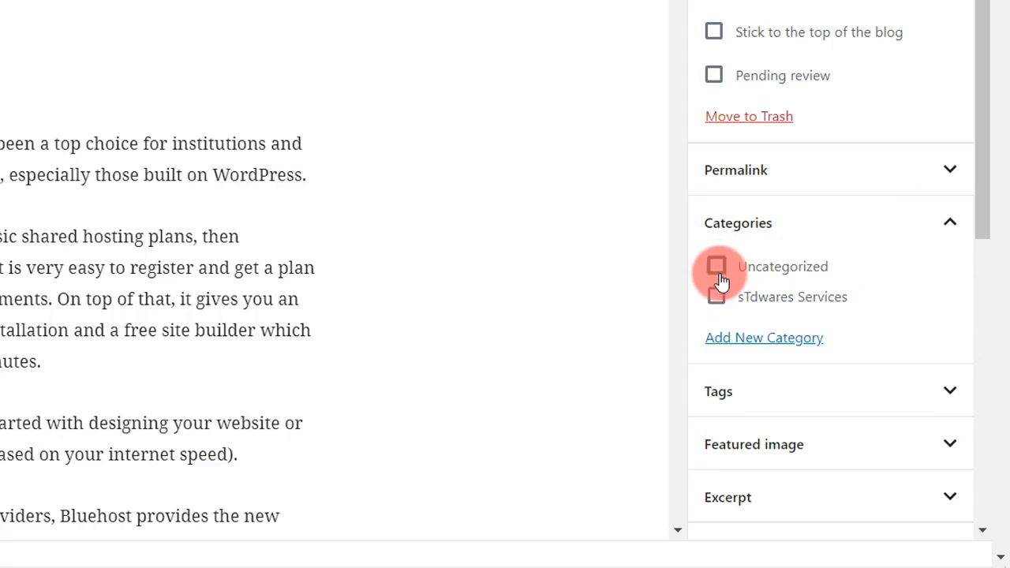
{"action": "left_click", "coordinate": [752, 342]}
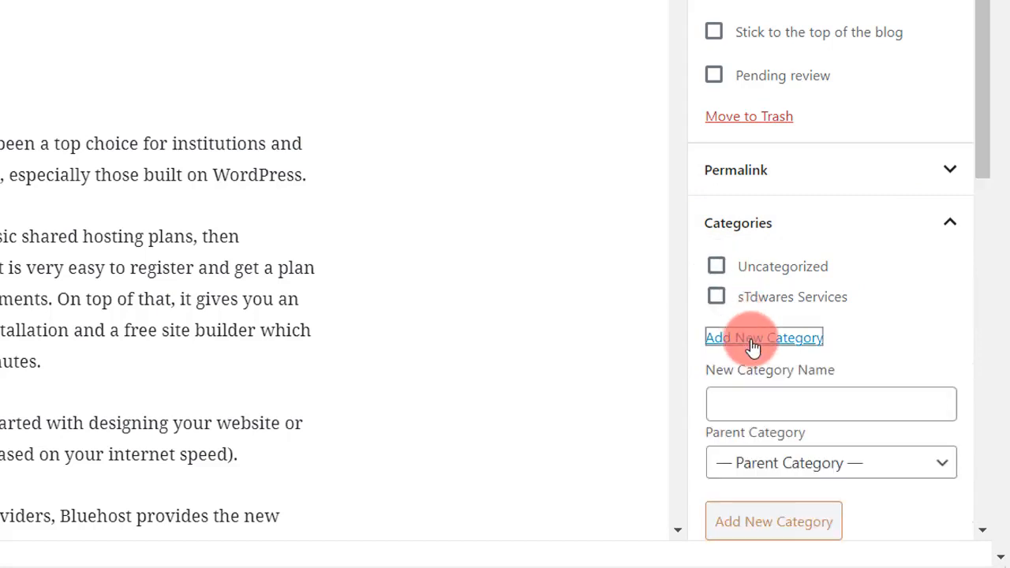
{"action": "left_click", "coordinate": [748, 409]}
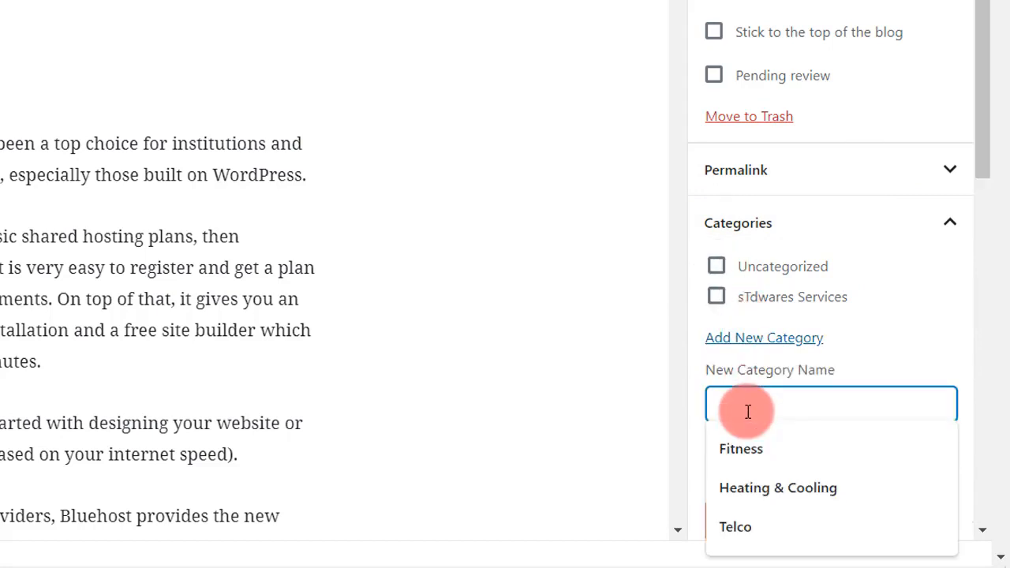
{"action": "type", "text": "Hosting"}
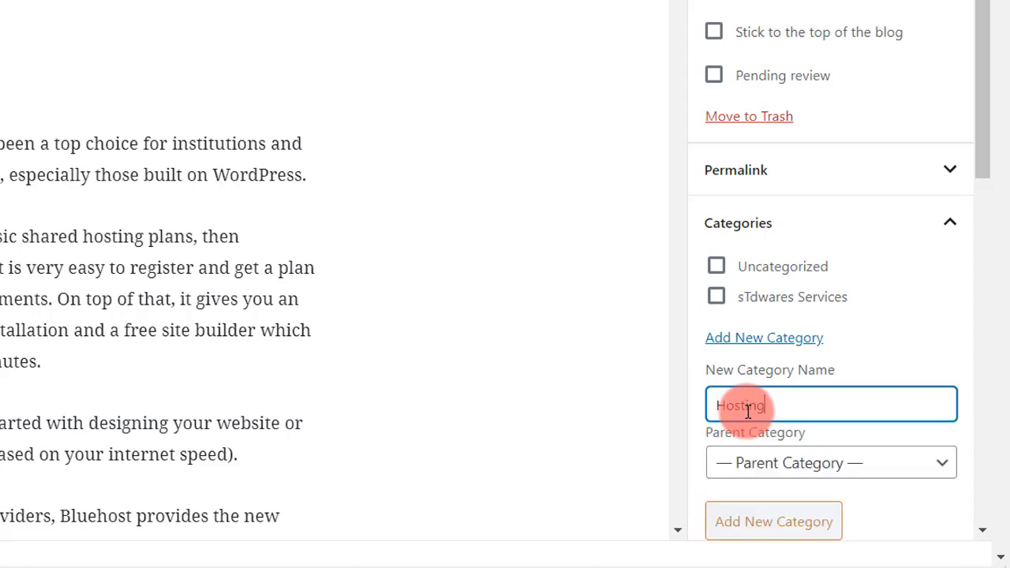
{"action": "scroll", "coordinate": [825, 357], "scroll_direction": "down", "scroll_amount": 2}
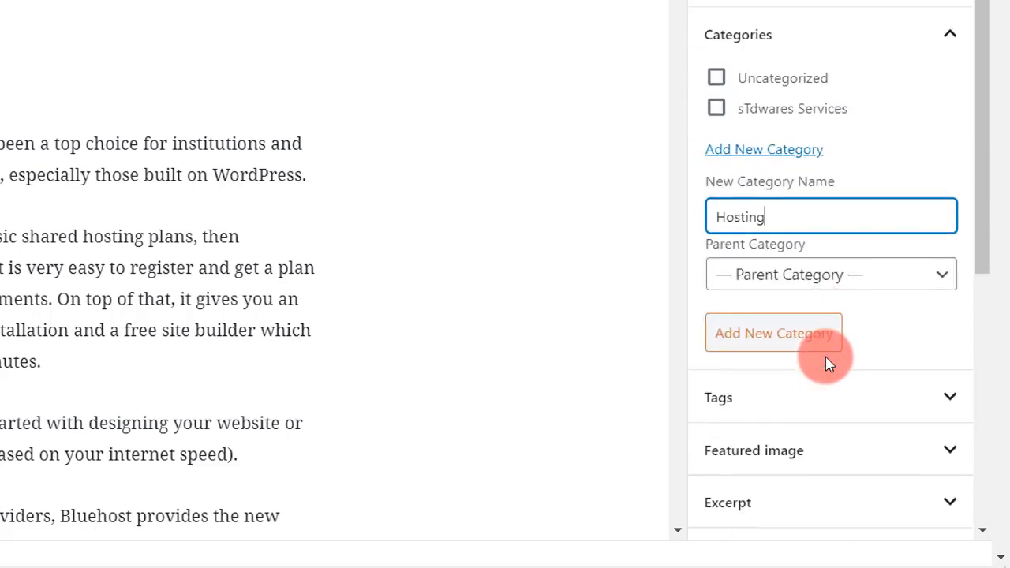
{"action": "left_click", "coordinate": [775, 342]}
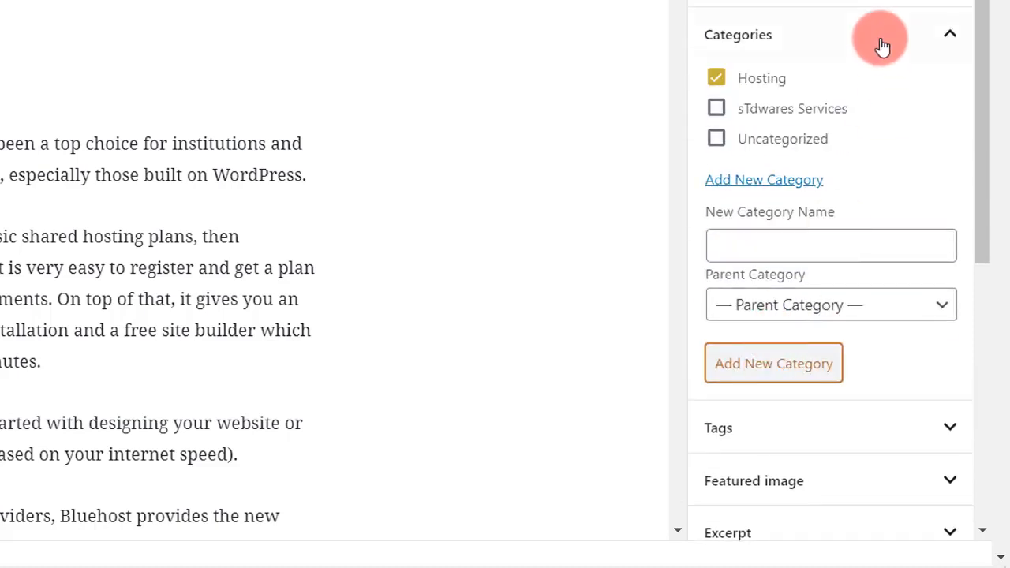
{"action": "left_click", "coordinate": [950, 36]}
Add the tags "sTdwares Website Design Services" and "Best Hosting PLans" to the post
{"action": "left_click", "coordinate": [950, 89]}
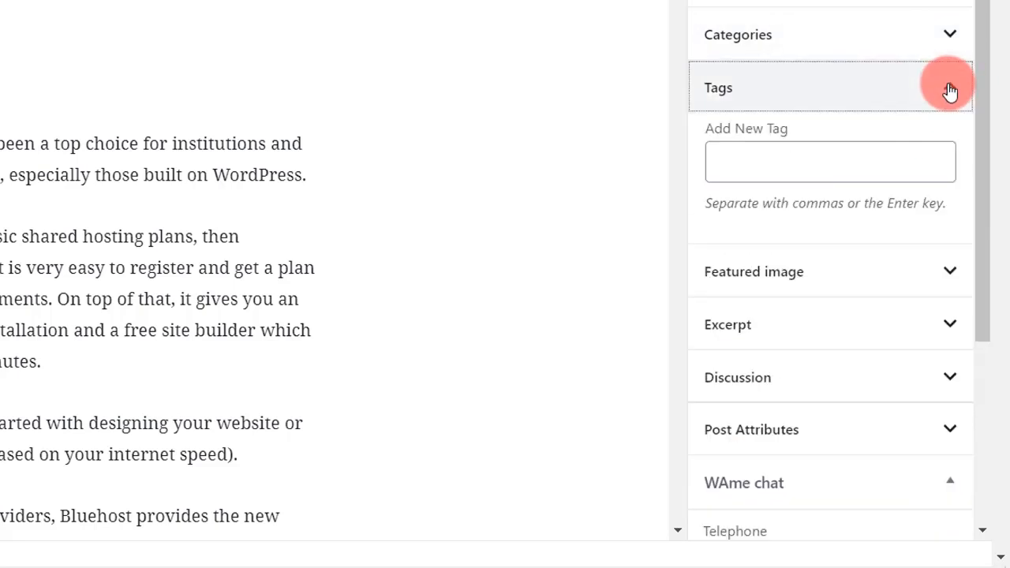
{"action": "left_click", "coordinate": [792, 161]}
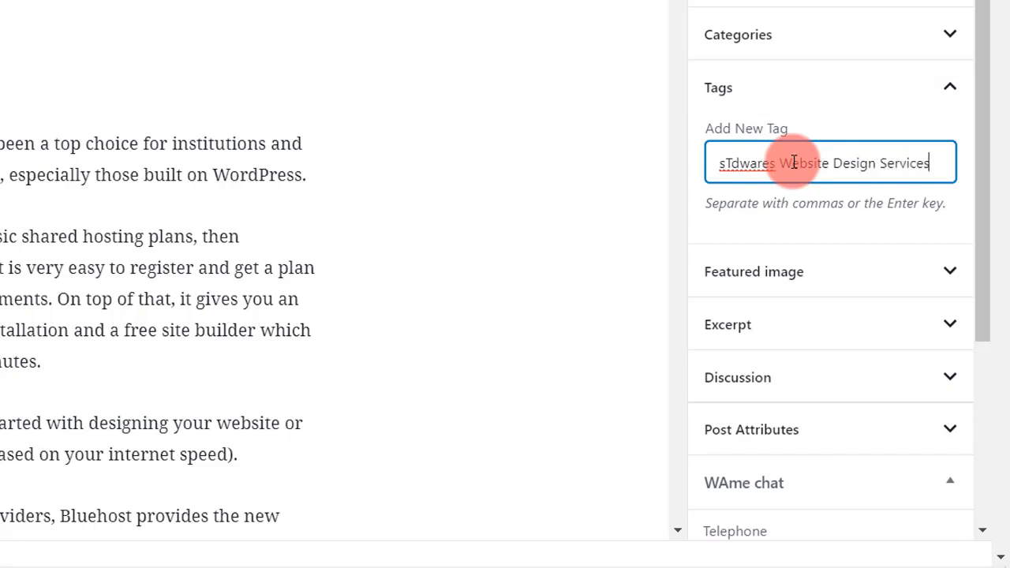
{"action": "key", "text": "Return"}
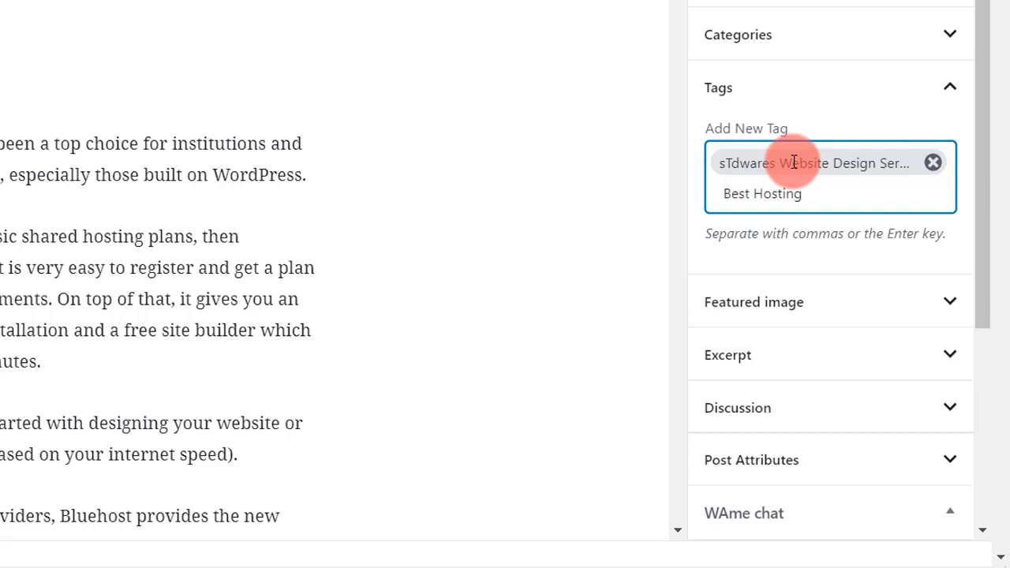
{"action": "type", "text": "PLans"}
{"action": "key", "text": "Return"}
{"action": "type", "text": "Best Hosting"}
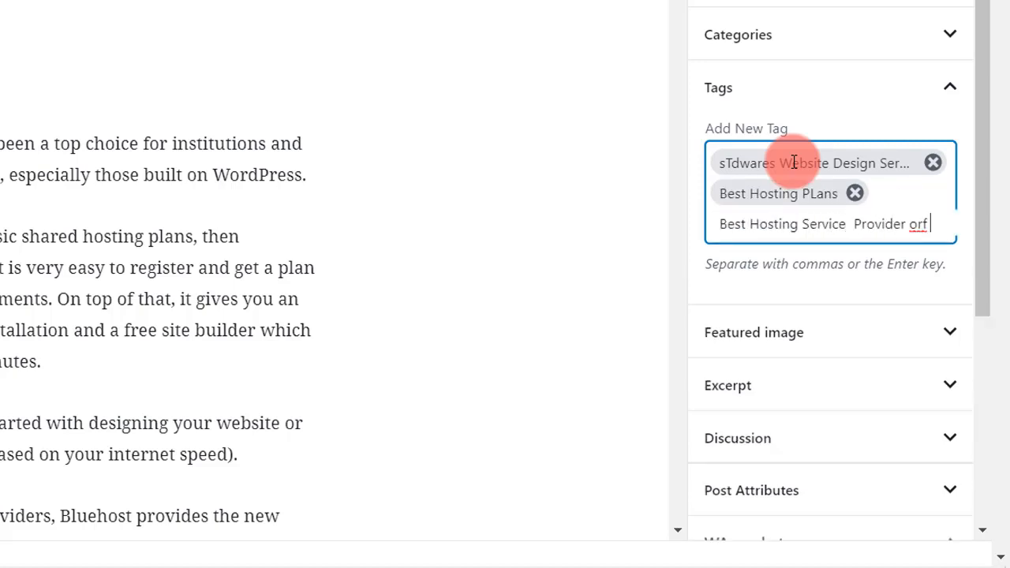
{"action": "key", "text": "Return"}
{"action": "key", "text": "BackSpace"}
Add the tags "Bluehost Shared Hosting", "Best Hosting of 2020" and "sTdwares Hosting Plans" to the post
{"action": "type", "text": "Bluehost Shared Hosting"}
{"action": "key", "text": "Return"}
{"action": "type", "text": "Best Hosting"}
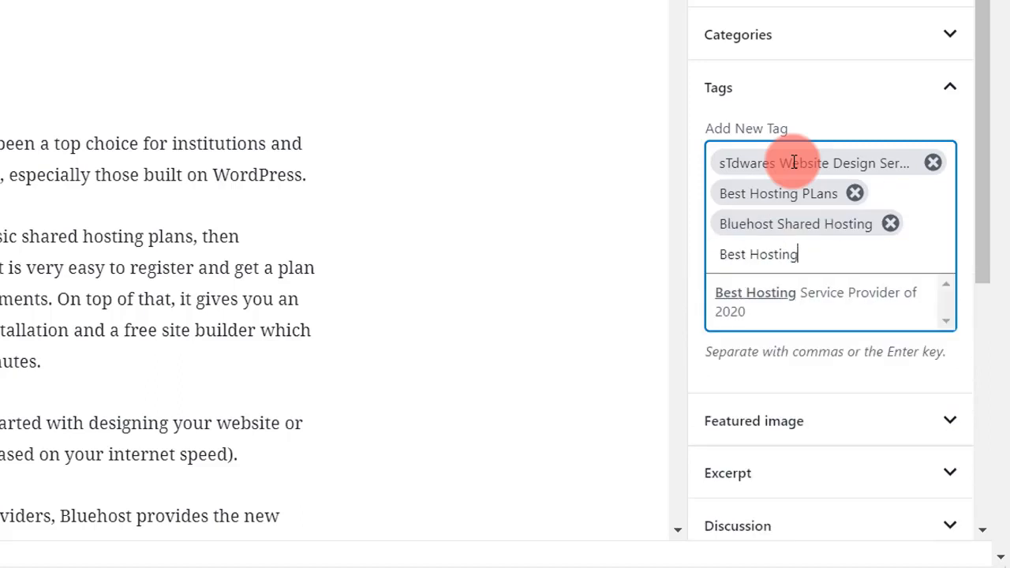
{"action": "type", "text": "of 2020"}
{"action": "key", "text": "Return"}
{"action": "type", "text": "sTdwares Hosting Pla"}
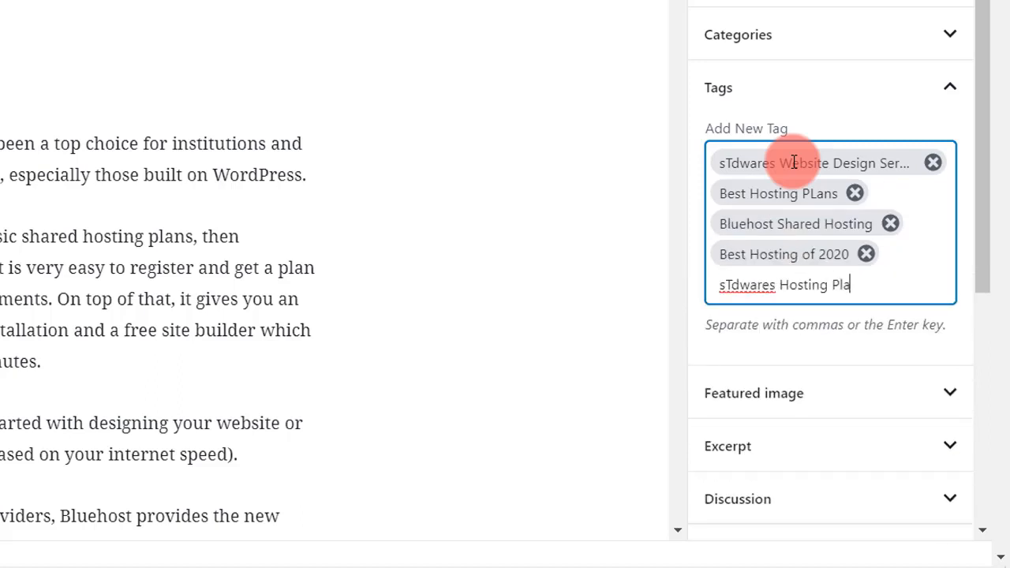
{"action": "type", "text": "ns"}
{"action": "key", "text": "Return"}
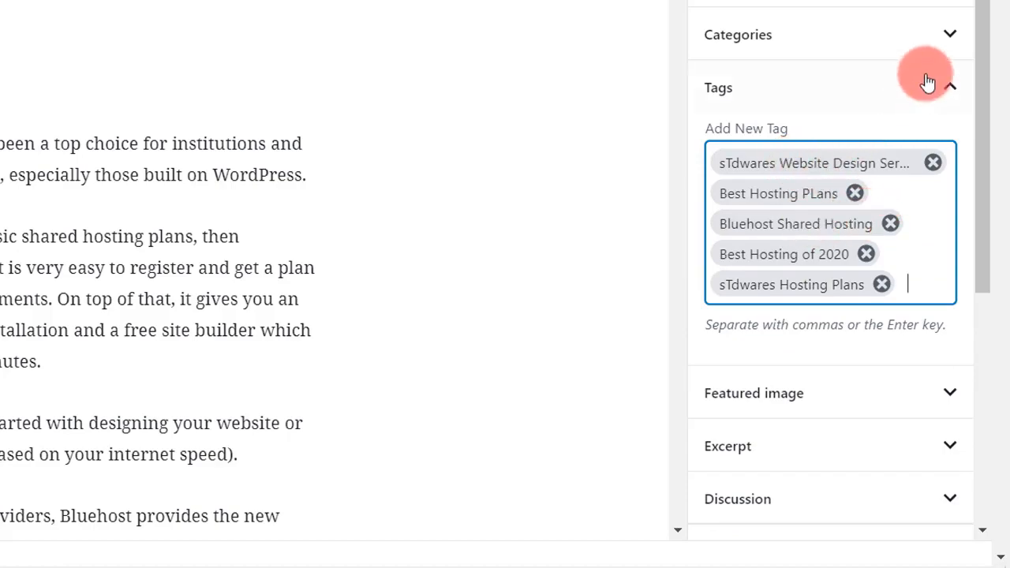
Set the Bluehost-Shared-Hosting-Services.png image from the media library as the post's featured image
{"action": "left_click", "coordinate": [951, 90]}
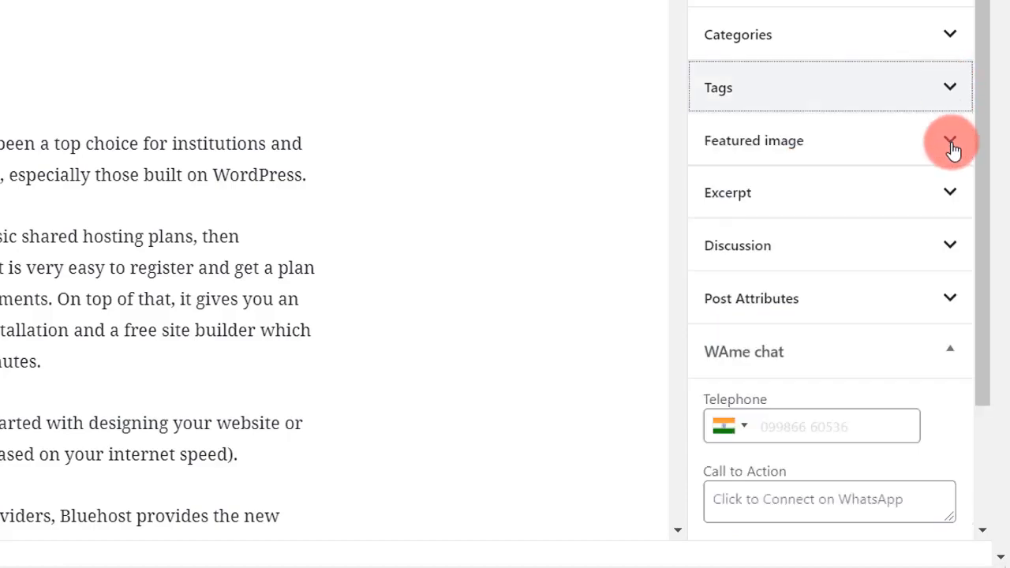
{"action": "left_click", "coordinate": [949, 143]}
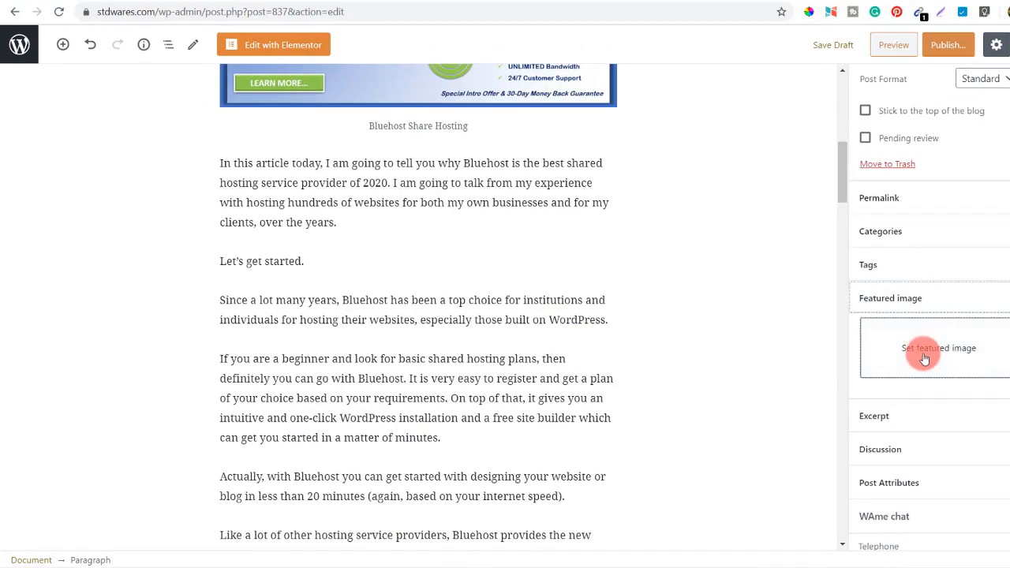
{"action": "left_click", "coordinate": [924, 357]}
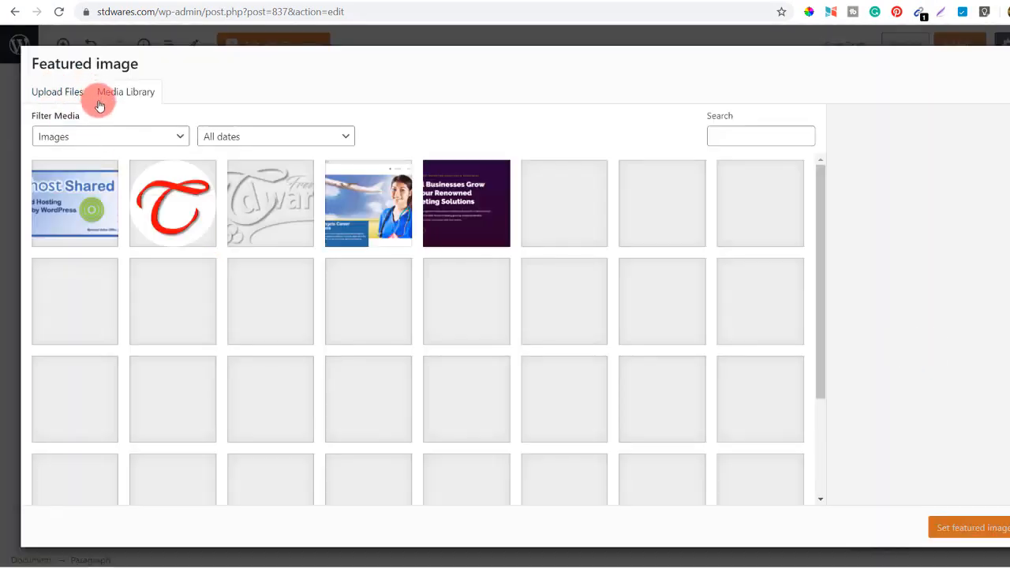
{"action": "left_click", "coordinate": [77, 194]}
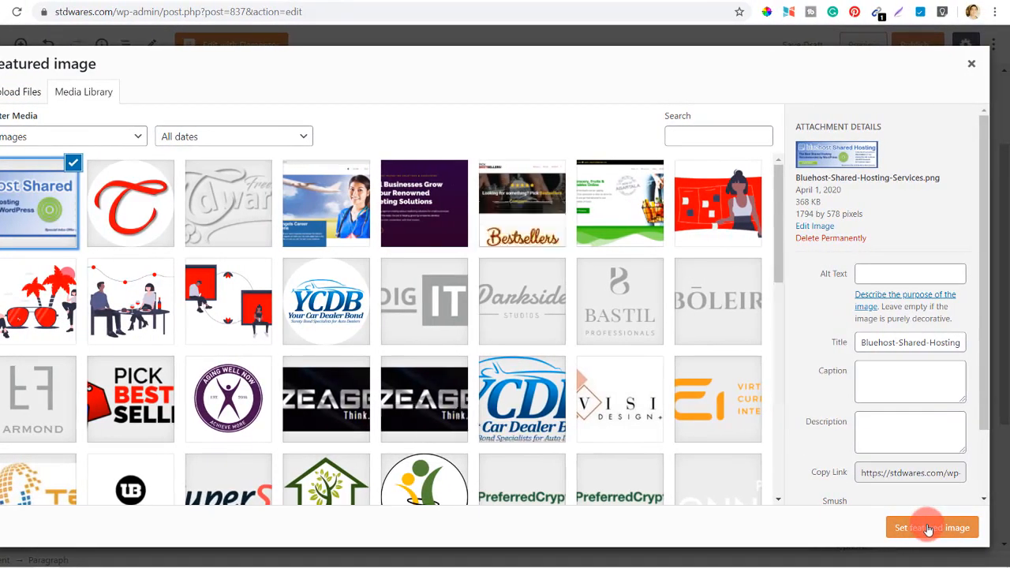
{"action": "left_click", "coordinate": [929, 529]}
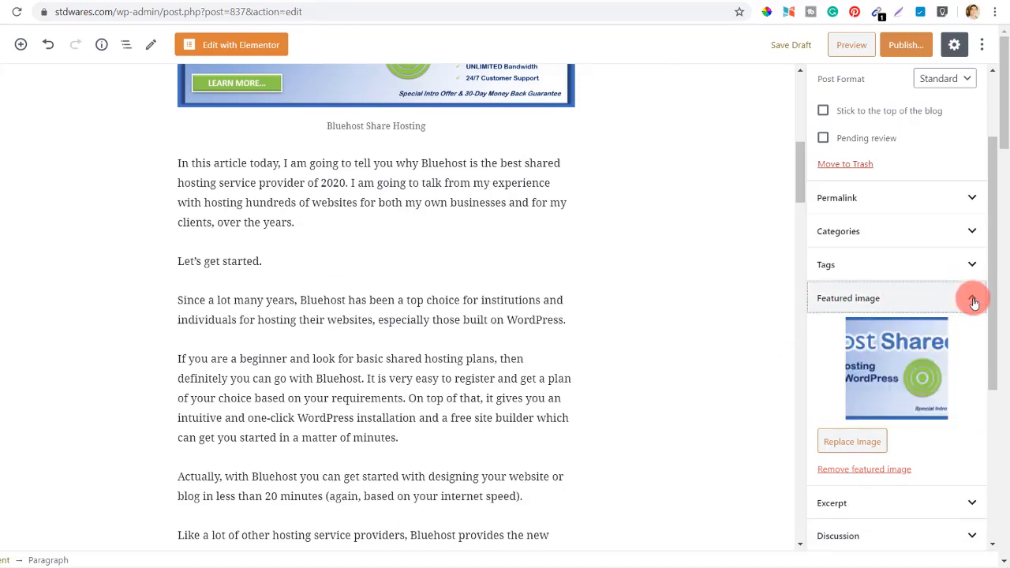
{"action": "left_click", "coordinate": [972, 300]}
Copy the paragraph starting "In this article today" below the banner and paste it as the post's excerpt
{"action": "left_click", "coordinate": [970, 332]}
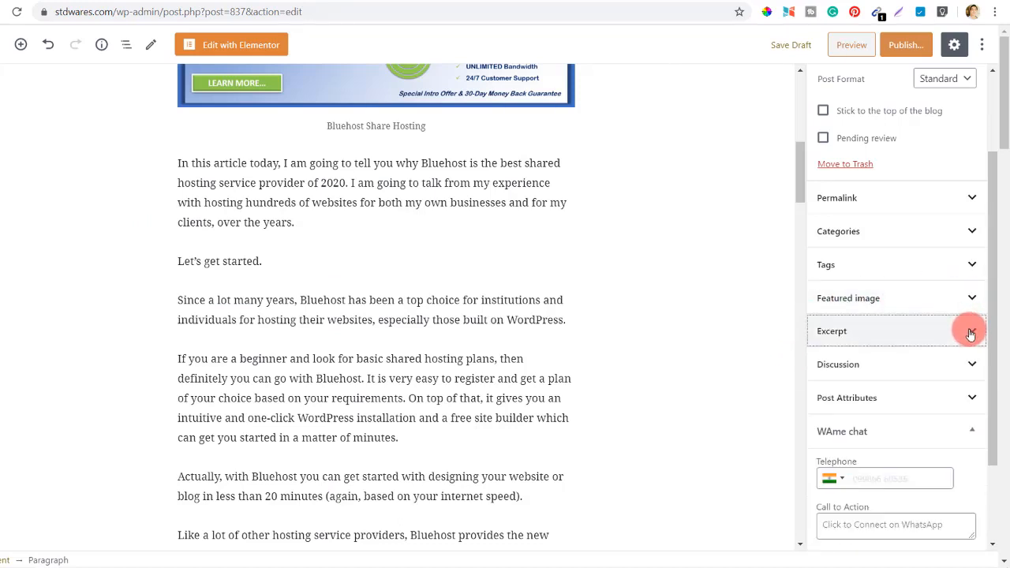
{"action": "scroll", "coordinate": [418, 304], "scroll_direction": "up", "scroll_amount": 1}
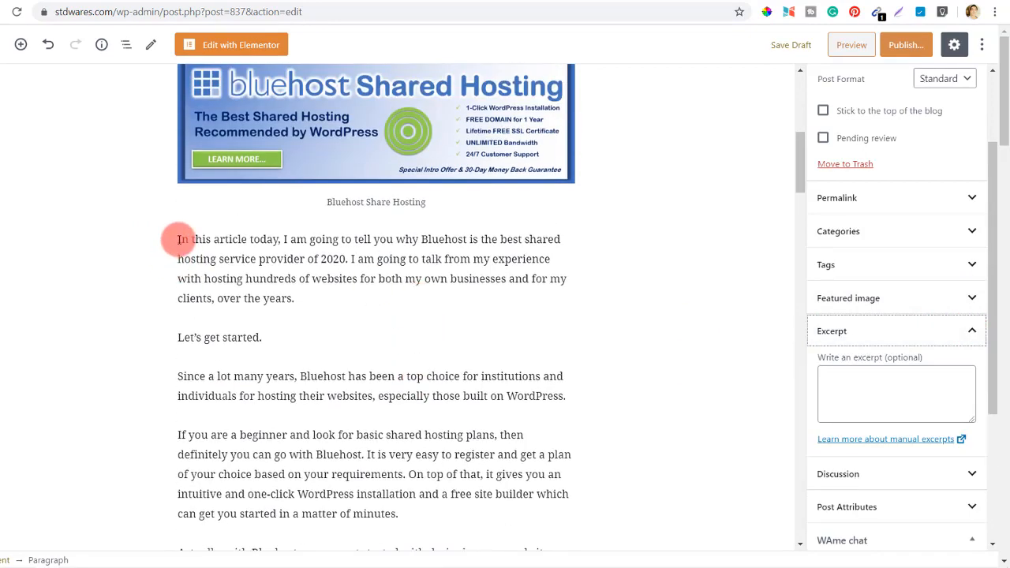
{"action": "left_click_drag", "start_coordinate": [177, 239], "coordinate": [300, 296]}
{"action": "key", "text": "ctrl+c"}
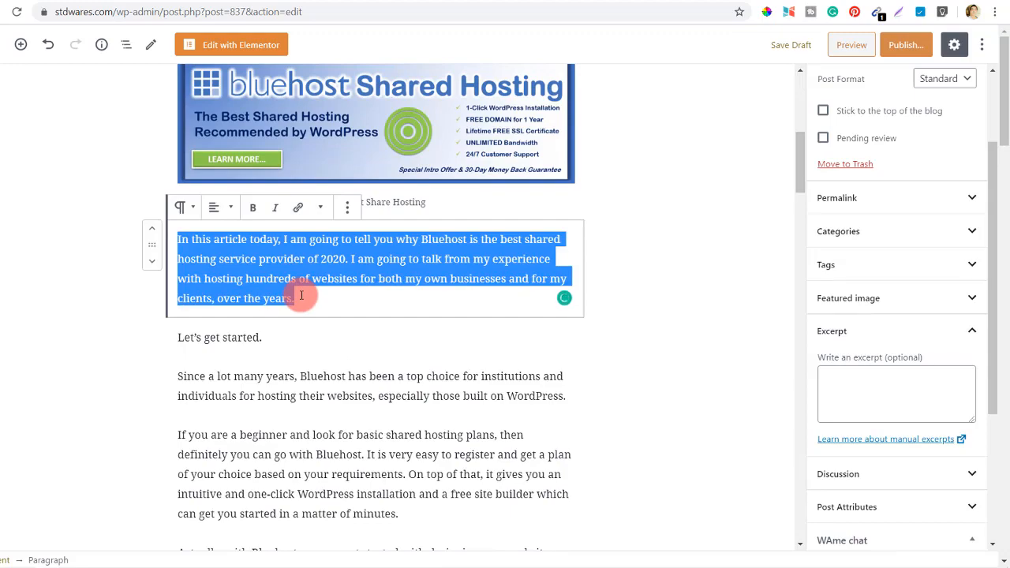
{"action": "left_click", "coordinate": [847, 390]}
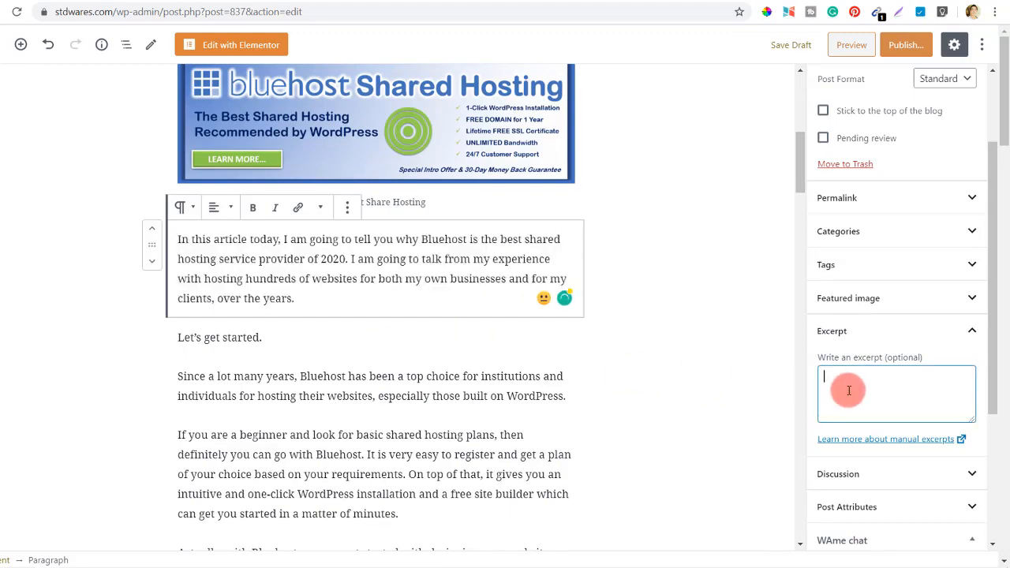
{"action": "key", "text": "ctrl+v"}
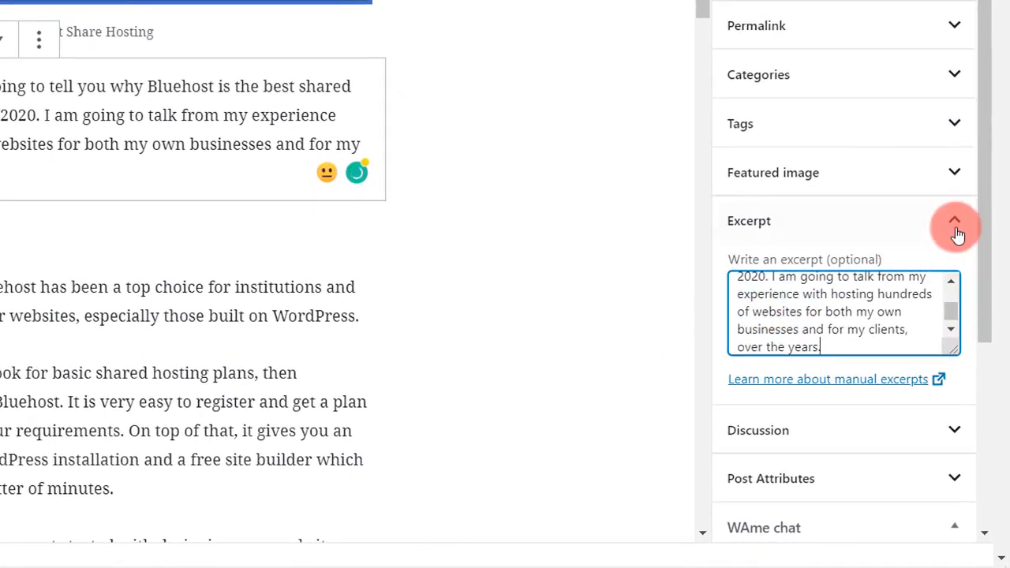
{"action": "left_click", "coordinate": [962, 277]}
Review the post's comment and pingback options and its template attribute
{"action": "left_click", "coordinate": [953, 267]}
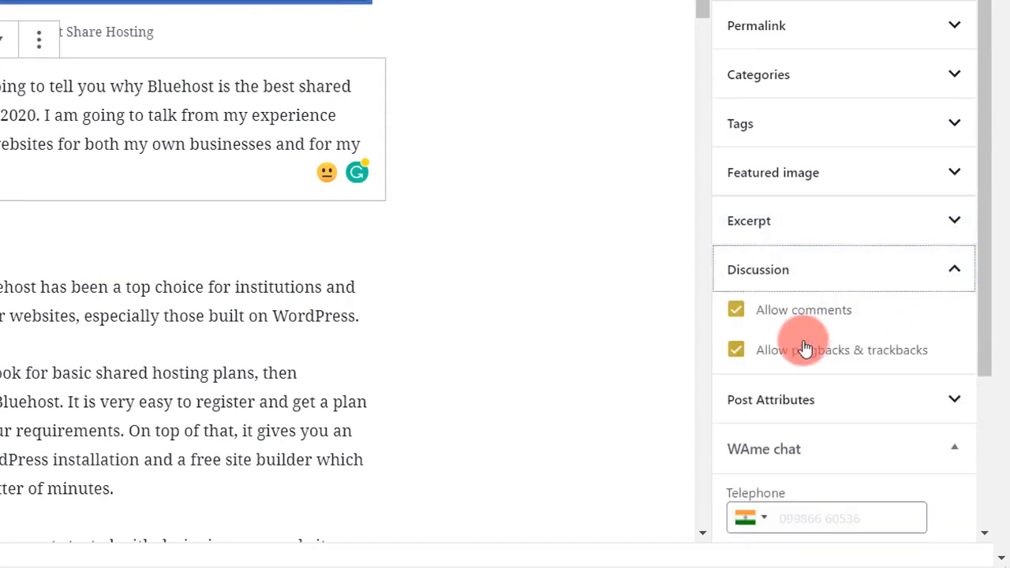
{"action": "left_click", "coordinate": [954, 273]}
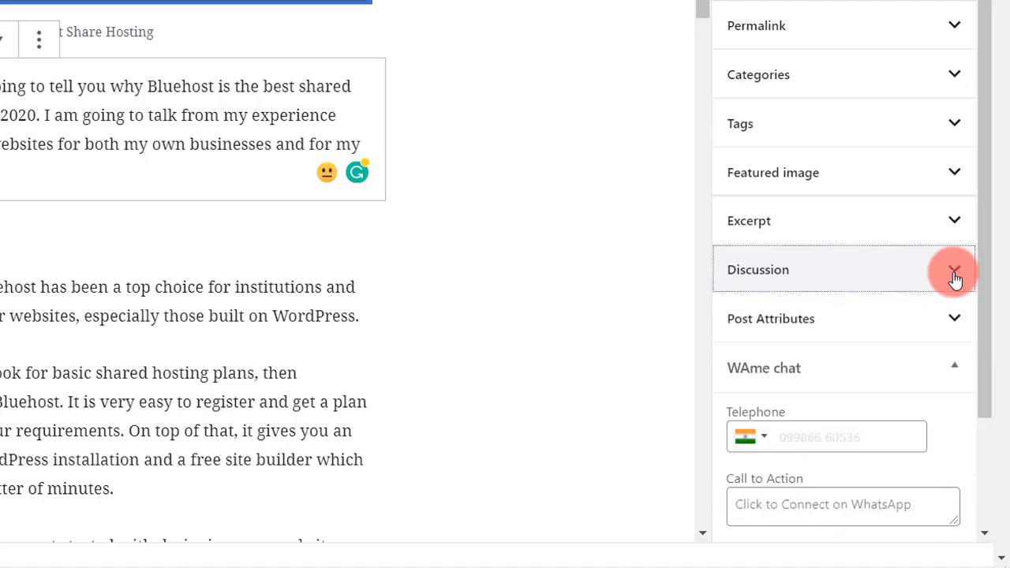
{"action": "left_click", "coordinate": [956, 321]}
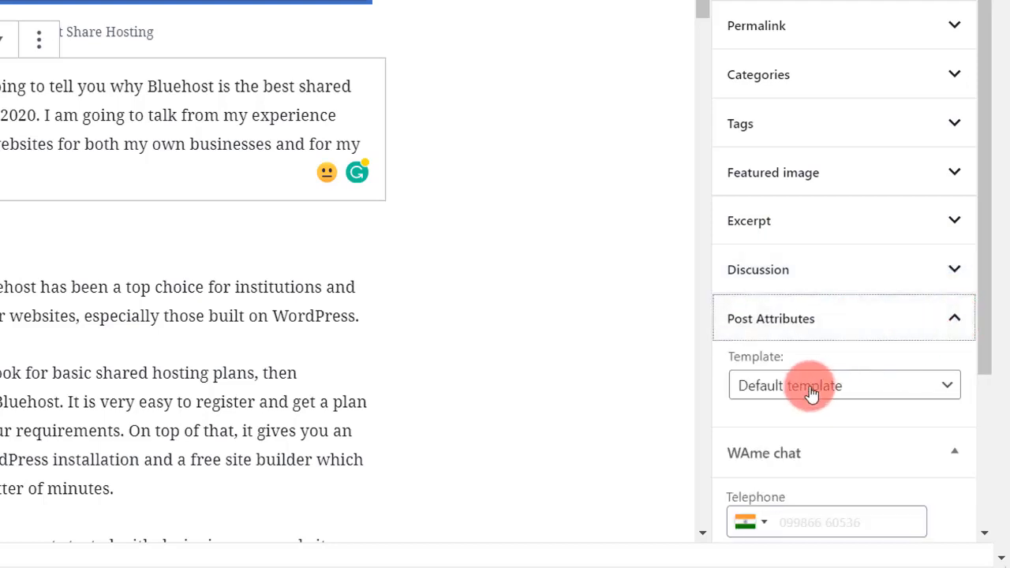
{"action": "left_click", "coordinate": [953, 320]}
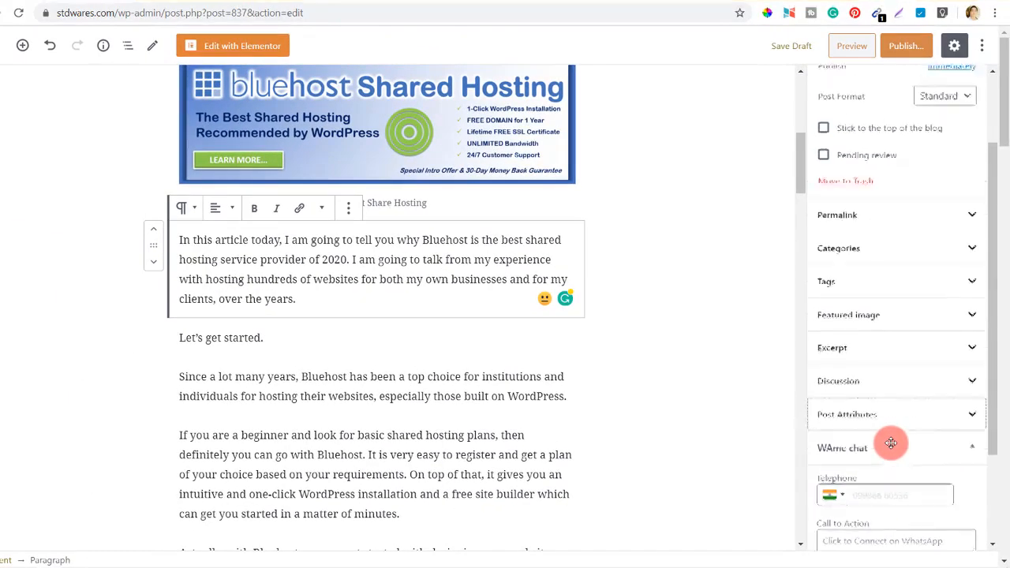
Examine the selected paragraph block's text, color and advanced settings, and return to the document settings
{"action": "scroll", "coordinate": [890, 442], "scroll_direction": "up", "scroll_amount": 3}
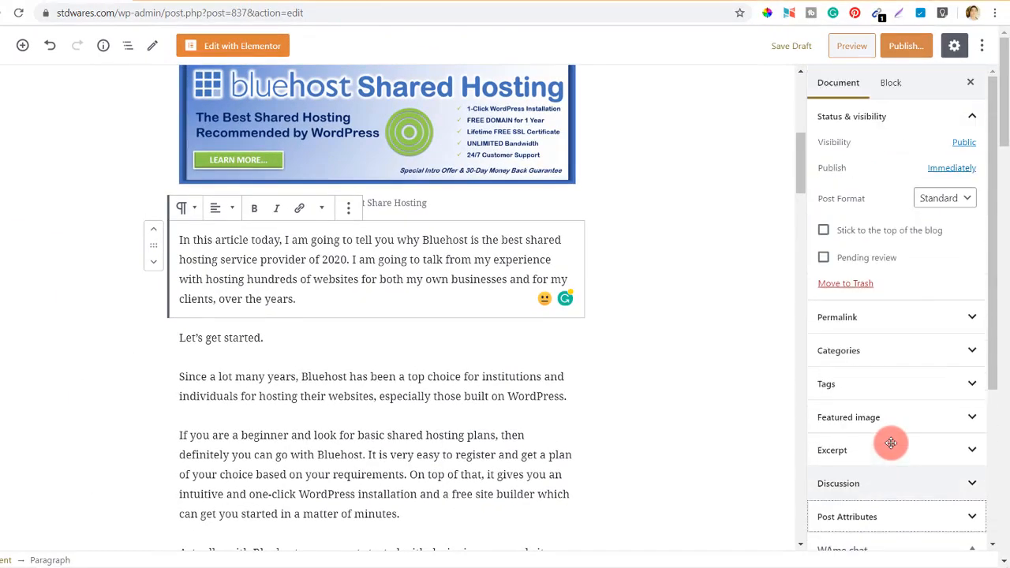
{"action": "left_click", "coordinate": [890, 82]}
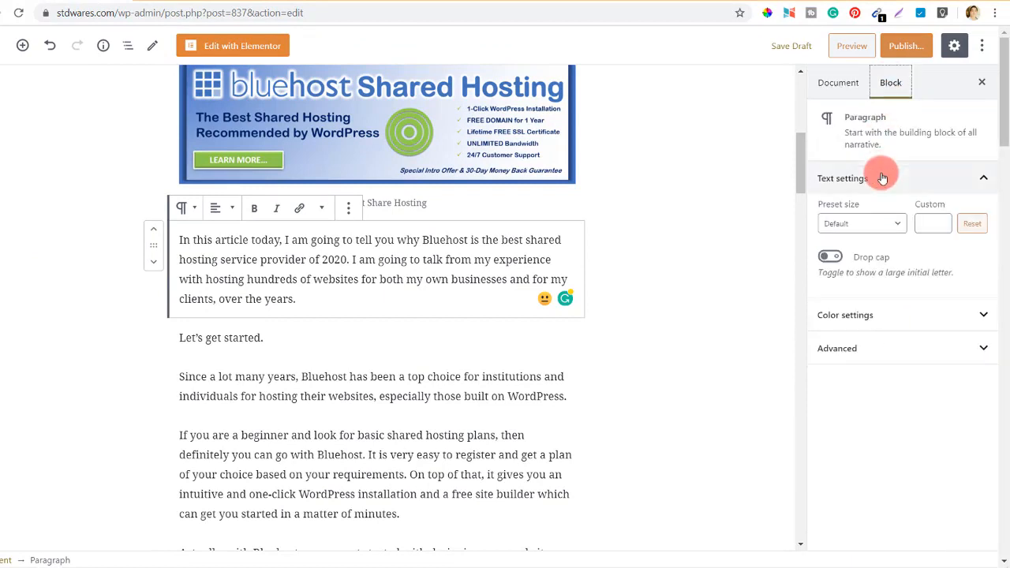
{"action": "left_click", "coordinate": [915, 317]}
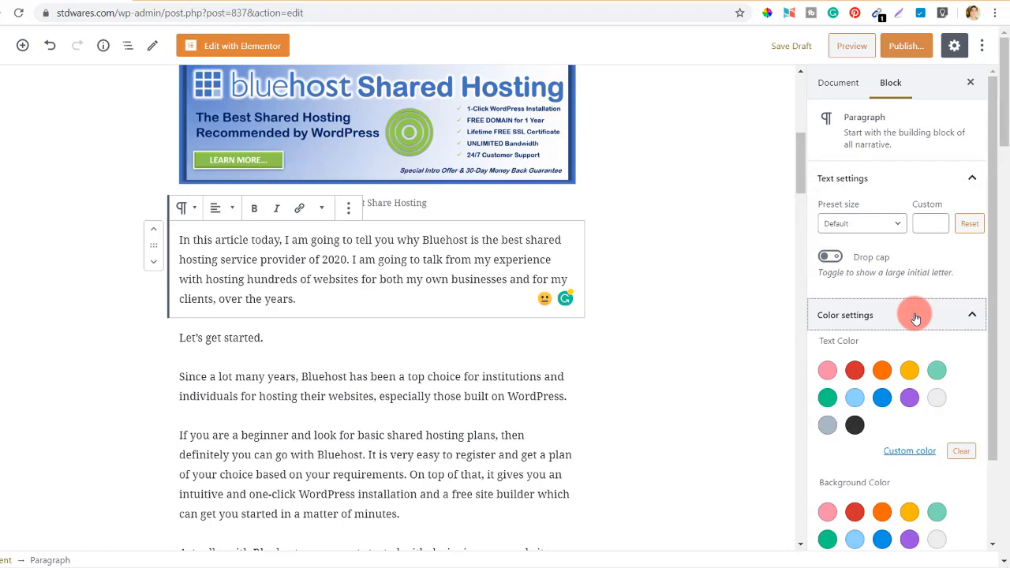
{"action": "left_click", "coordinate": [915, 317]}
{"action": "left_click", "coordinate": [917, 352]}
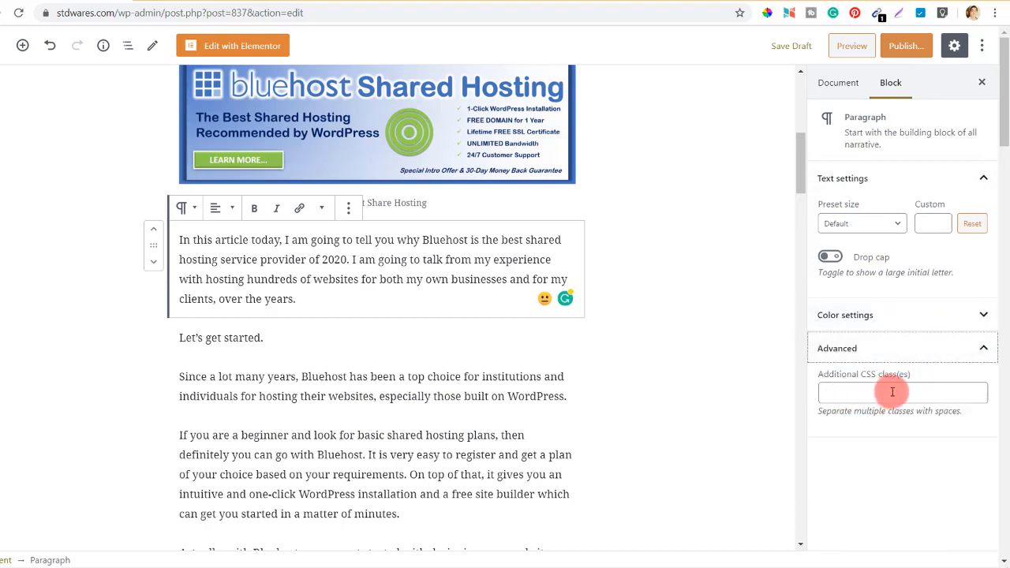
{"action": "left_click", "coordinate": [957, 357]}
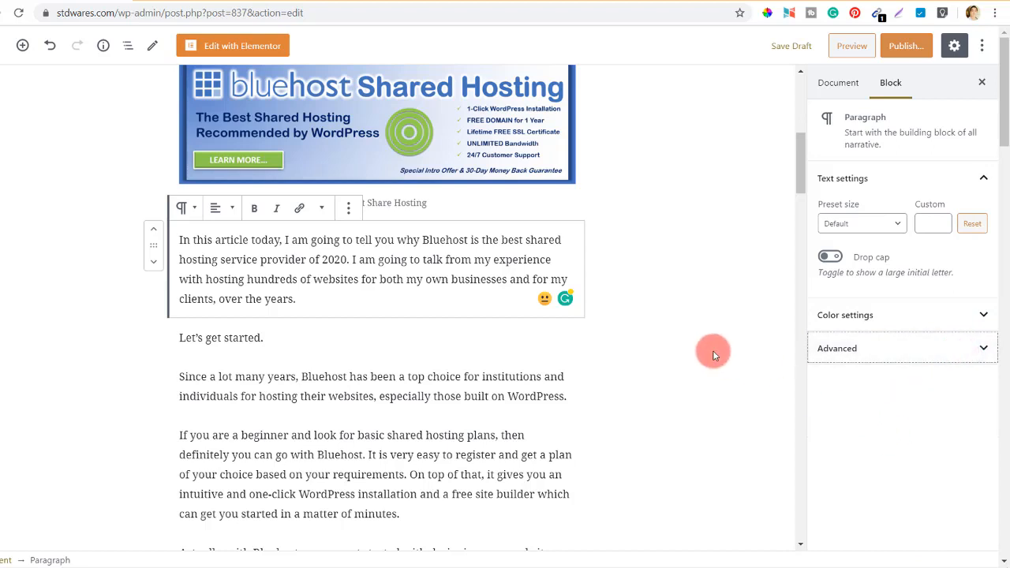
{"action": "left_click", "coordinate": [835, 84]}
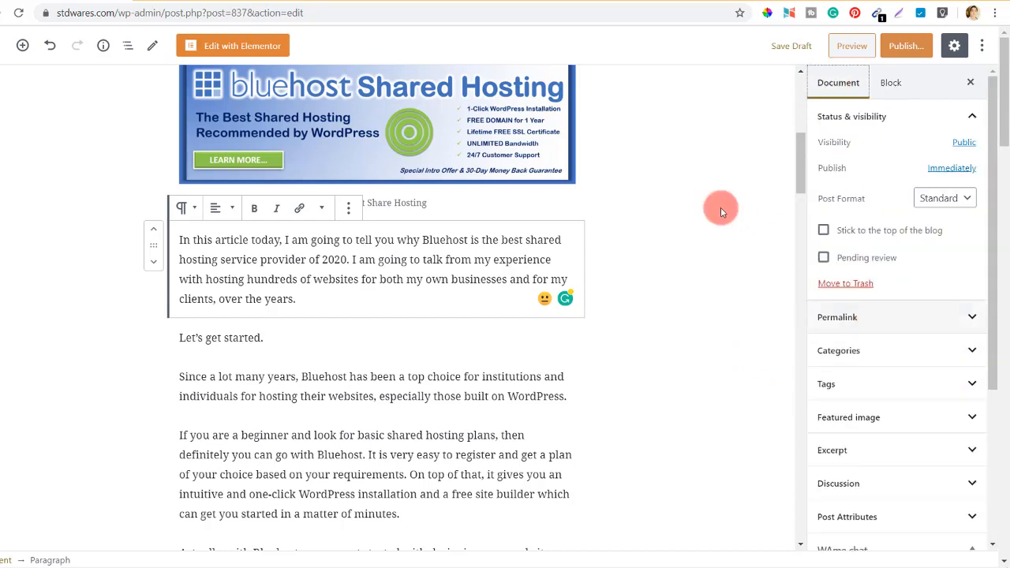
Save the post as a draft and publish it immediately with public visibility
{"action": "left_click", "coordinate": [793, 47]}
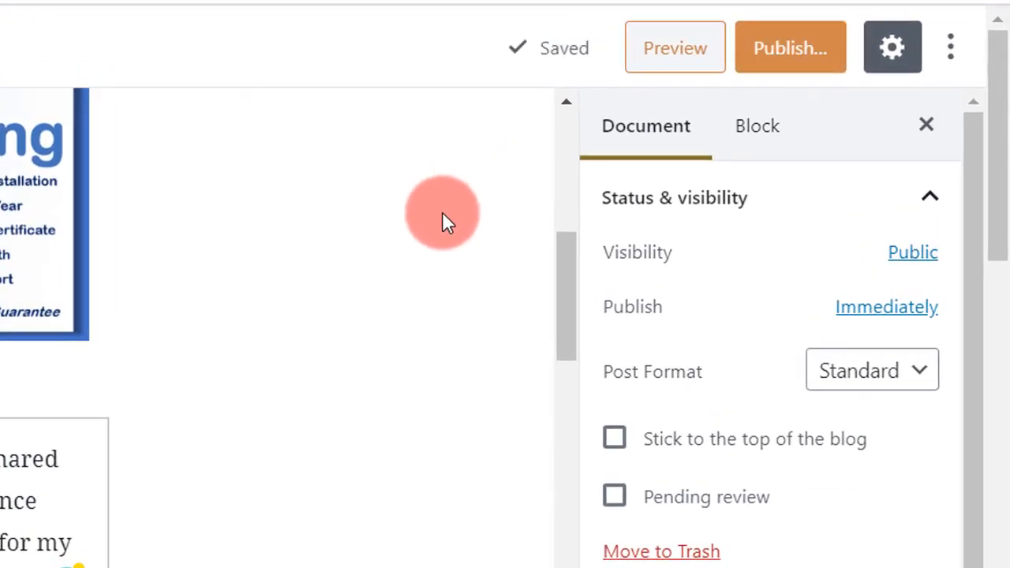
{"action": "left_click", "coordinate": [789, 47]}
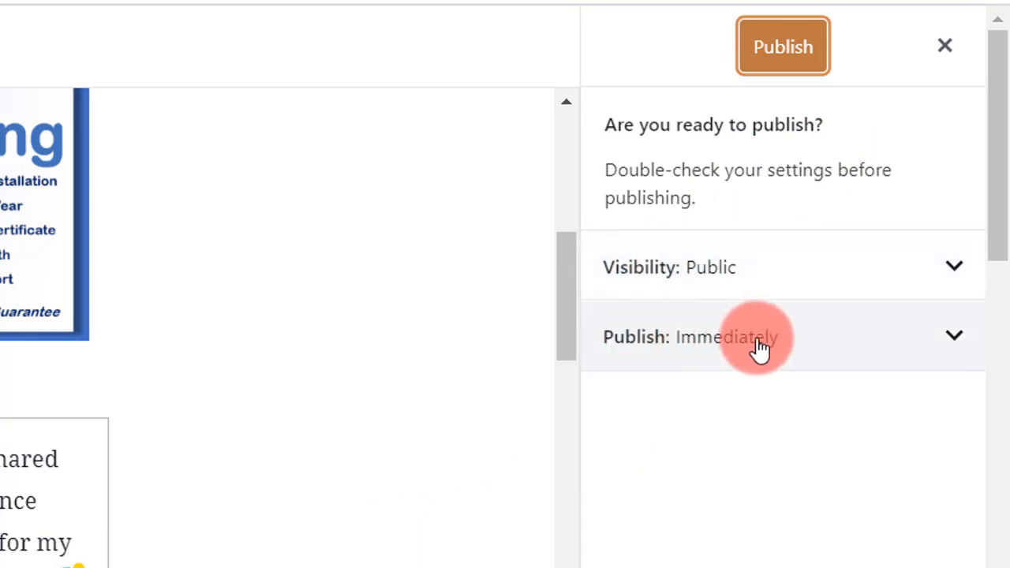
{"action": "left_click", "coordinate": [784, 52]}
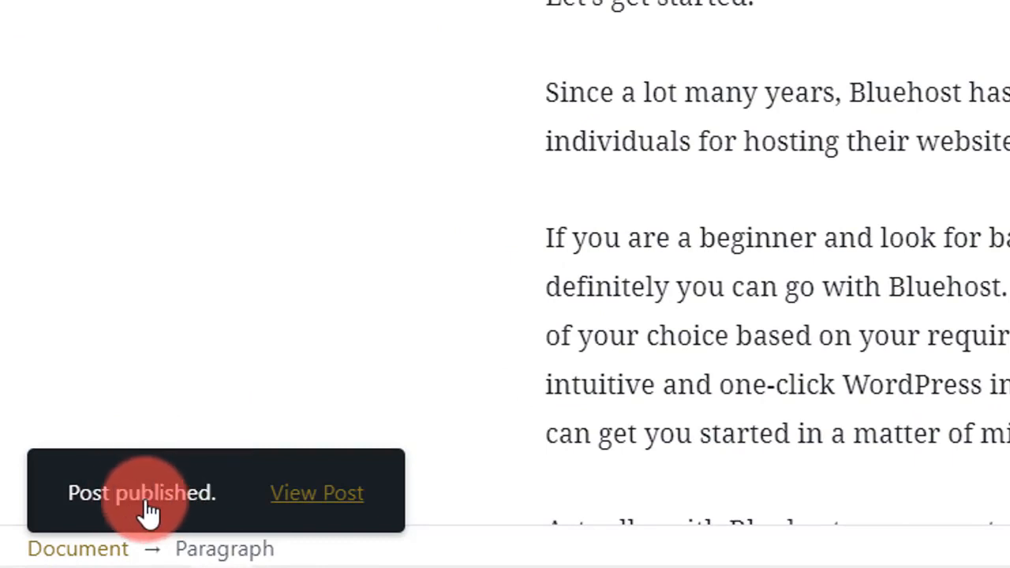
Open the published post in a new browser tab and examine its title, featured image, banner and article text
{"action": "right_click", "coordinate": [316, 500]}
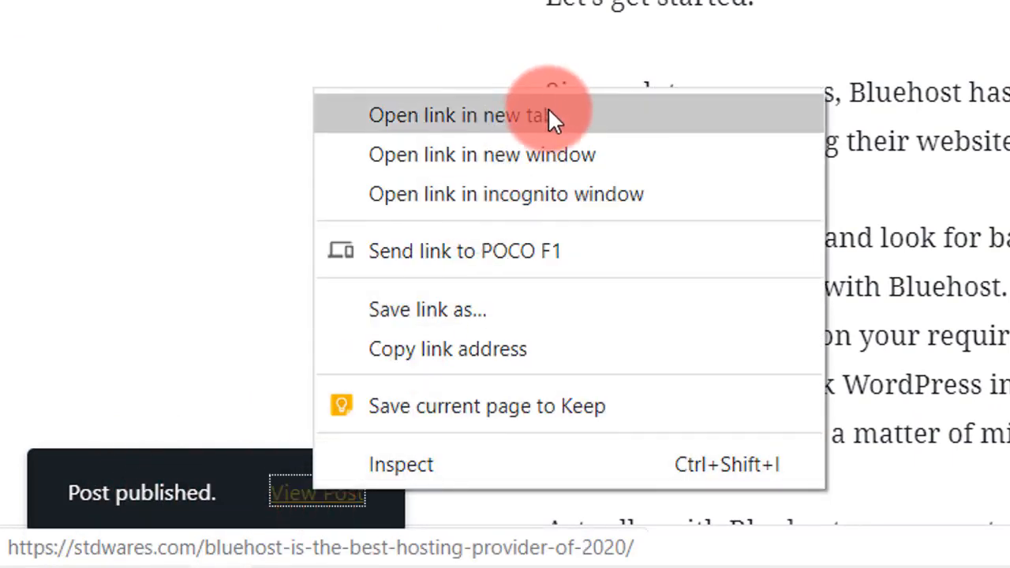
{"action": "left_click", "coordinate": [550, 116]}
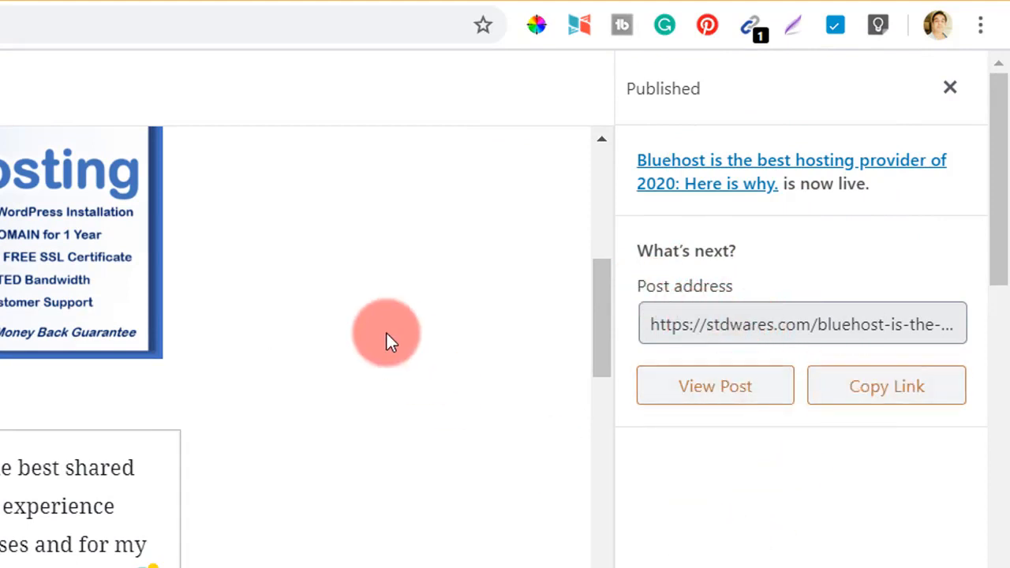
{"action": "scroll", "coordinate": [386, 331], "scroll_direction": "up", "scroll_amount": 5}
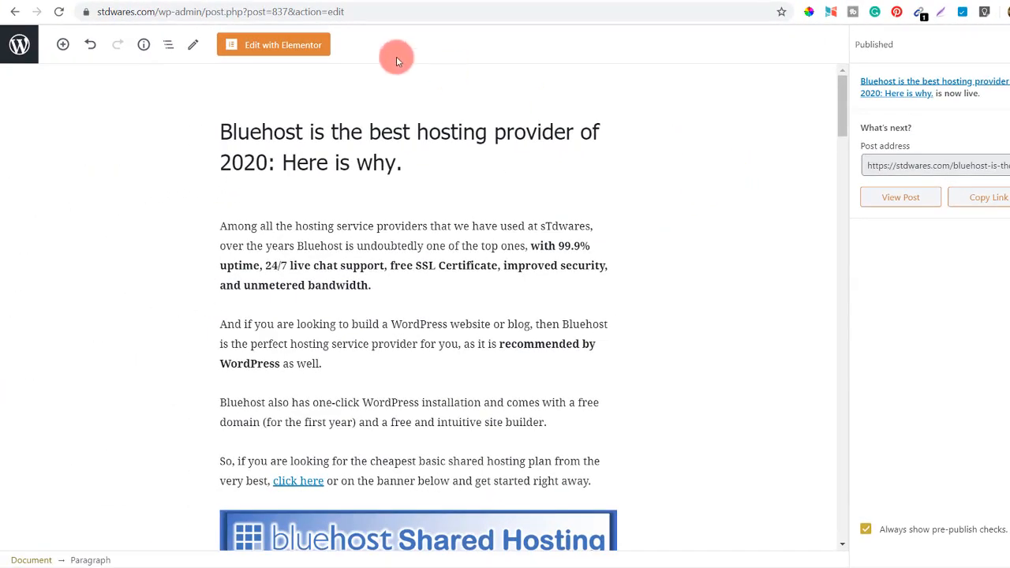
{"action": "left_click", "coordinate": [276, 2]}
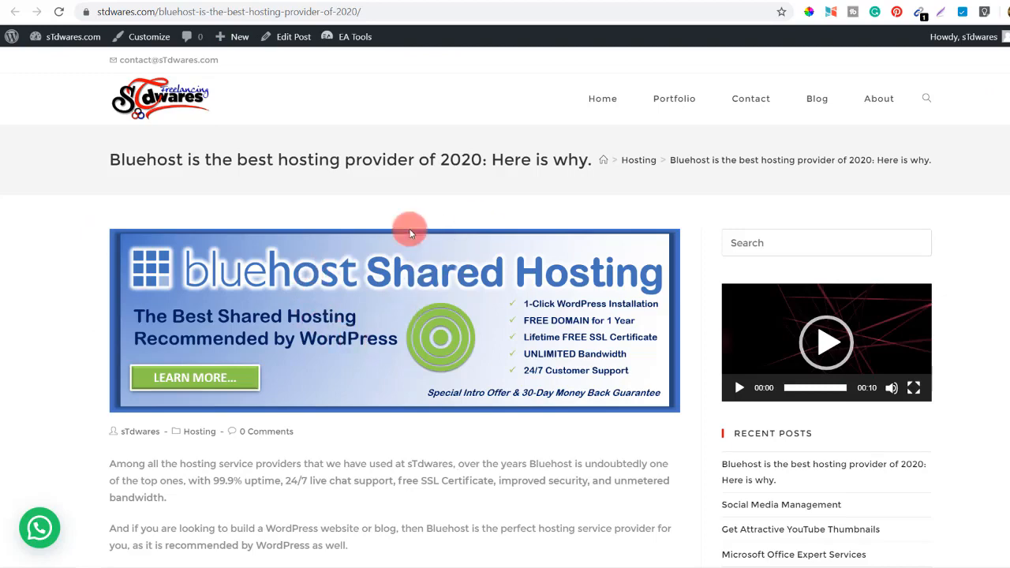
{"action": "scroll", "coordinate": [450, 367], "scroll_direction": "down", "scroll_amount": 2}
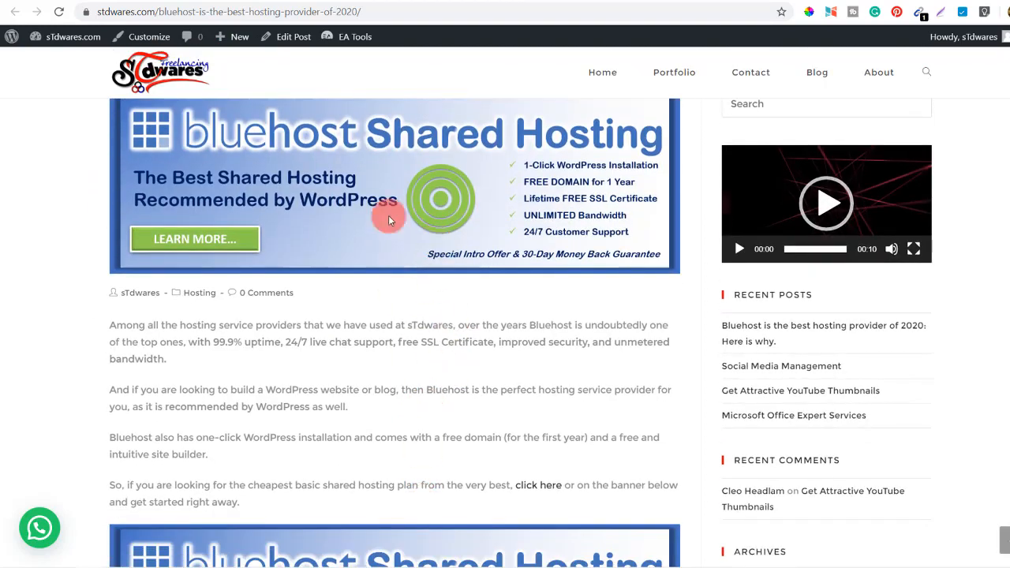
{"action": "scroll", "coordinate": [383, 201], "scroll_direction": "up", "scroll_amount": 2}
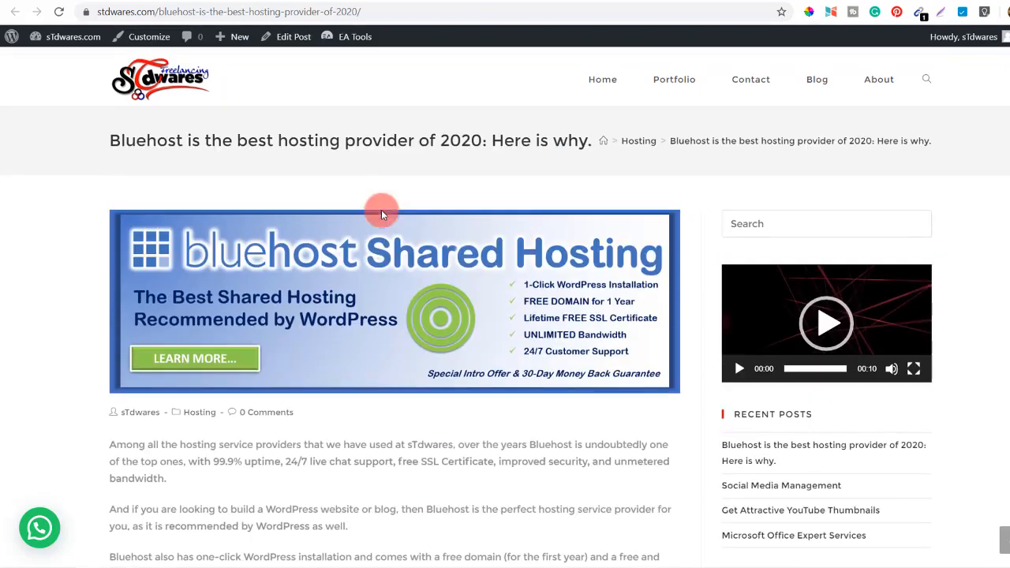
{"action": "scroll", "coordinate": [399, 362], "scroll_direction": "down", "scroll_amount": 2}
{"action": "scroll", "coordinate": [399, 363], "scroll_direction": "down", "scroll_amount": 3}
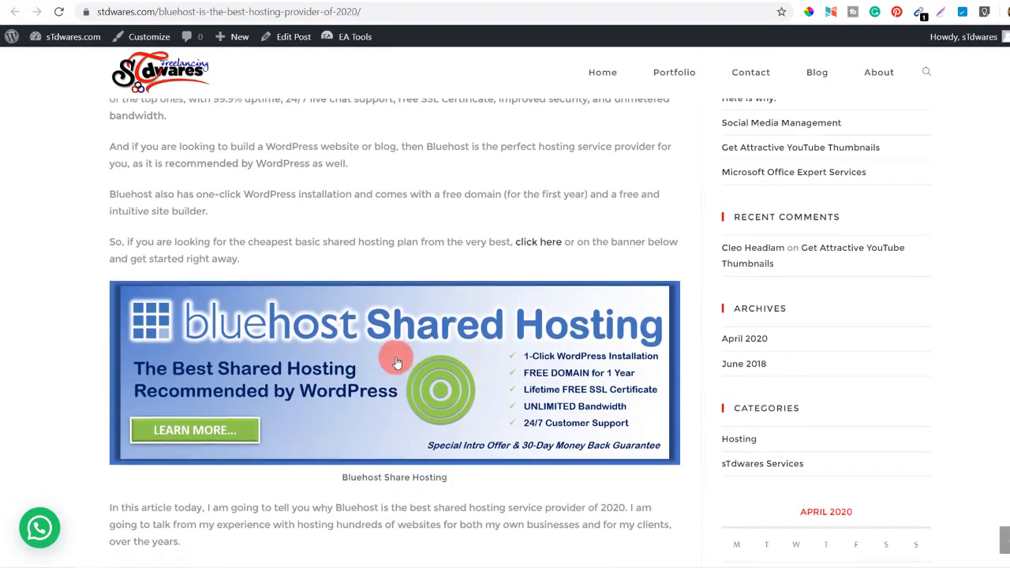
{"action": "scroll", "coordinate": [368, 455], "scroll_direction": "up", "scroll_amount": 3}
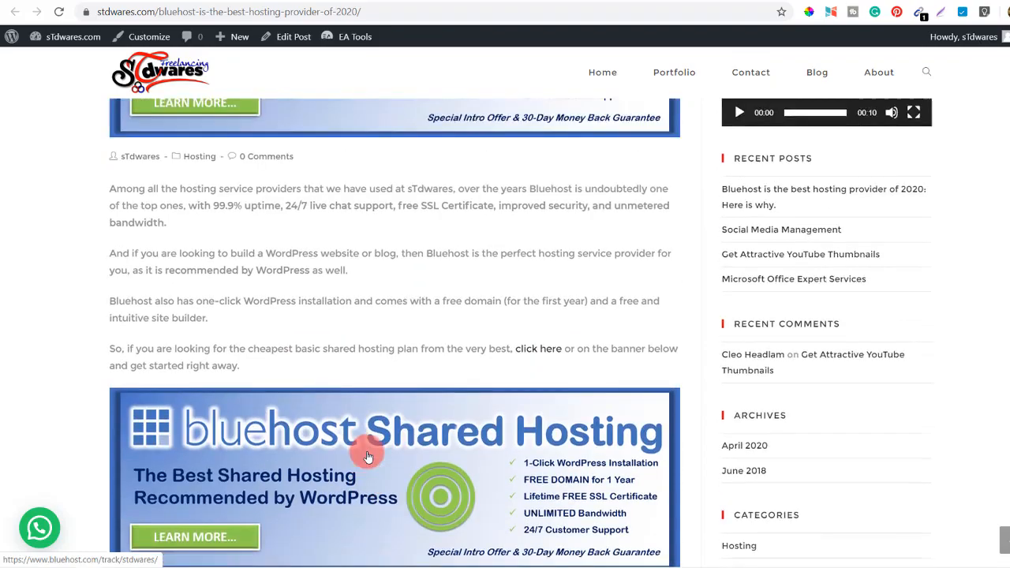
{"action": "scroll", "coordinate": [368, 456], "scroll_direction": "down", "scroll_amount": 6}
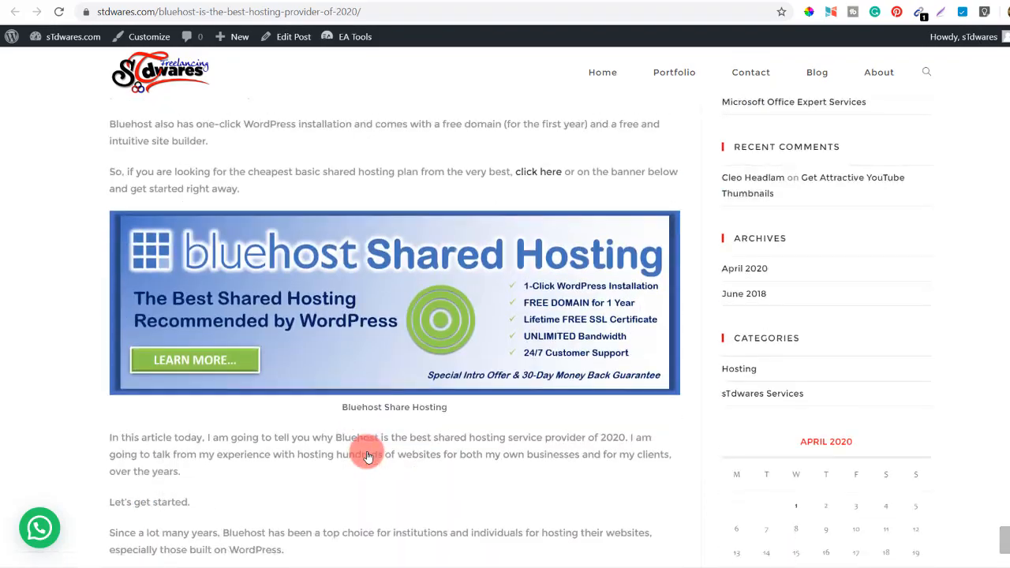
{"action": "scroll", "coordinate": [368, 456], "scroll_direction": "up", "scroll_amount": 6}
{"action": "scroll", "coordinate": [368, 456], "scroll_direction": "up", "scroll_amount": 2}
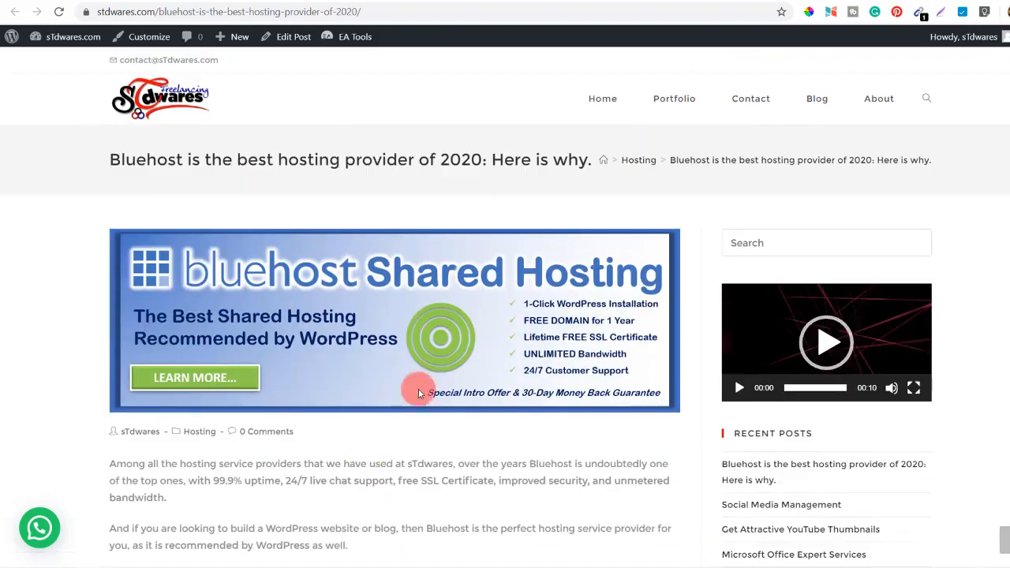
Open the site's Blog page and check the new post's image, title and excerpt among the other posts
{"action": "left_click", "coordinate": [815, 101]}
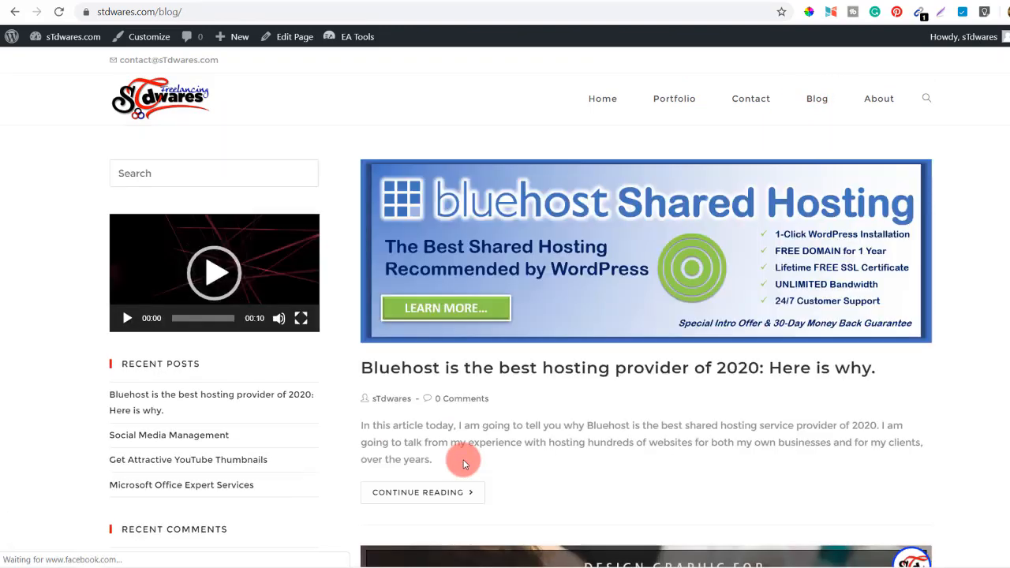
{"action": "scroll", "coordinate": [713, 467], "scroll_direction": "down", "scroll_amount": 3}
{"action": "scroll", "coordinate": [713, 467], "scroll_direction": "down", "scroll_amount": 1}
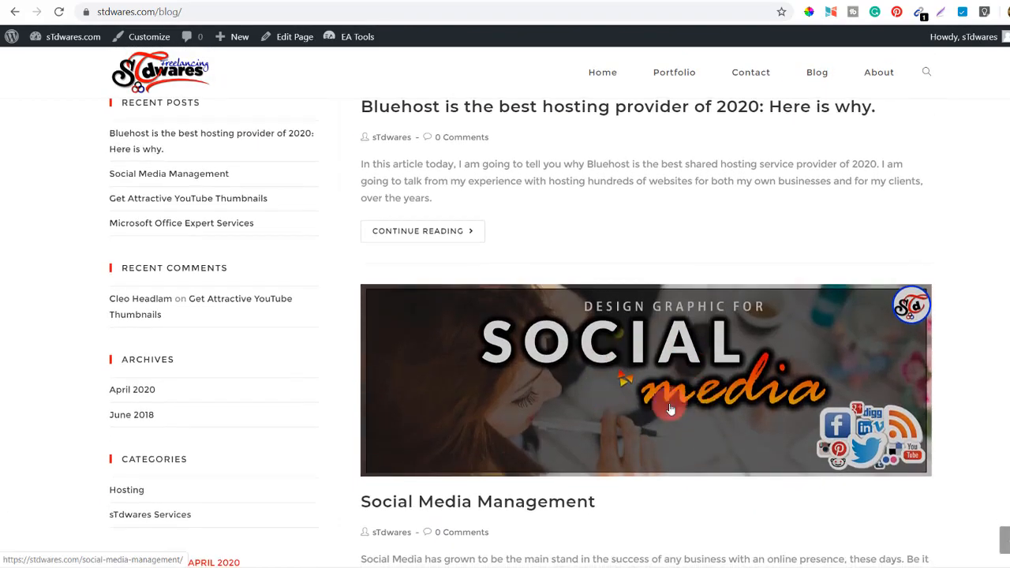
{"action": "scroll", "coordinate": [651, 446], "scroll_direction": "down", "scroll_amount": 2}
{"action": "scroll", "coordinate": [651, 446], "scroll_direction": "down", "scroll_amount": 5}
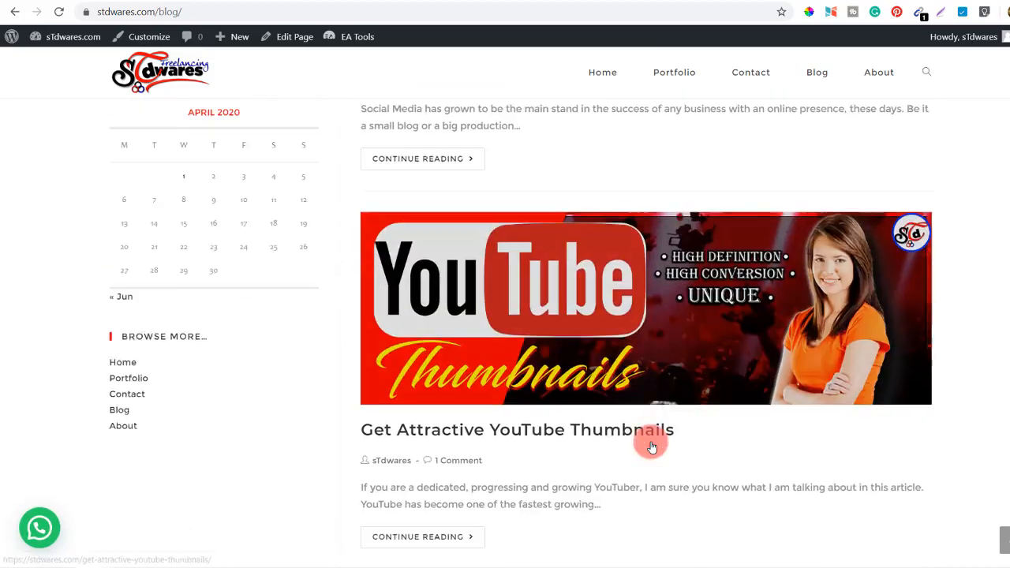
{"action": "scroll", "coordinate": [652, 447], "scroll_direction": "down", "scroll_amount": 3}
{"action": "scroll", "coordinate": [652, 447], "scroll_direction": "up", "scroll_amount": 10}
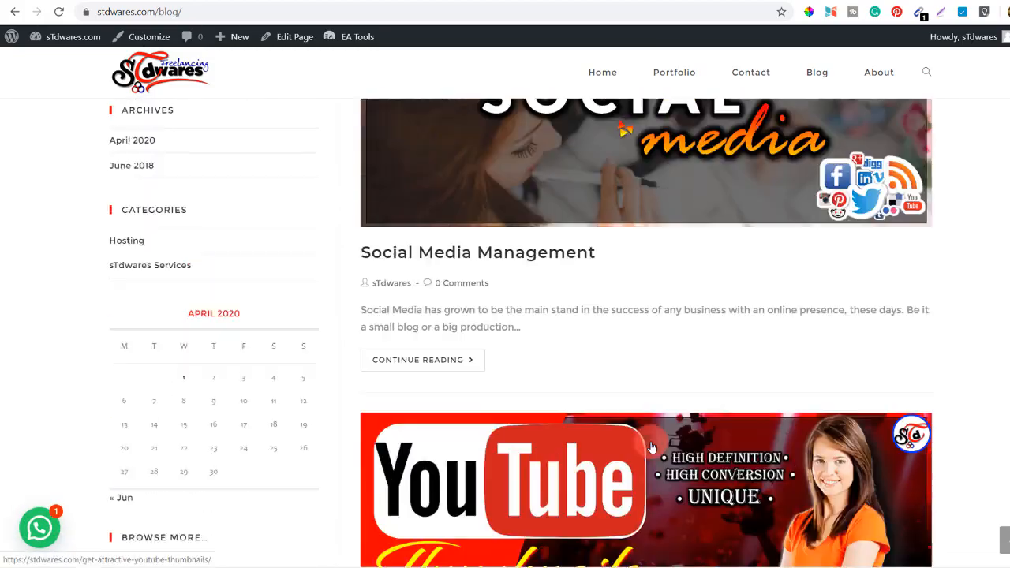
{"action": "scroll", "coordinate": [652, 447], "scroll_direction": "down", "scroll_amount": 1}
{"action": "scroll", "coordinate": [652, 446], "scroll_direction": "up", "scroll_amount": 2}
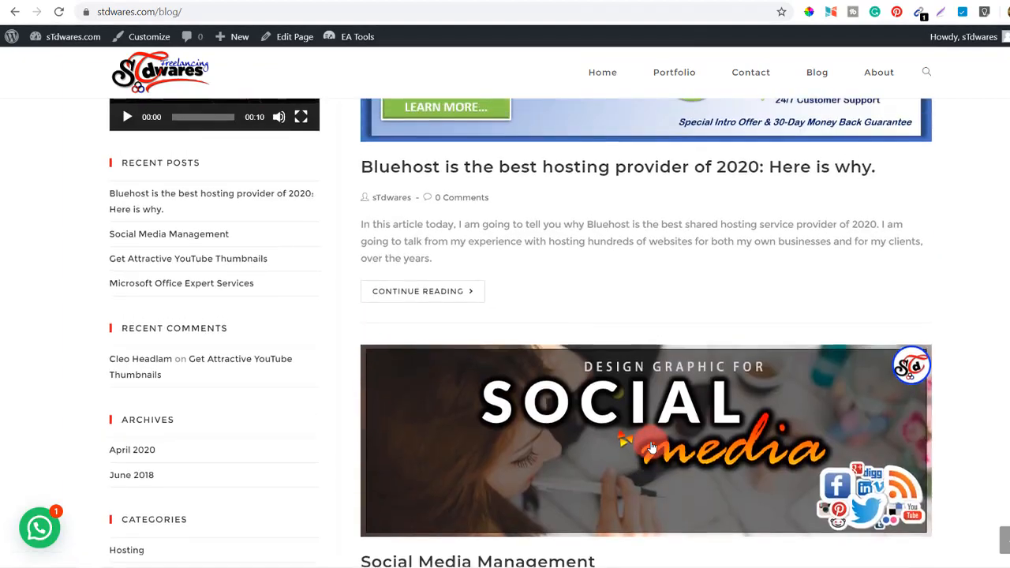
{"action": "scroll", "coordinate": [652, 447], "scroll_direction": "up", "scroll_amount": 1}
{"action": "scroll", "coordinate": [652, 447], "scroll_direction": "up", "scroll_amount": 2}
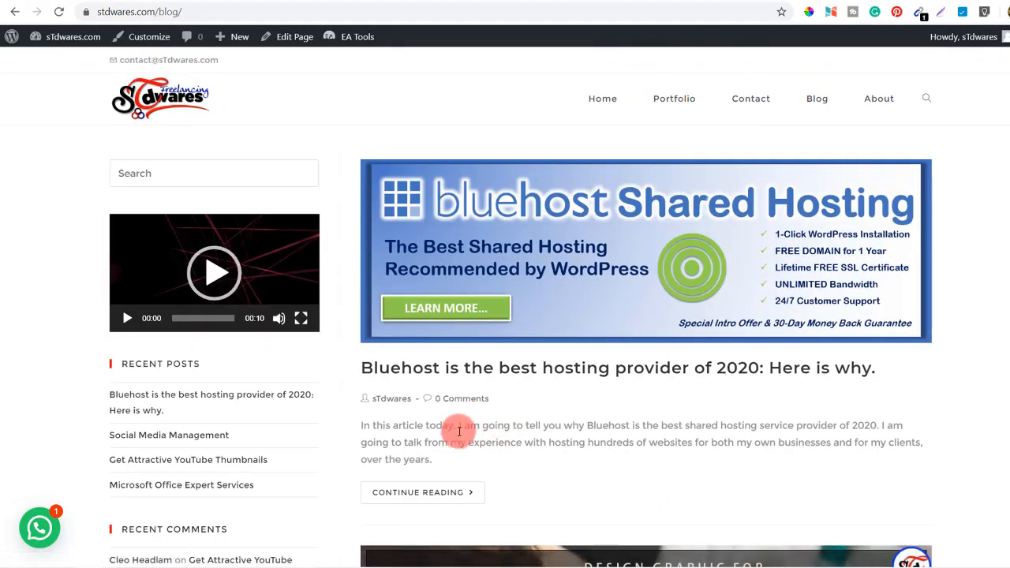